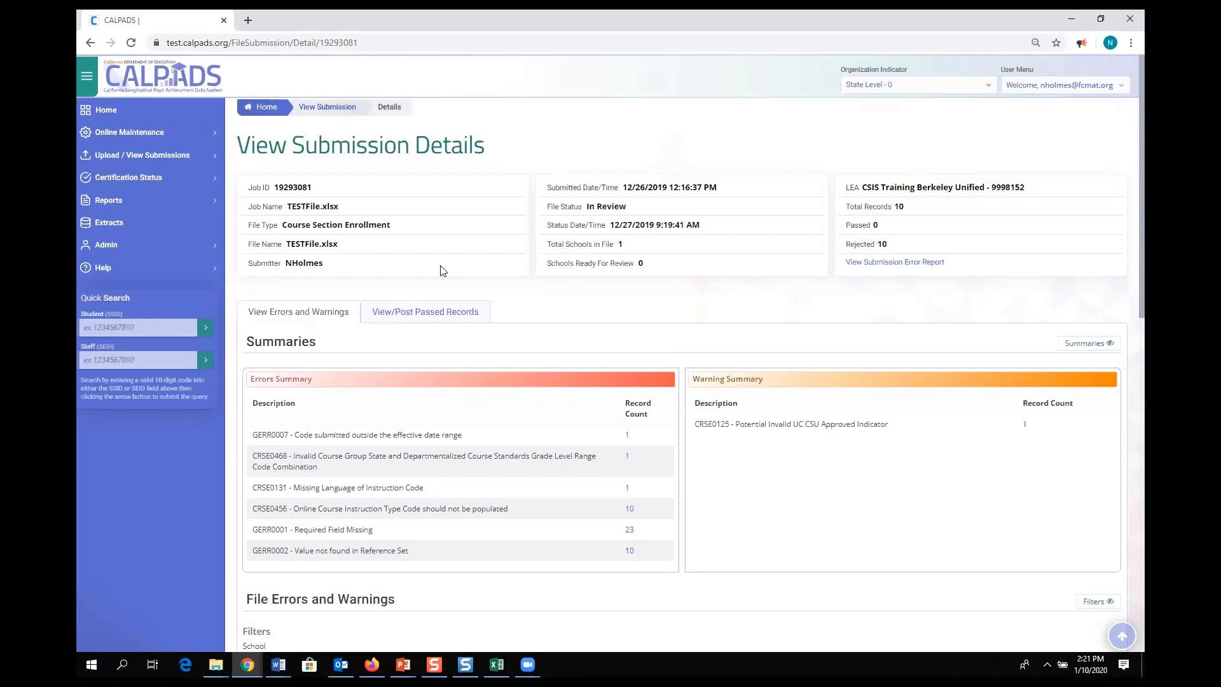
Step: Expand the upload and view submission options and review the error and warning summaries of the TESTFile.xlsx submission
click(147, 160)
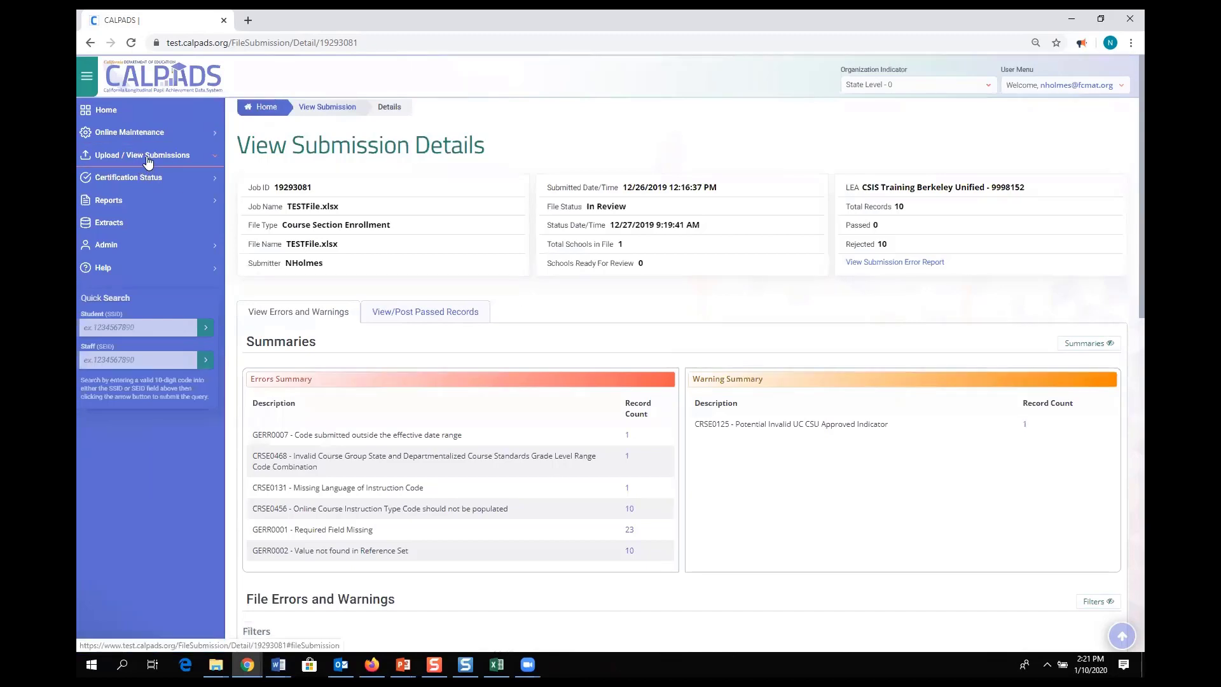
click(213, 158)
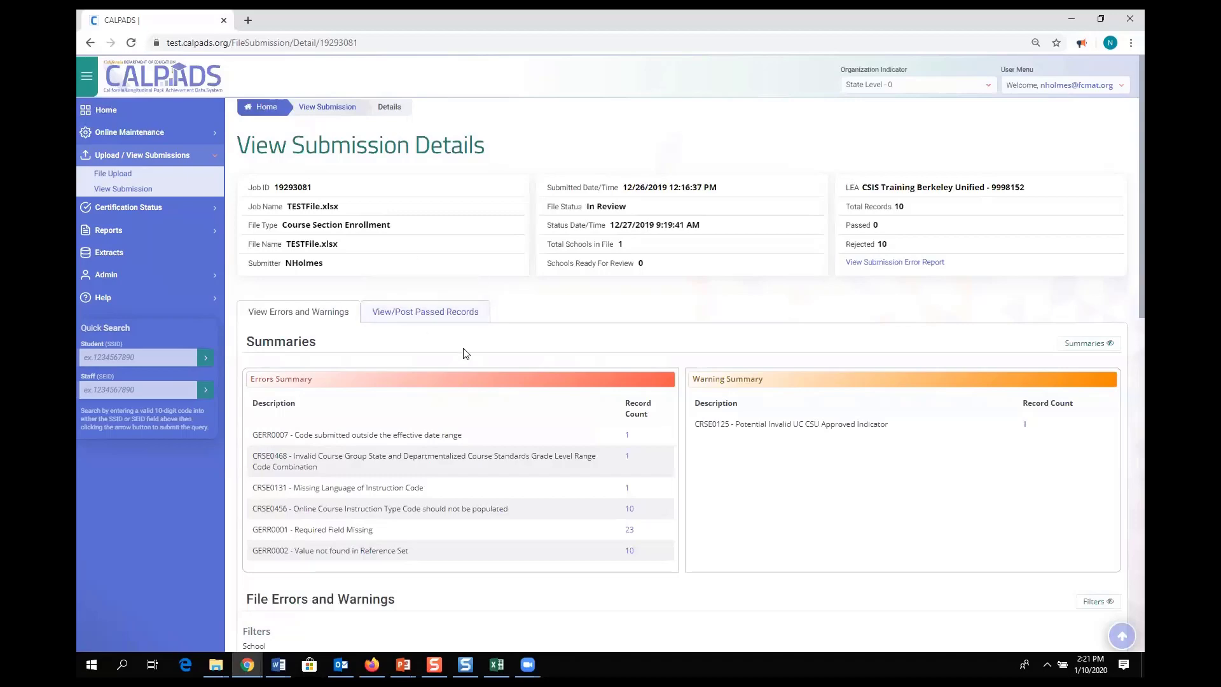
scroll(463, 347, down, 2)
scroll(464, 348, down, 2)
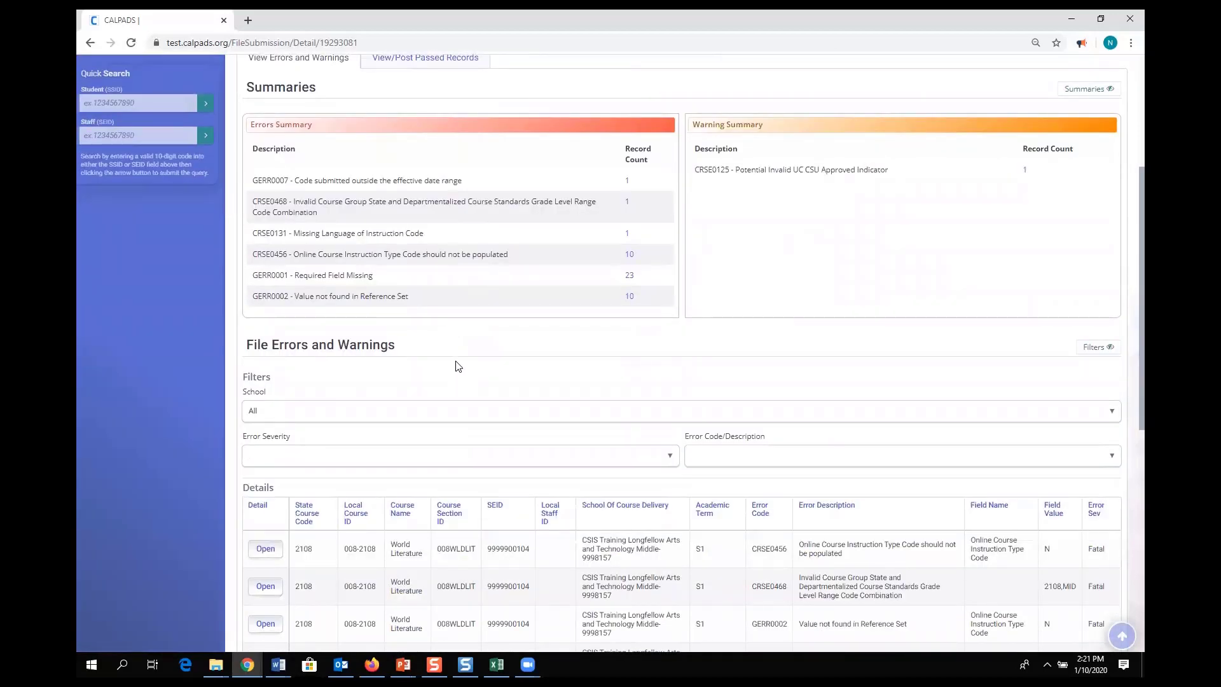
scroll(471, 360, up, 1)
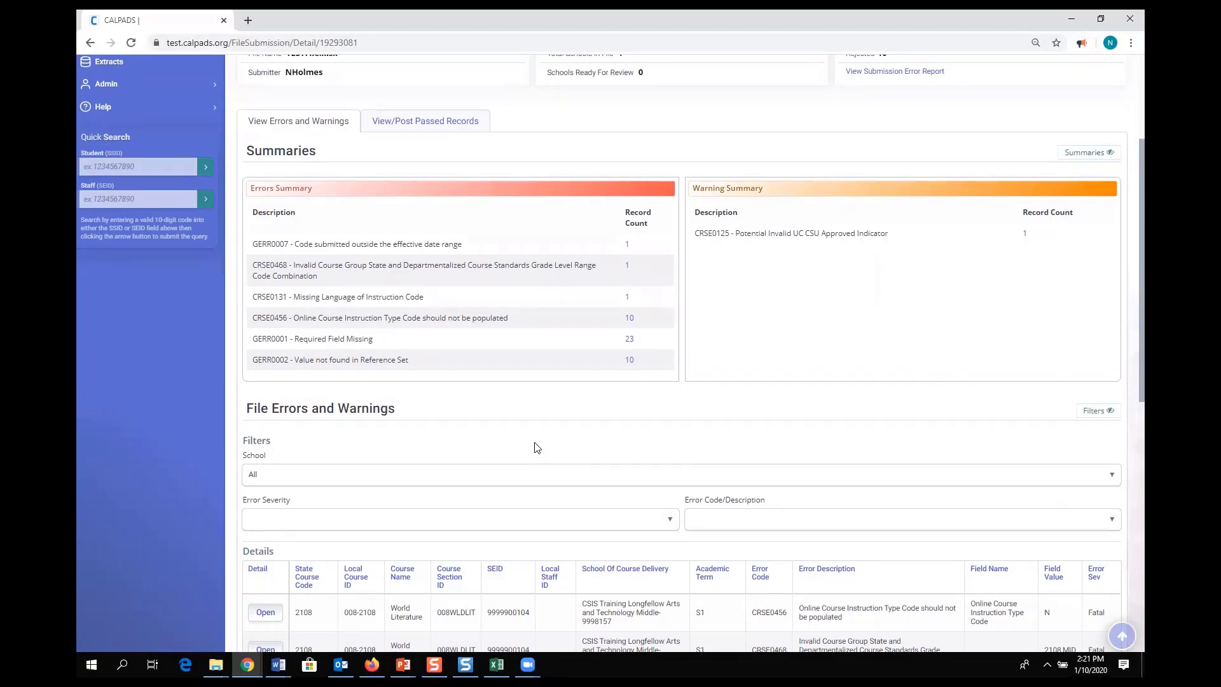
scroll(536, 447, up, 1)
scroll(536, 448, down, 4)
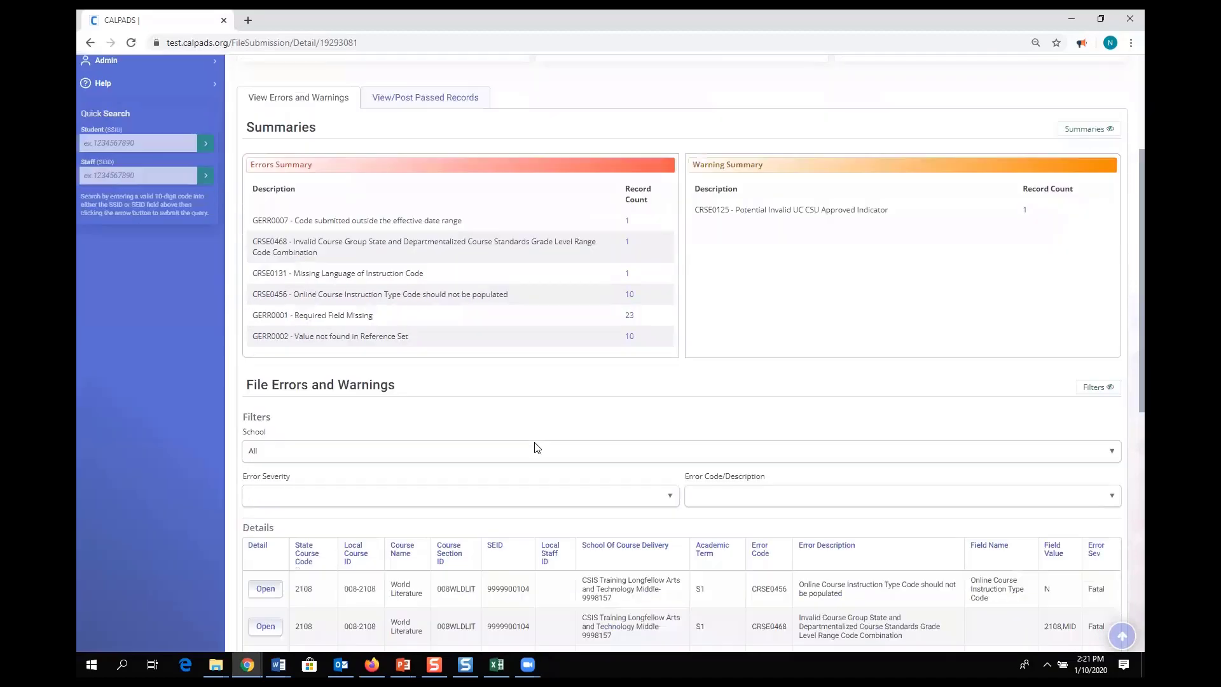
scroll(536, 448, up, 6)
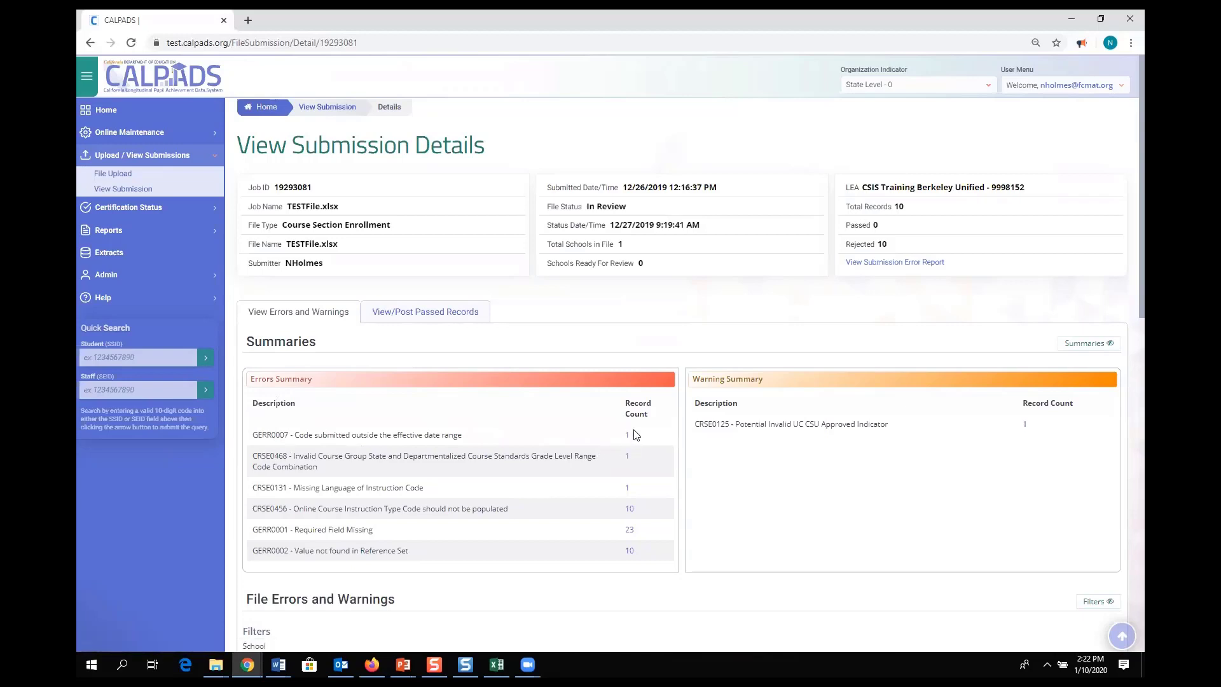
Step: Filter the file errors to GERR0007 and open the detail of the World Literature course record
click(629, 456)
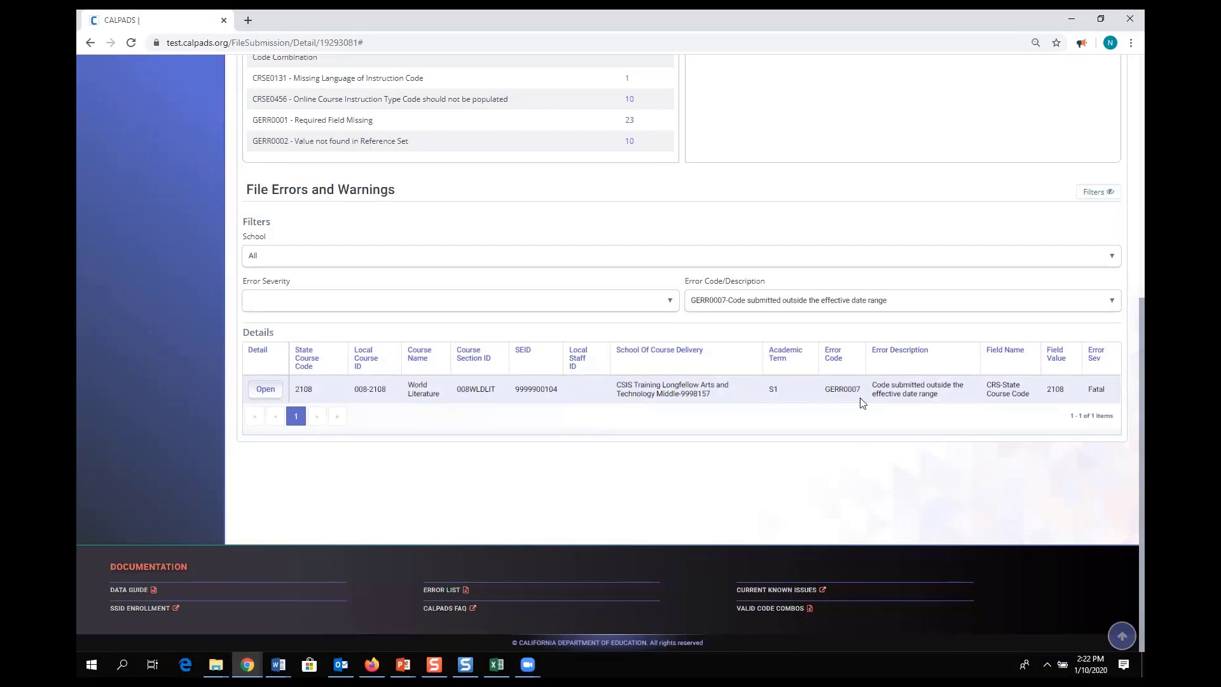
scroll(538, 337, up, 3)
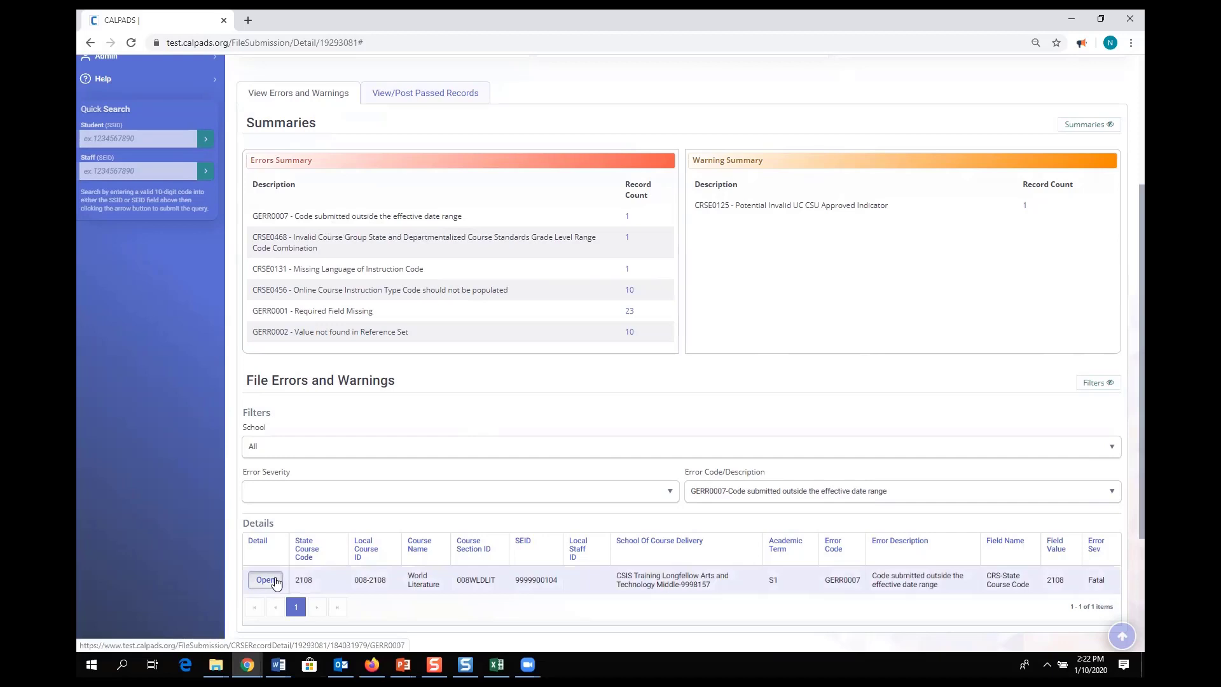
click(276, 581)
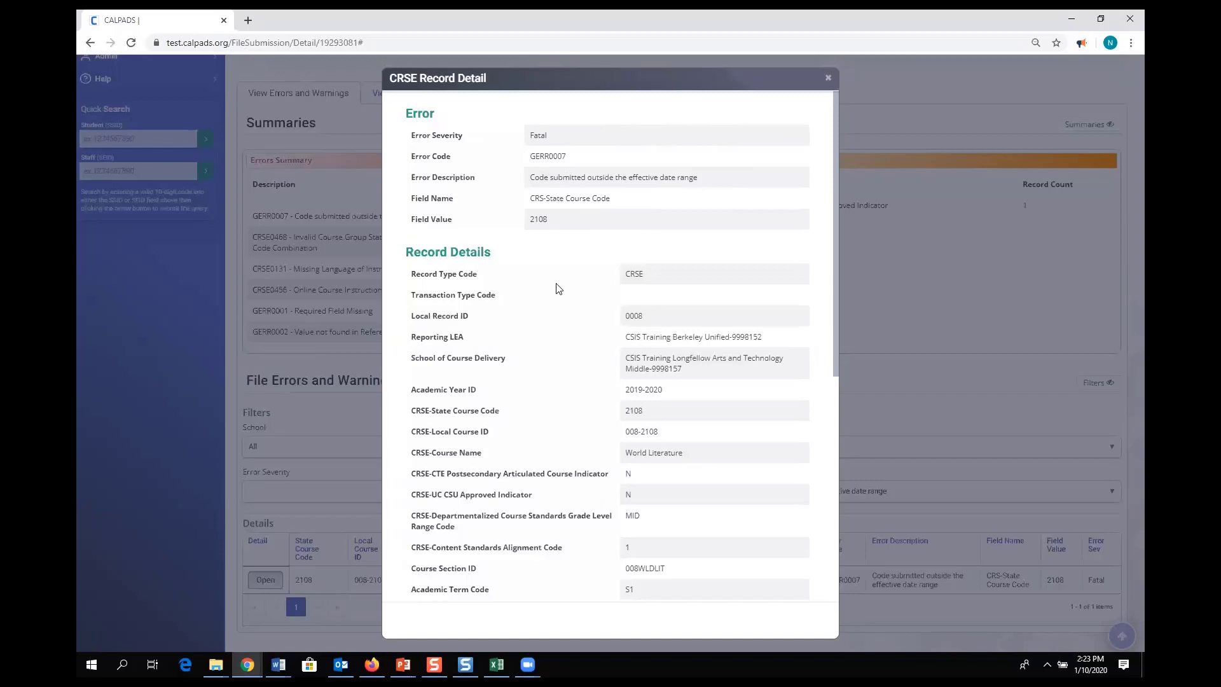
scroll(525, 237, down, 1)
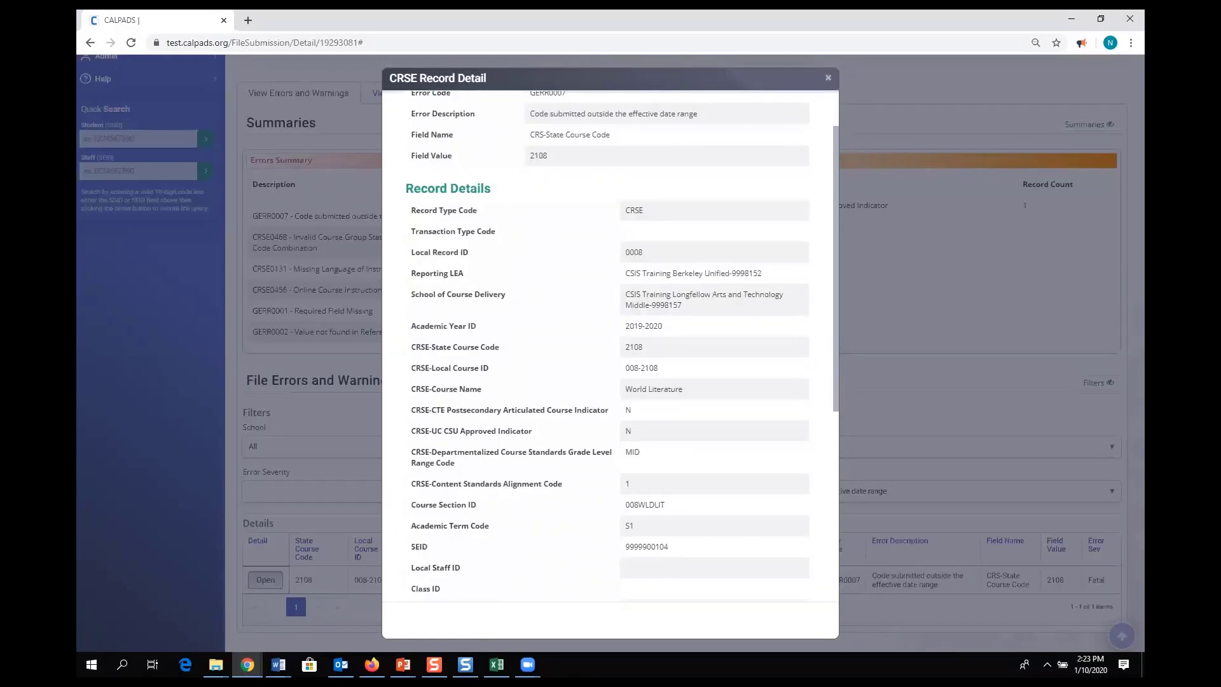
Step: Switch to the CALPADS Error List workbook in Excel and filter the Course Section sheet's Error # column to GERR0007 only
mouse_move(496, 665)
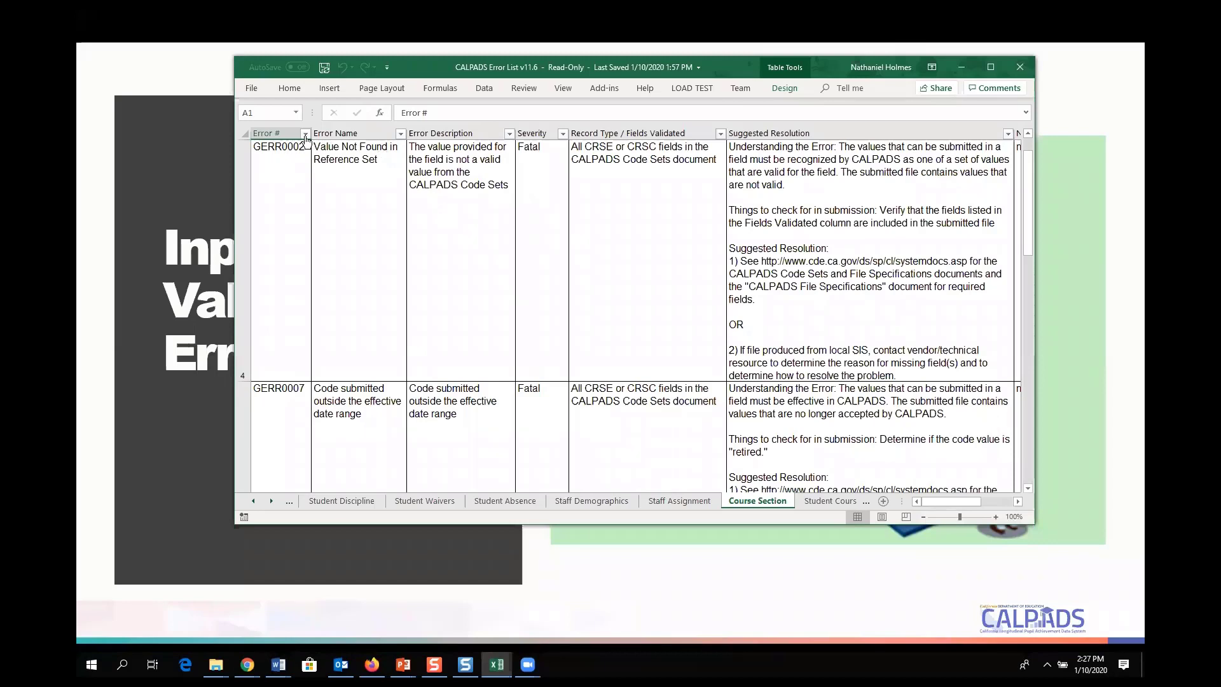
click(305, 134)
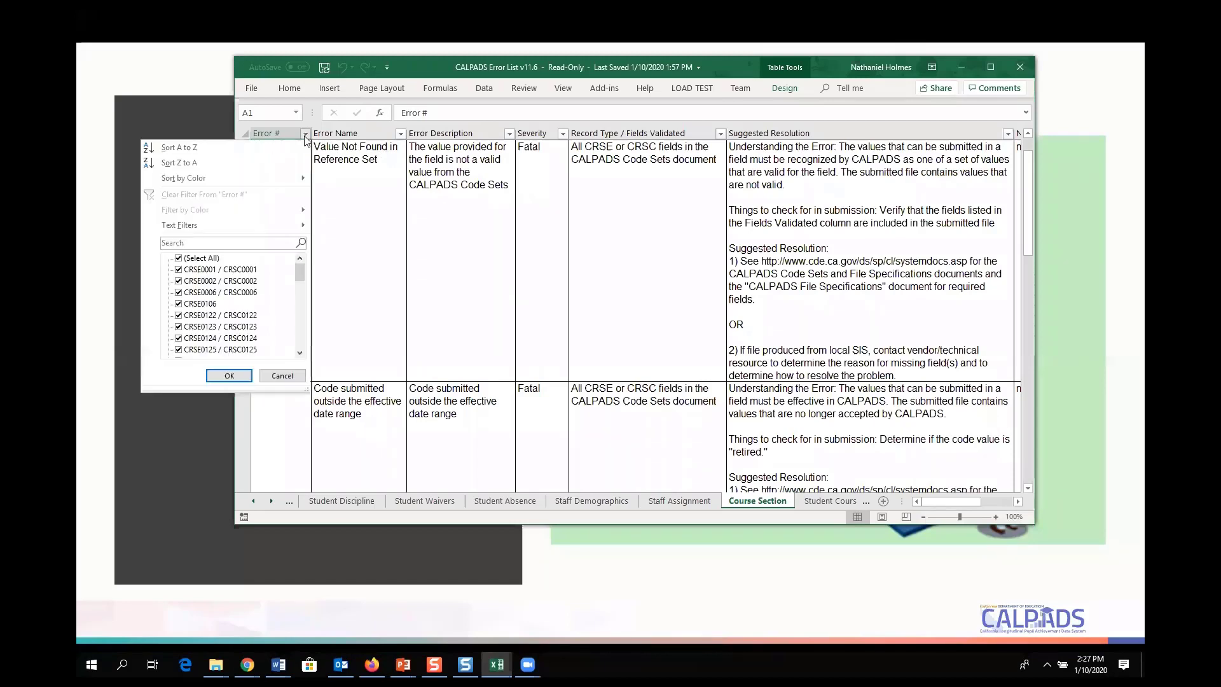
click(179, 258)
scroll(181, 311, down, 10)
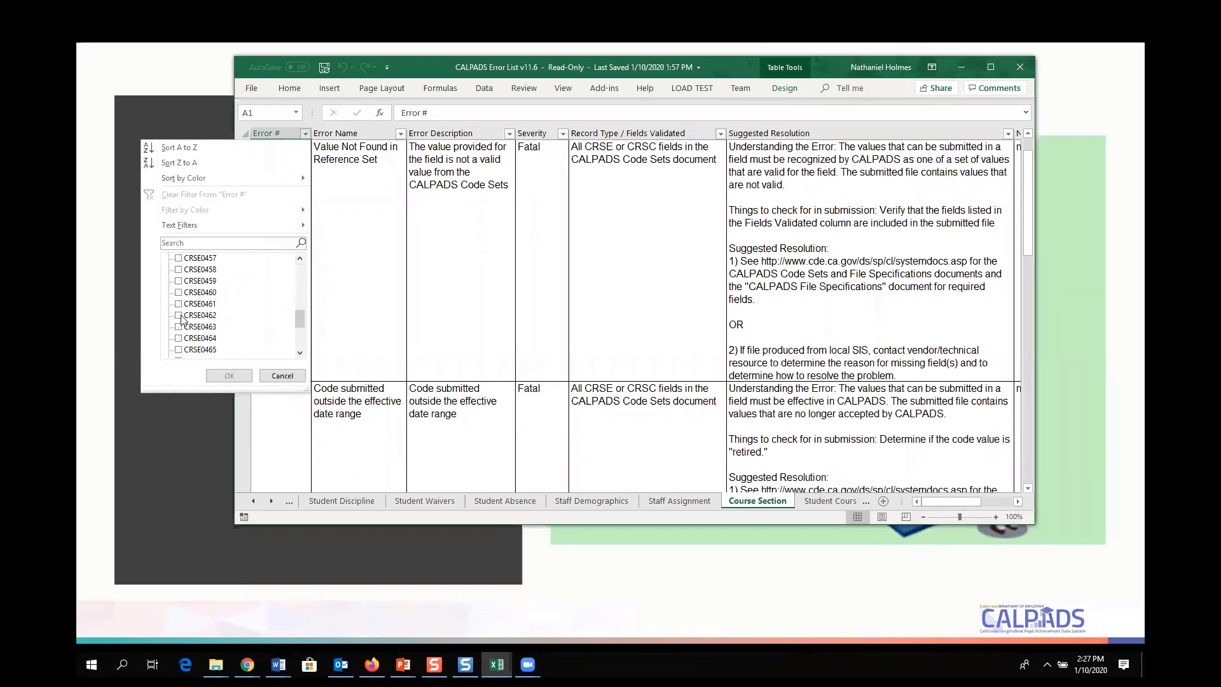
scroll(182, 320, down, 4)
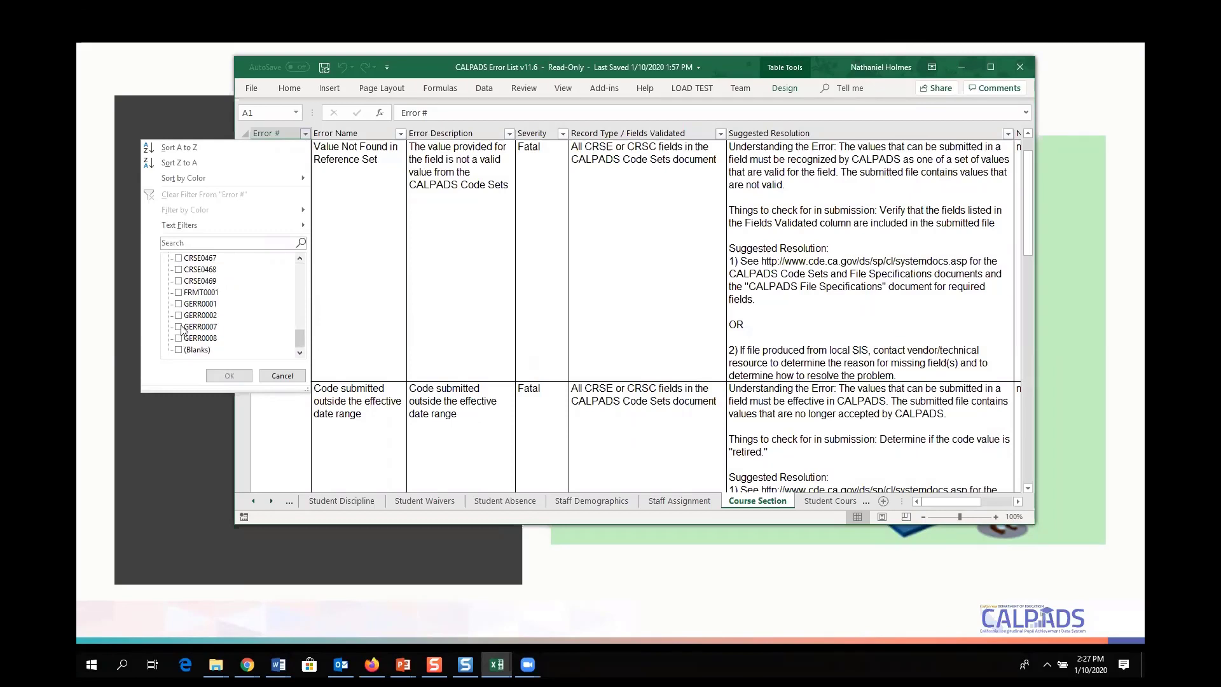
click(180, 327)
click(229, 375)
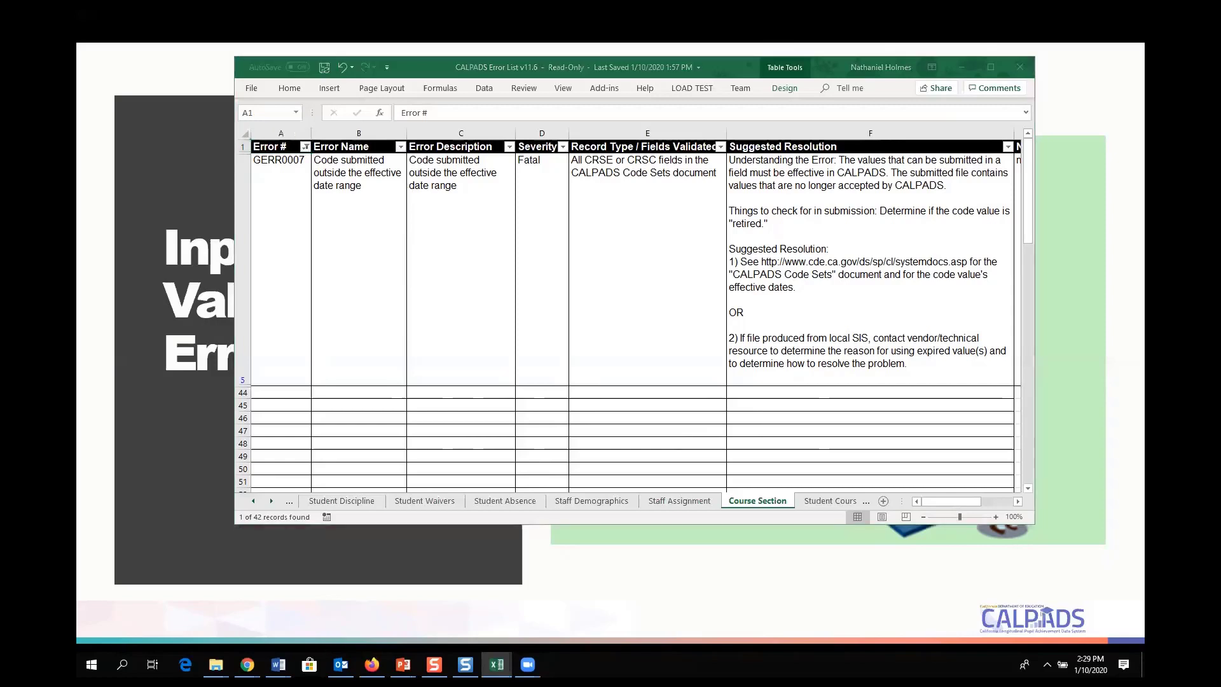
Step: Switch back to CALPADS in Chrome and examine the error and field values in the GERR0007 record detail
key(alt+Tab)
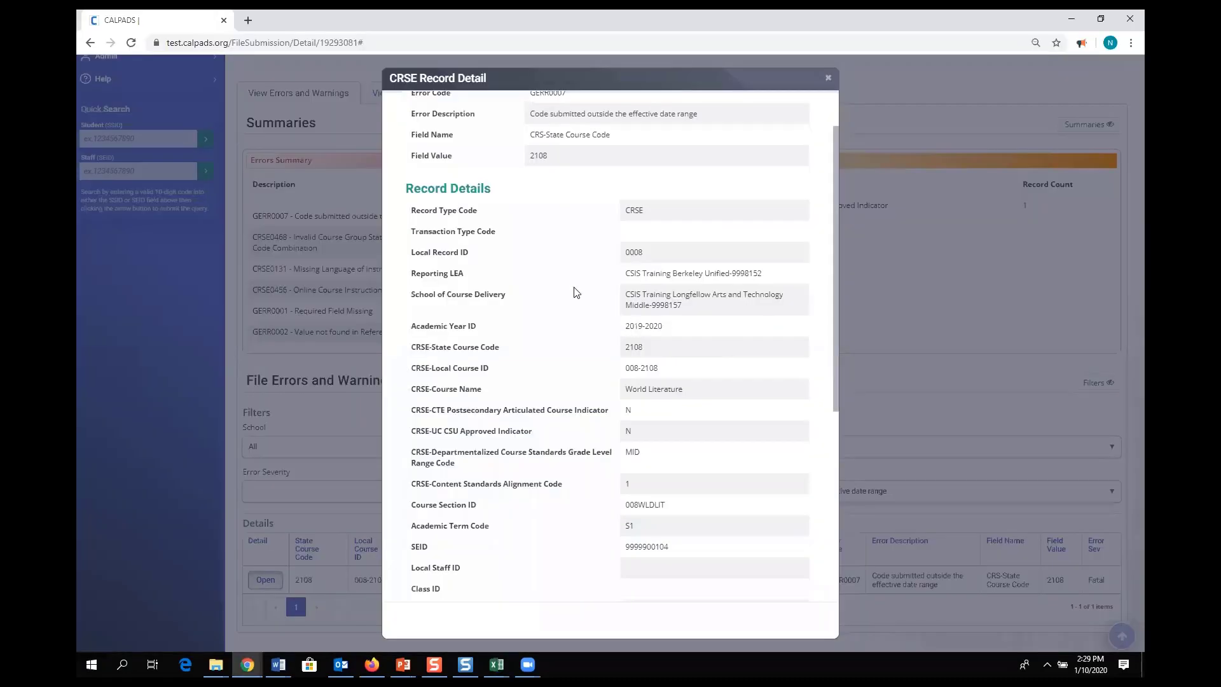
scroll(539, 176, up, 1)
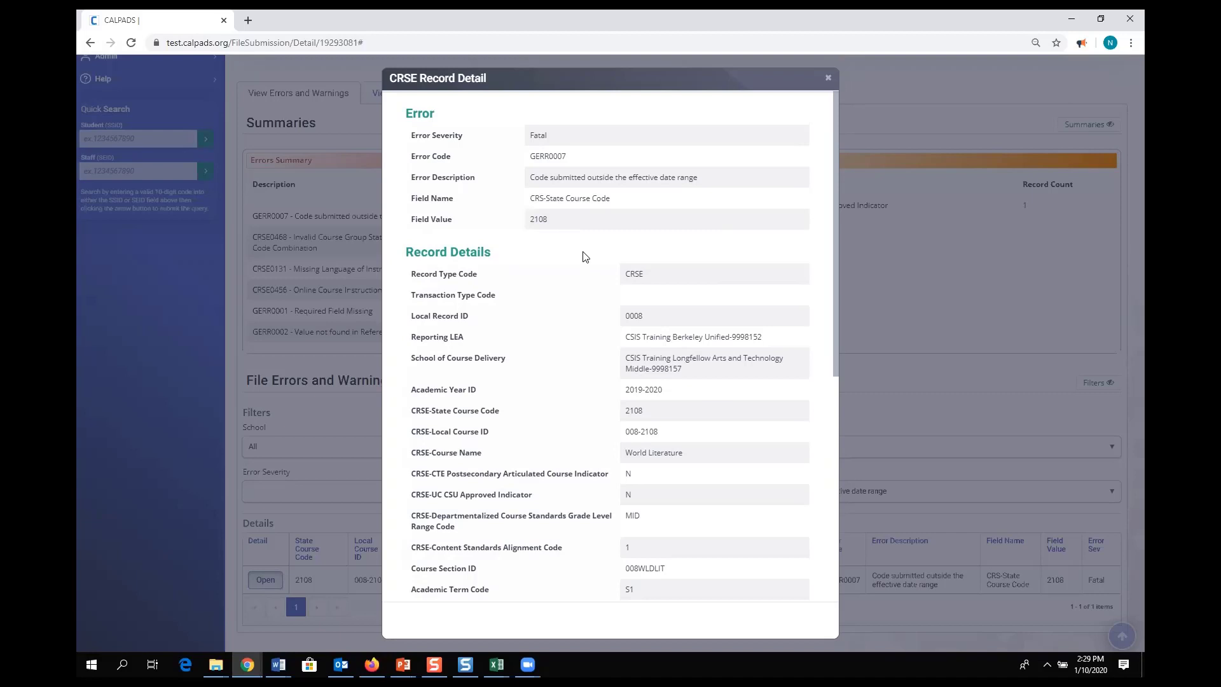
scroll(584, 254, down, 1)
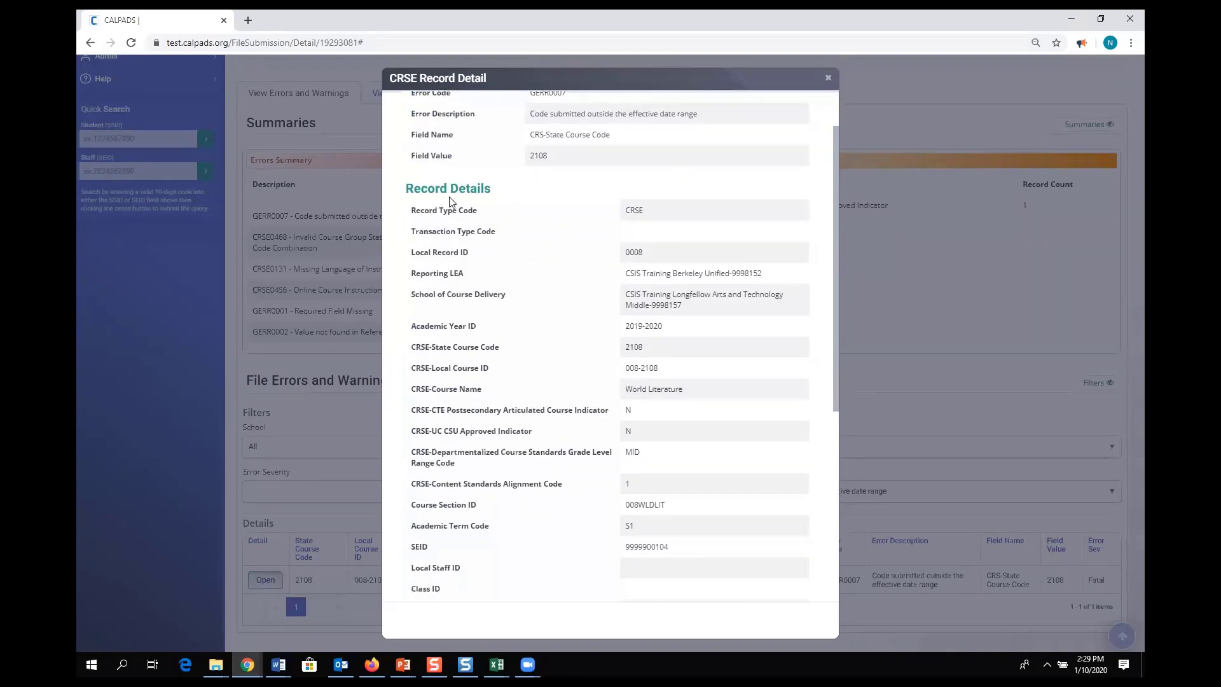
scroll(461, 249, down, 5)
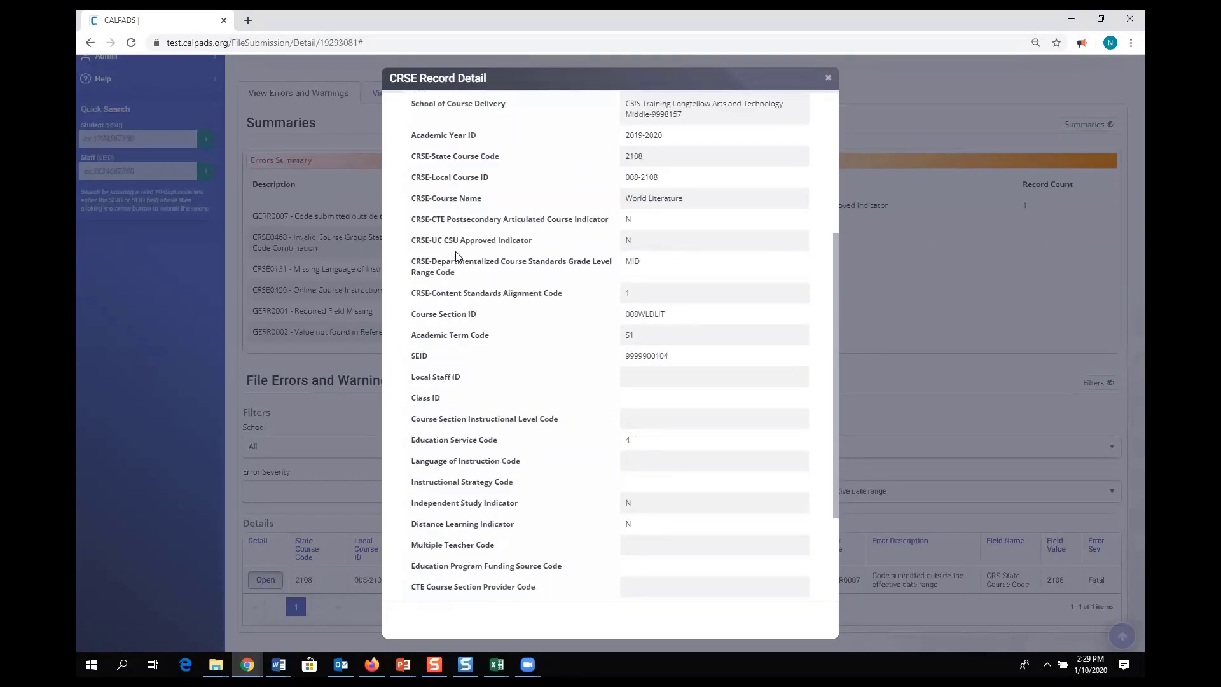
scroll(457, 251, down, 1)
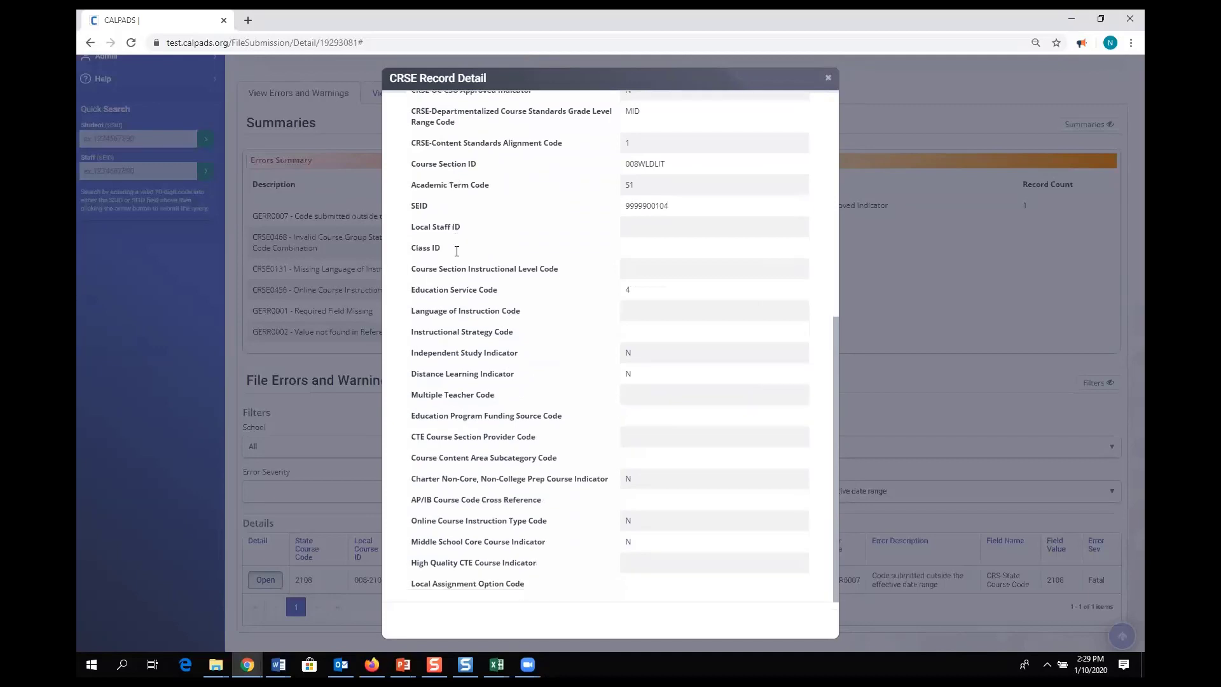
scroll(476, 332, up, 2)
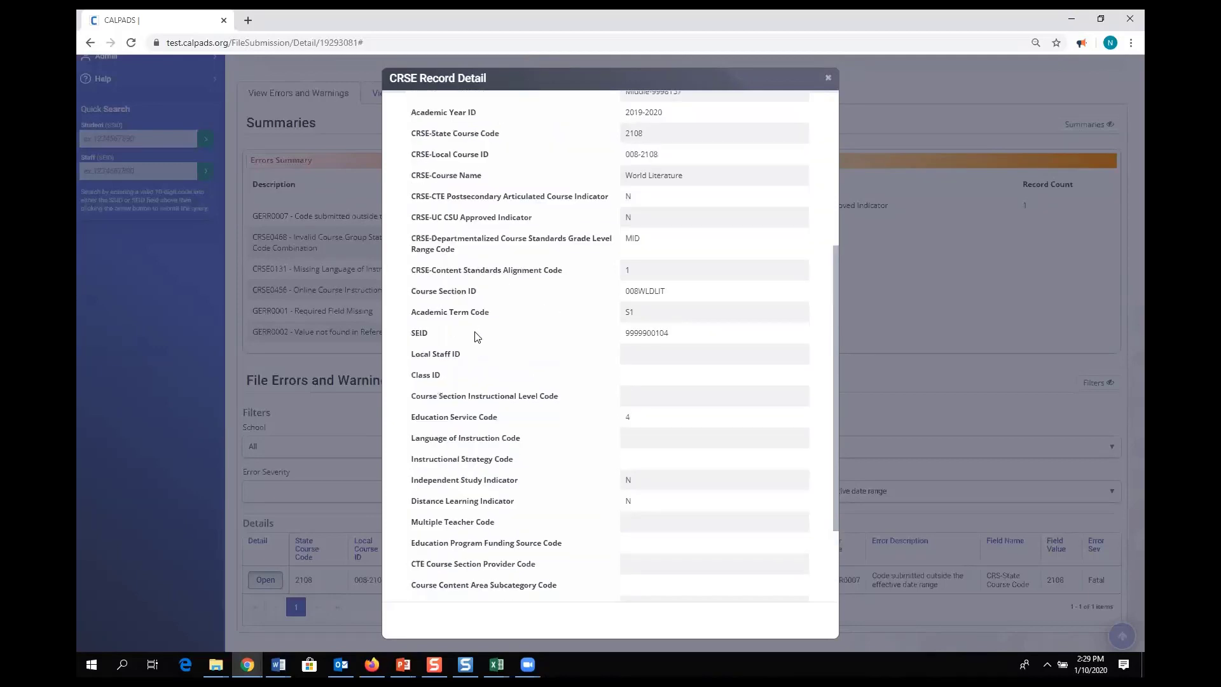
scroll(476, 336, up, 2)
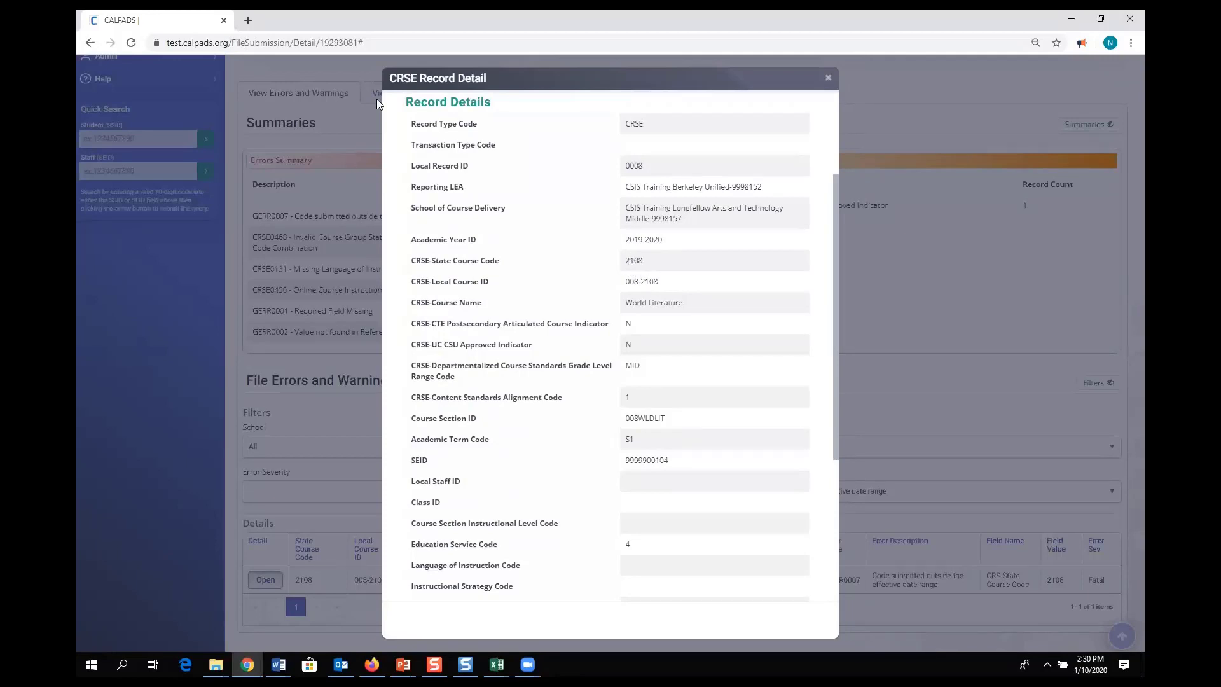
Step: Open the CALPADS System Documentation page in a new browser tab and open the Retired Course Code Mapping for 2019-20 workbook
click(248, 19)
click(258, 63)
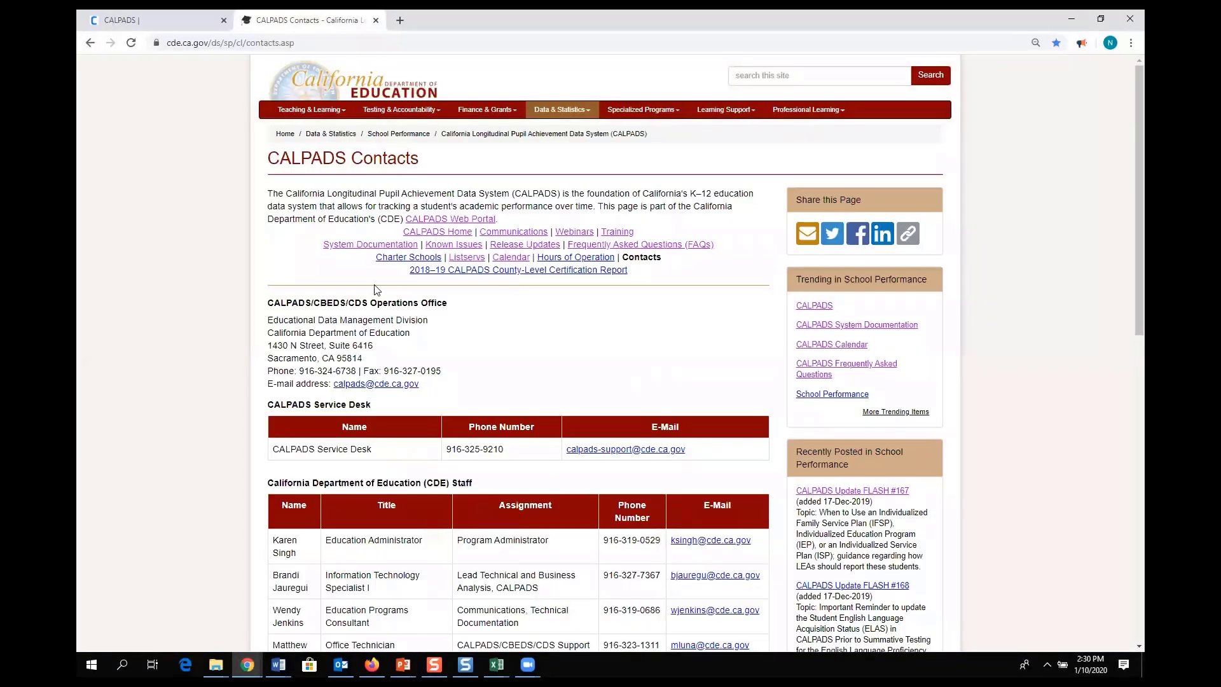
click(356, 251)
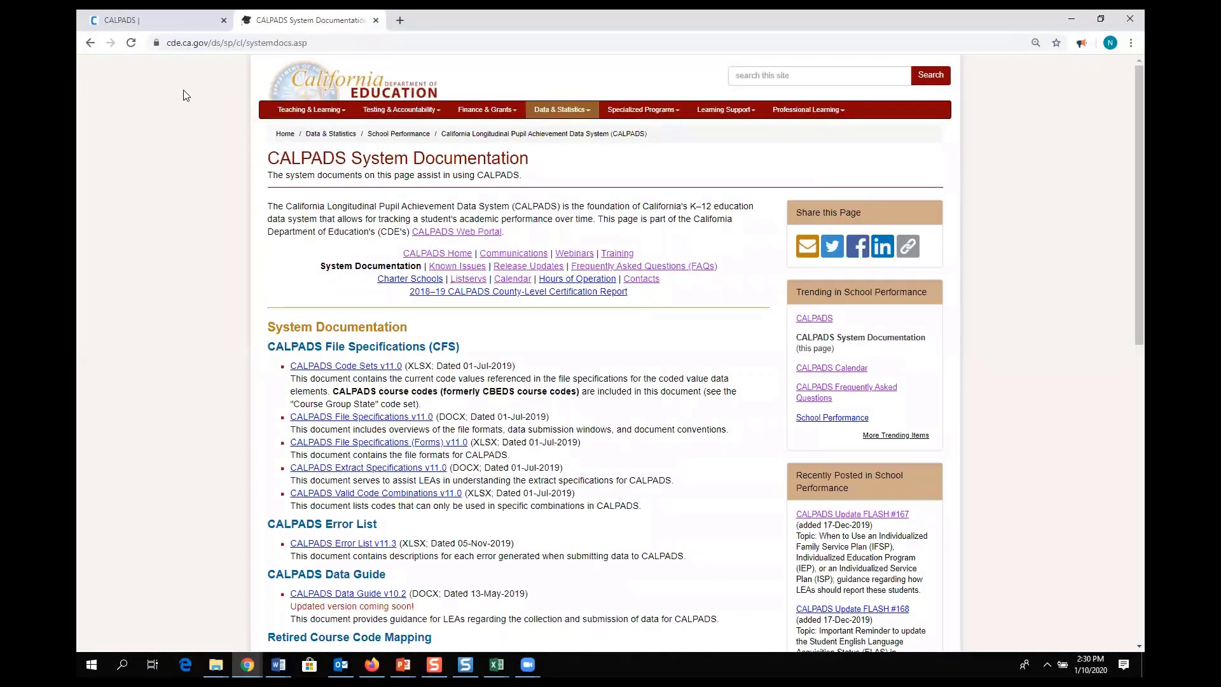
scroll(465, 256, down, 5)
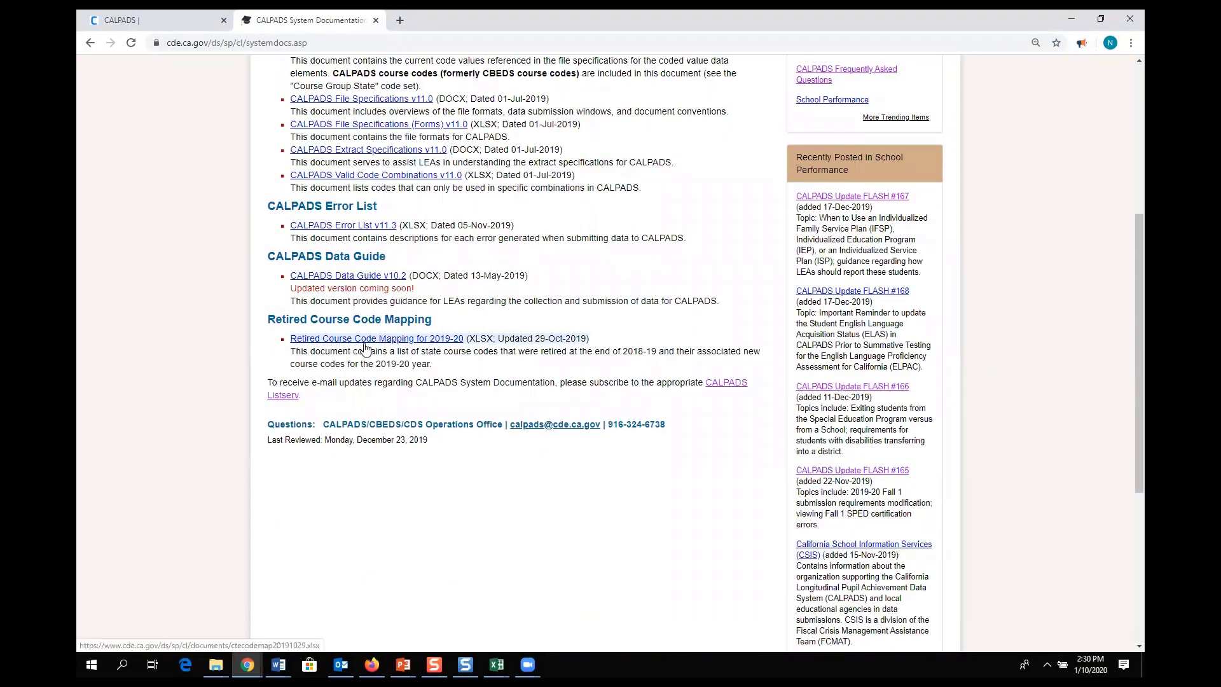
click(422, 341)
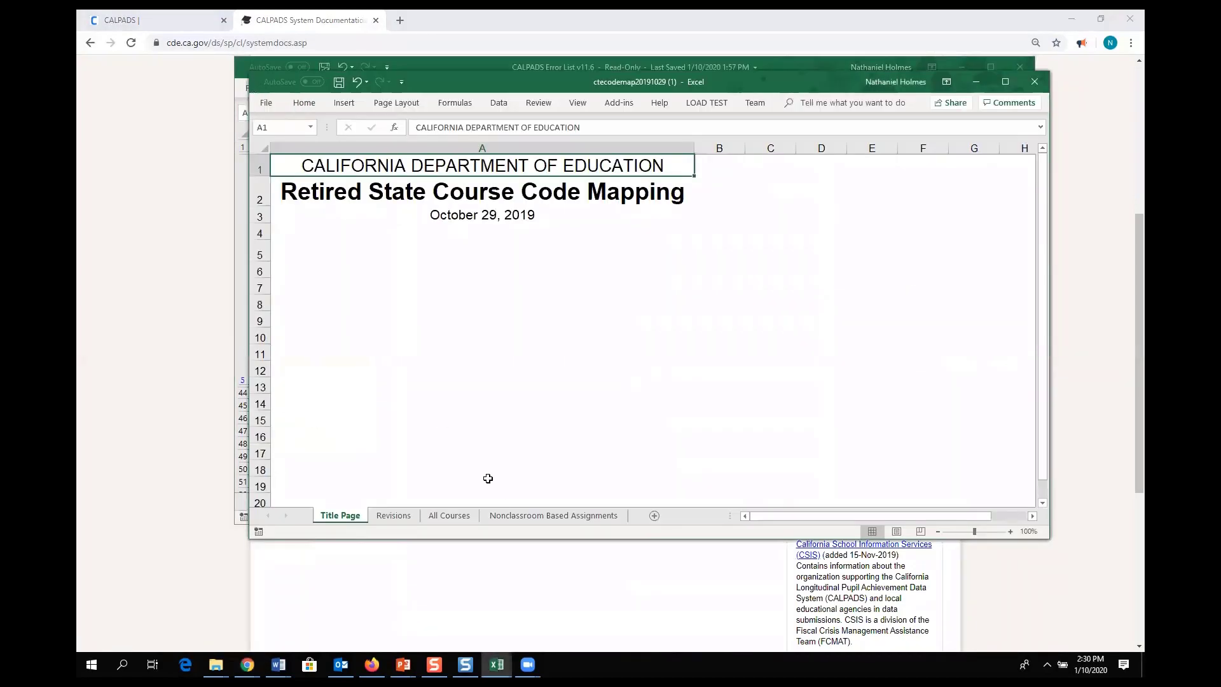
Step: Enlarge the mapping workbook window and look up retired course code 2108, World literature, in the All Courses sheet
drag(538, 539, 445, 626)
click(441, 604)
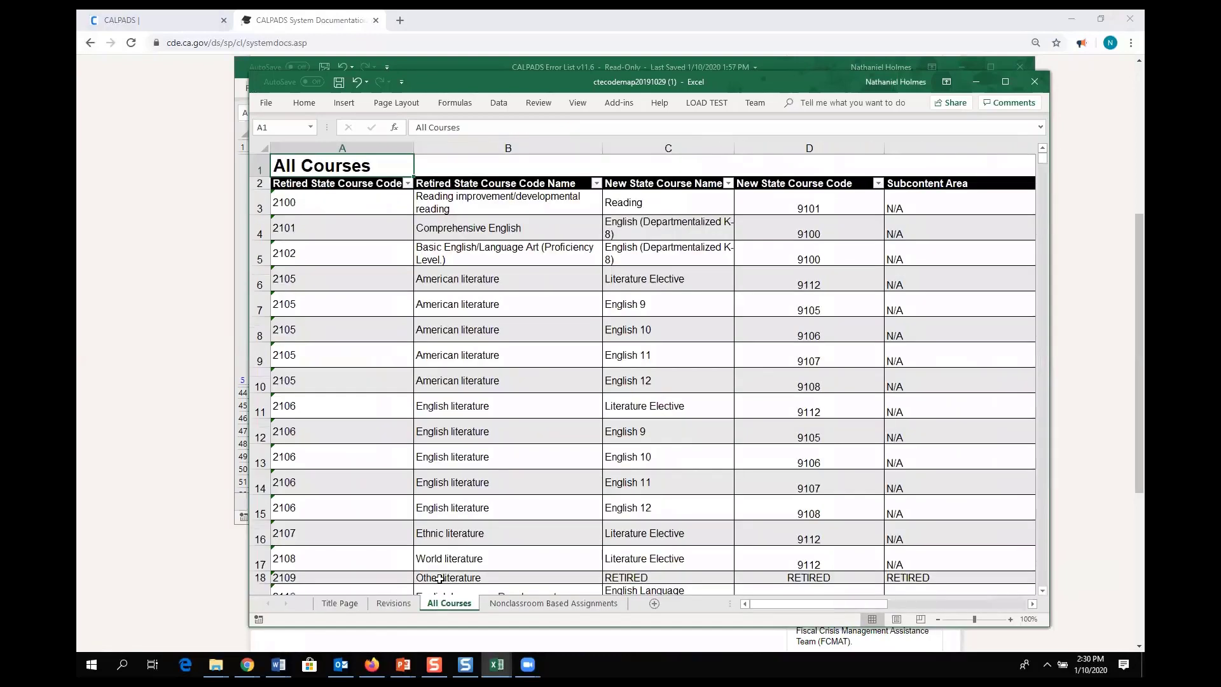
scroll(324, 453, down, 1)
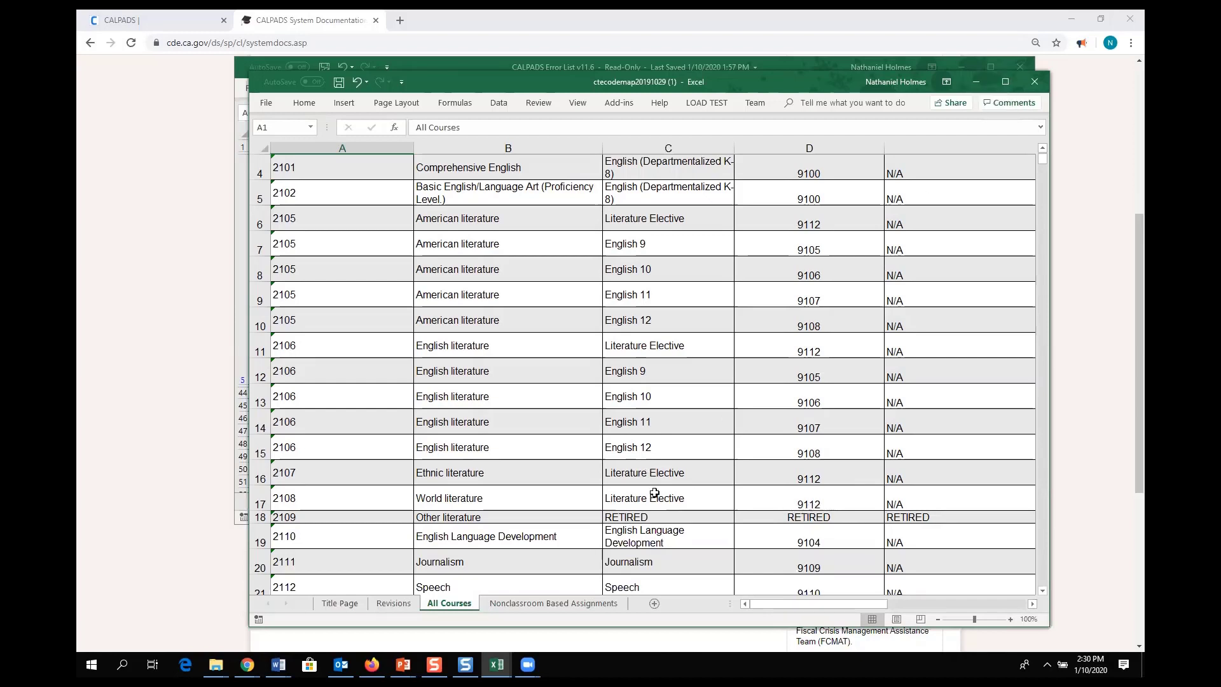
Step: Close the retired course code mapping workbook, then return to CALPADS in the browser and close the GERR0007 record detail
click(1034, 81)
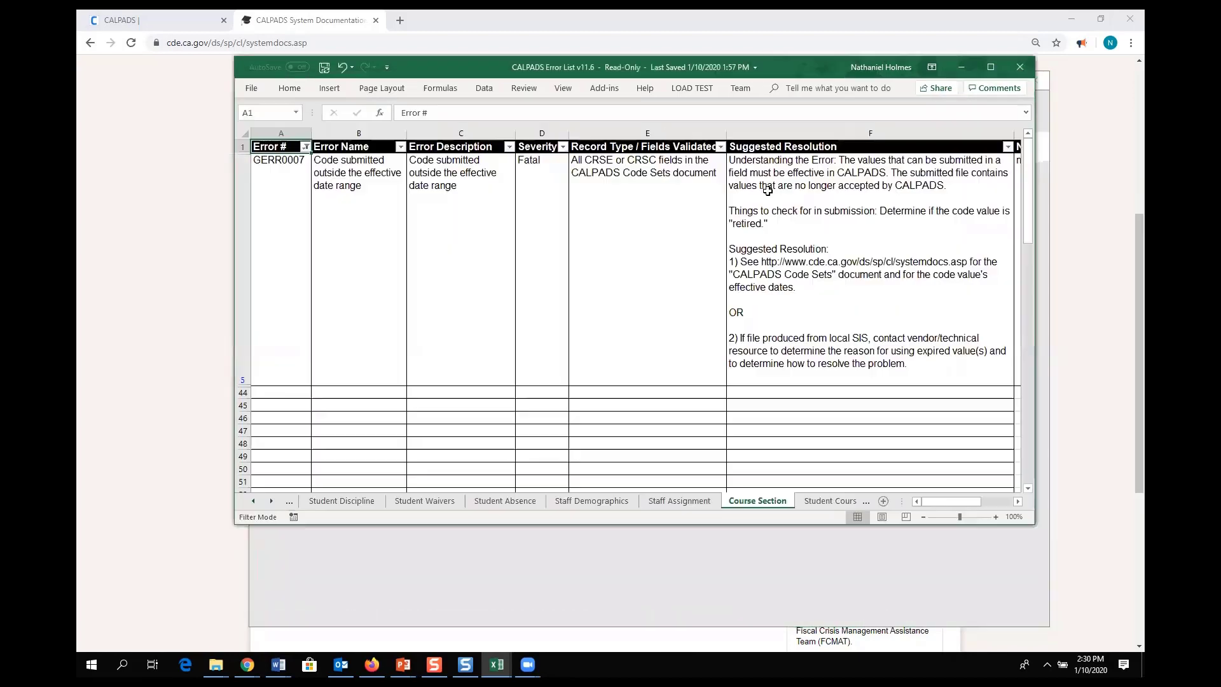
click(958, 68)
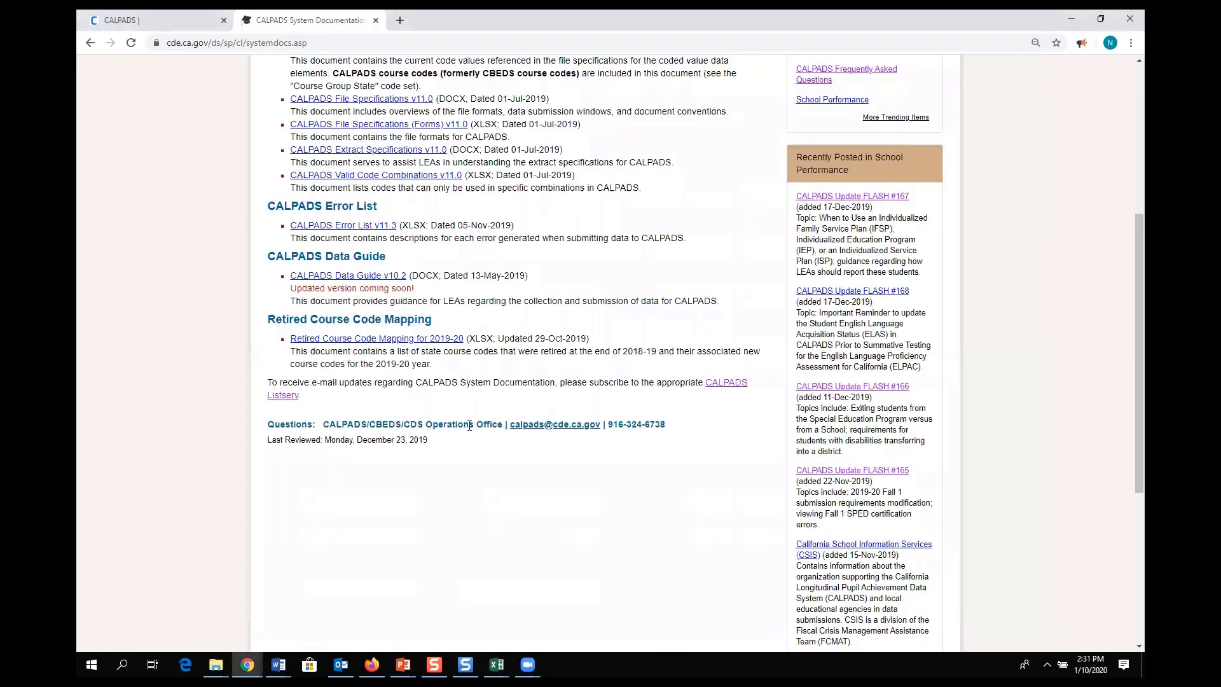
click(171, 23)
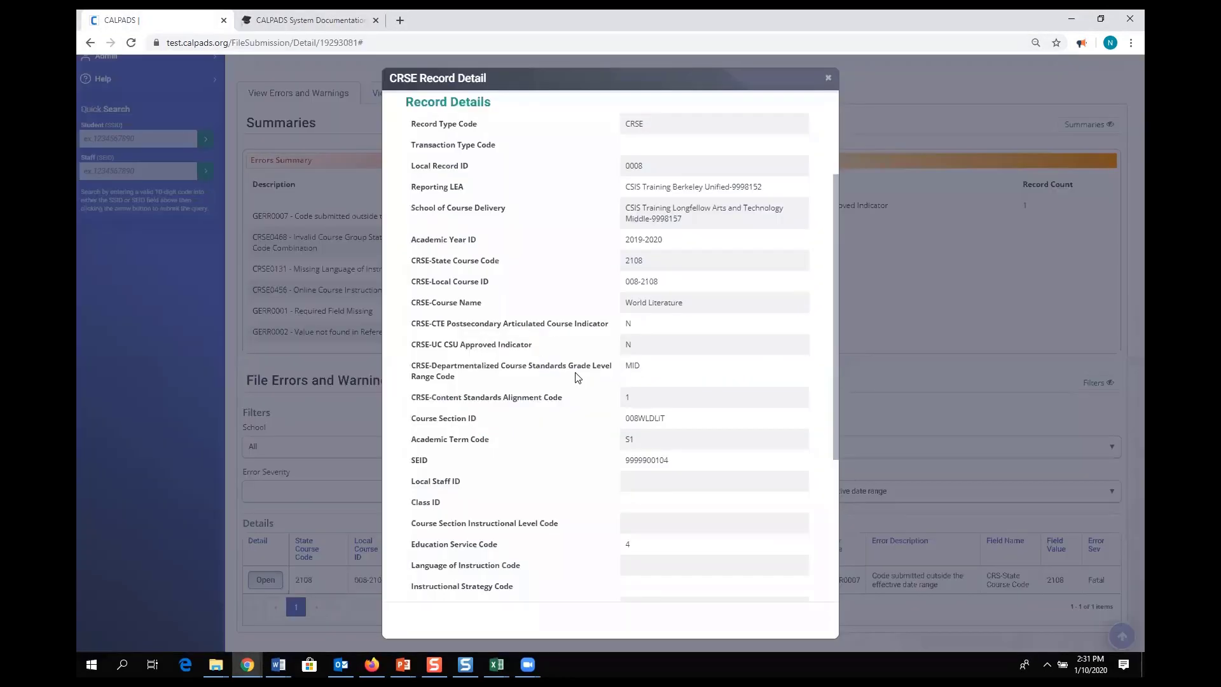
click(829, 78)
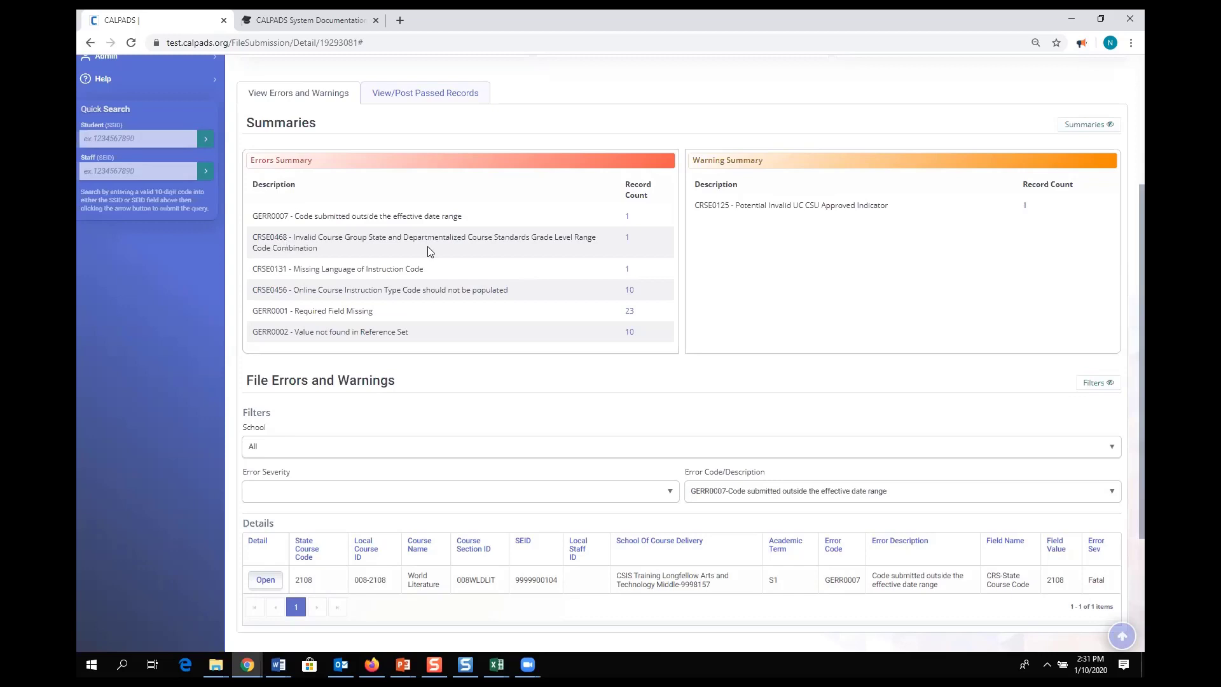
Step: Filter the file errors to CRSE0468 and open the World Literature record's detail to examine its course code and grade range
click(626, 243)
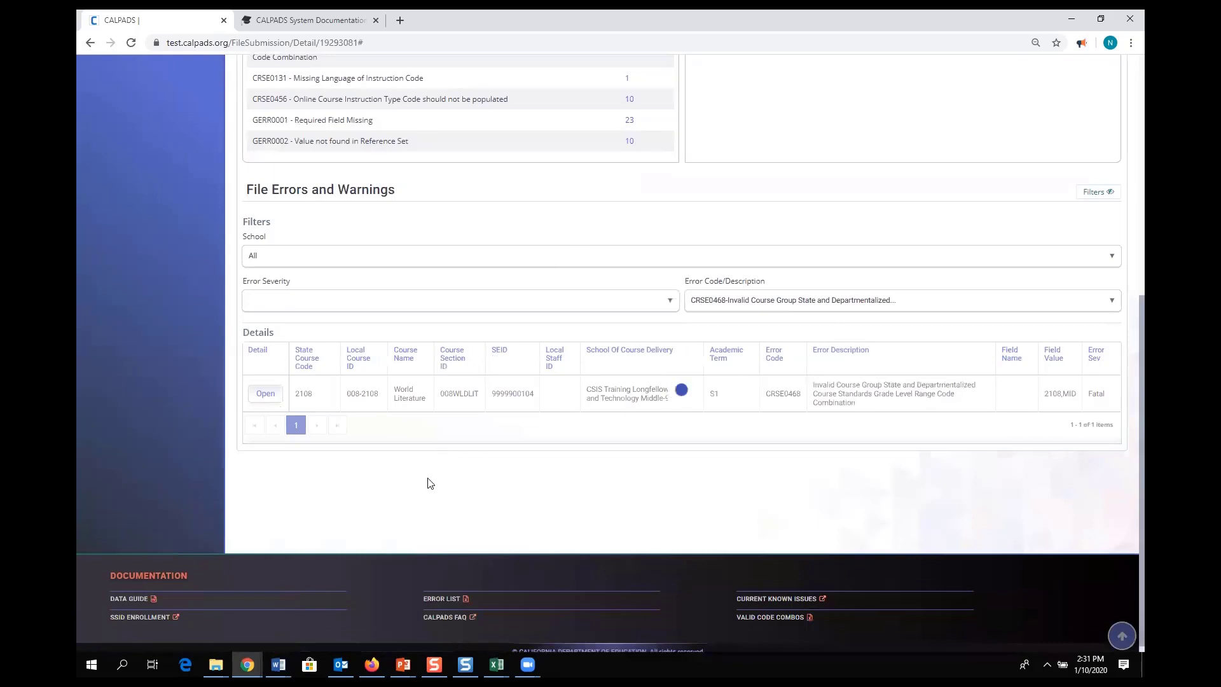
click(266, 394)
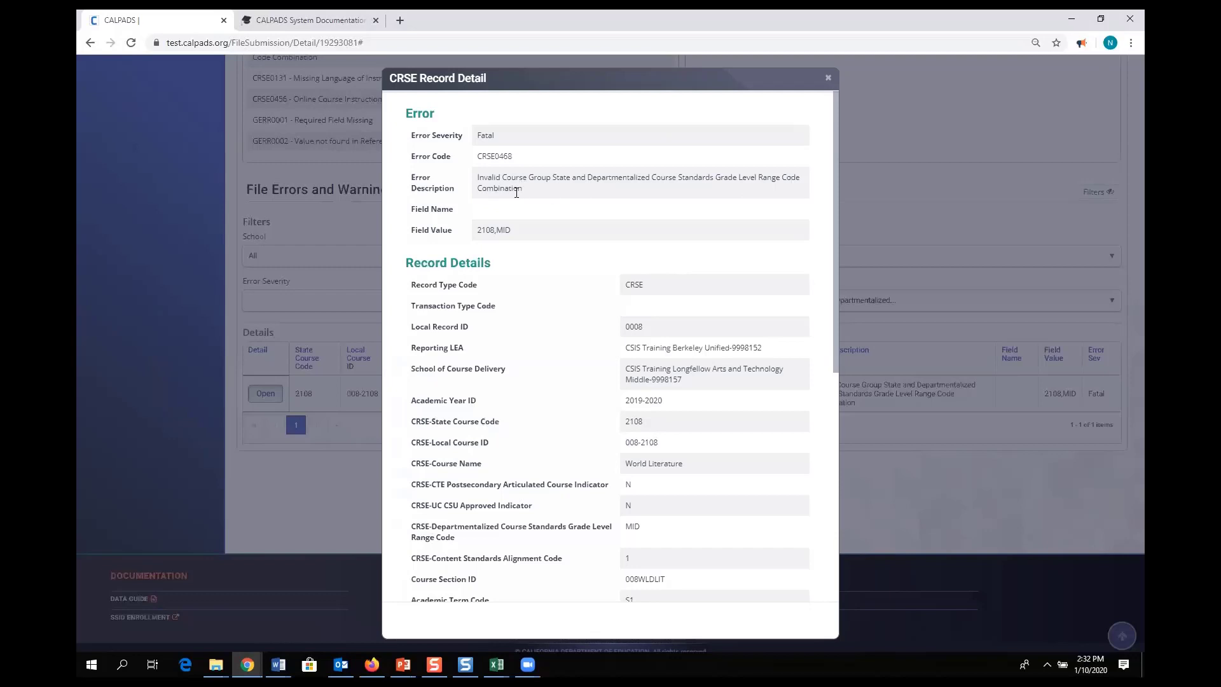
scroll(549, 366, down, 1)
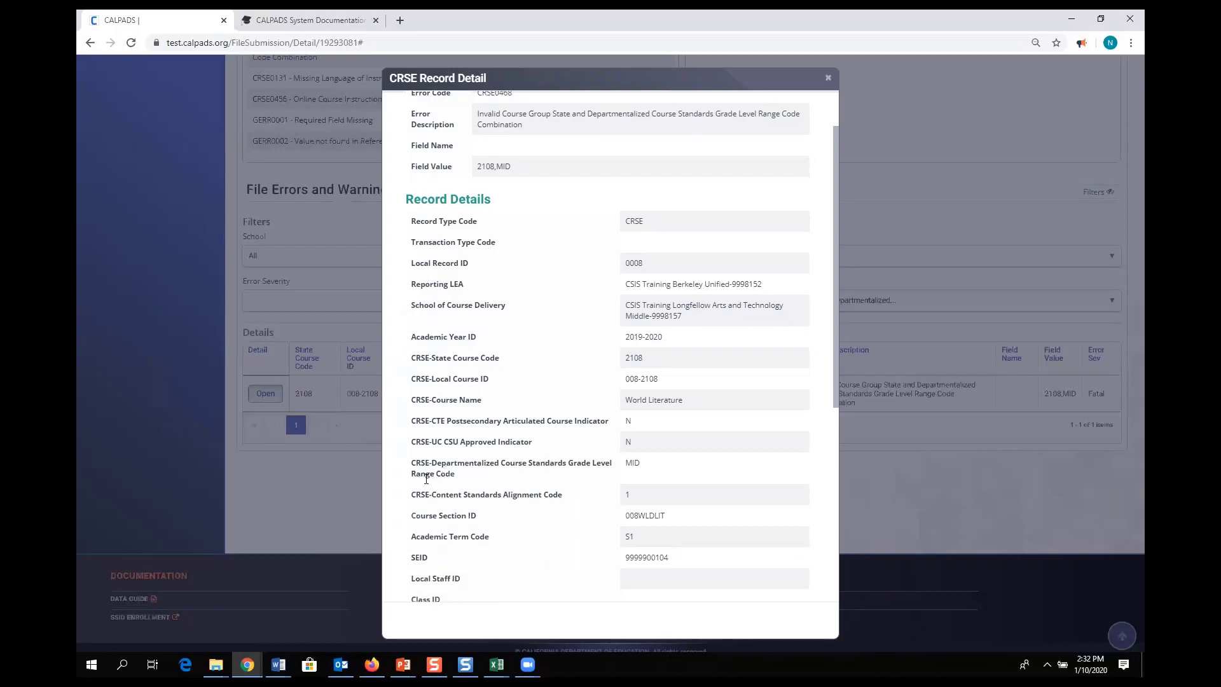
Step: Examine the Departmentalized Course Standards Grade Level Range Code in the World Literature record and minimize the Valid Code Combinations and Error List workbooks
triple_click(452, 474)
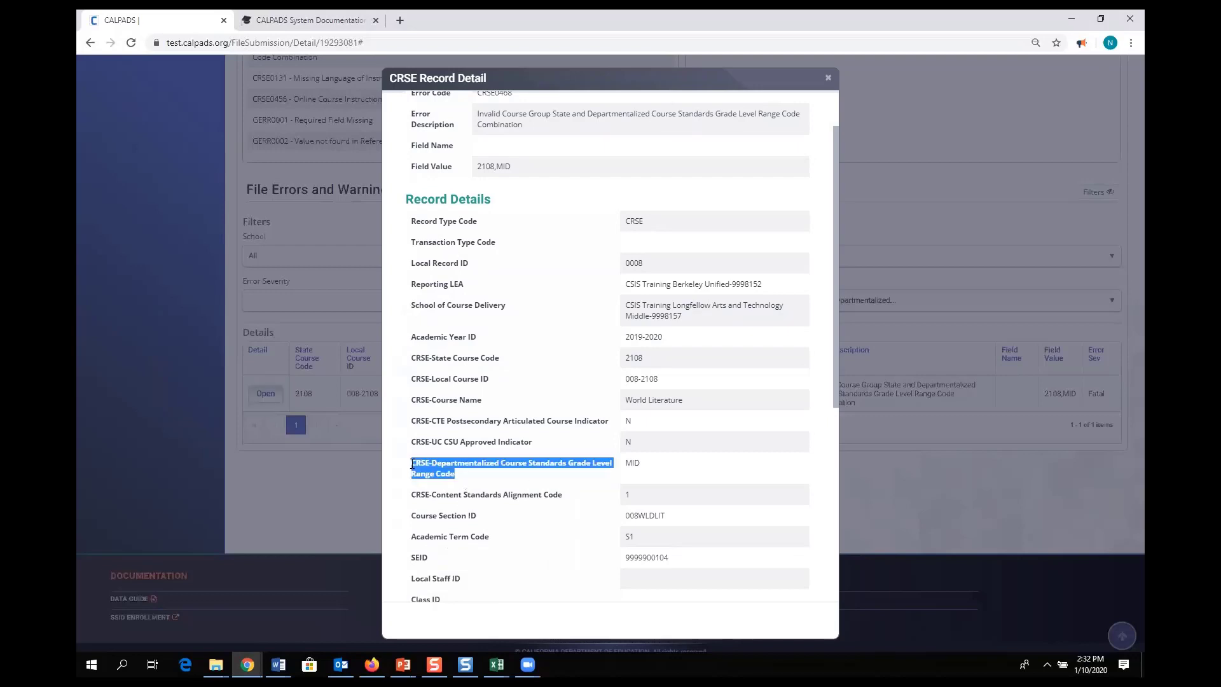
click(462, 483)
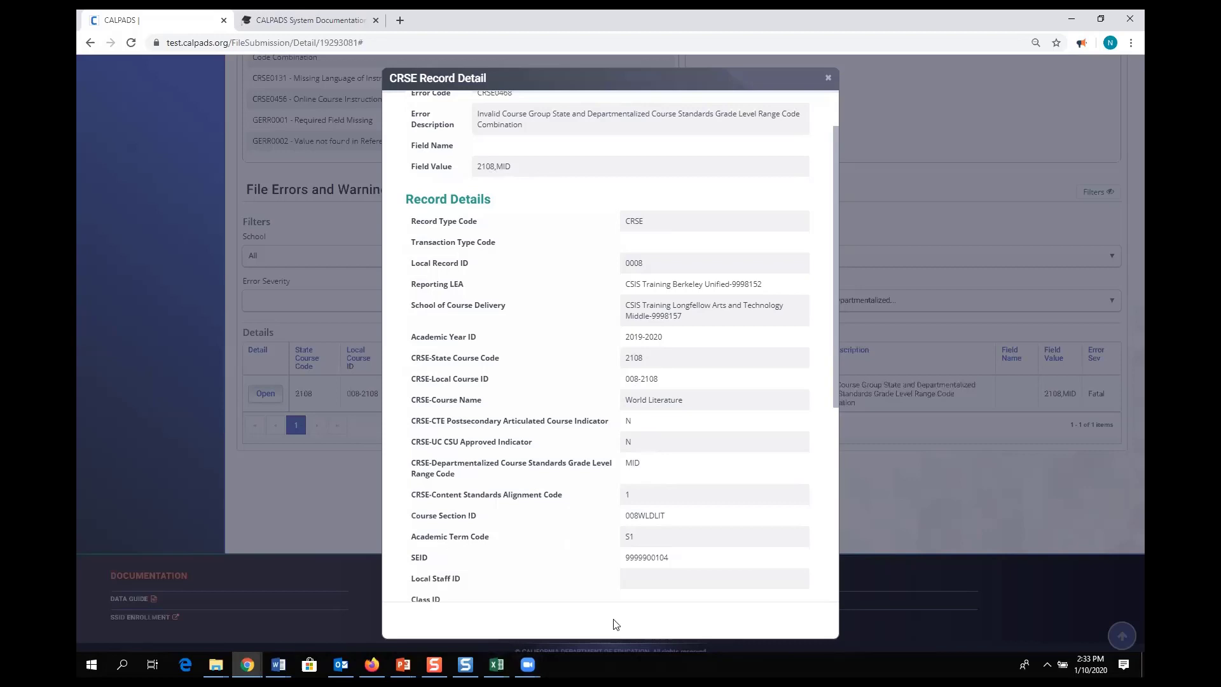
mouse_move(496, 665)
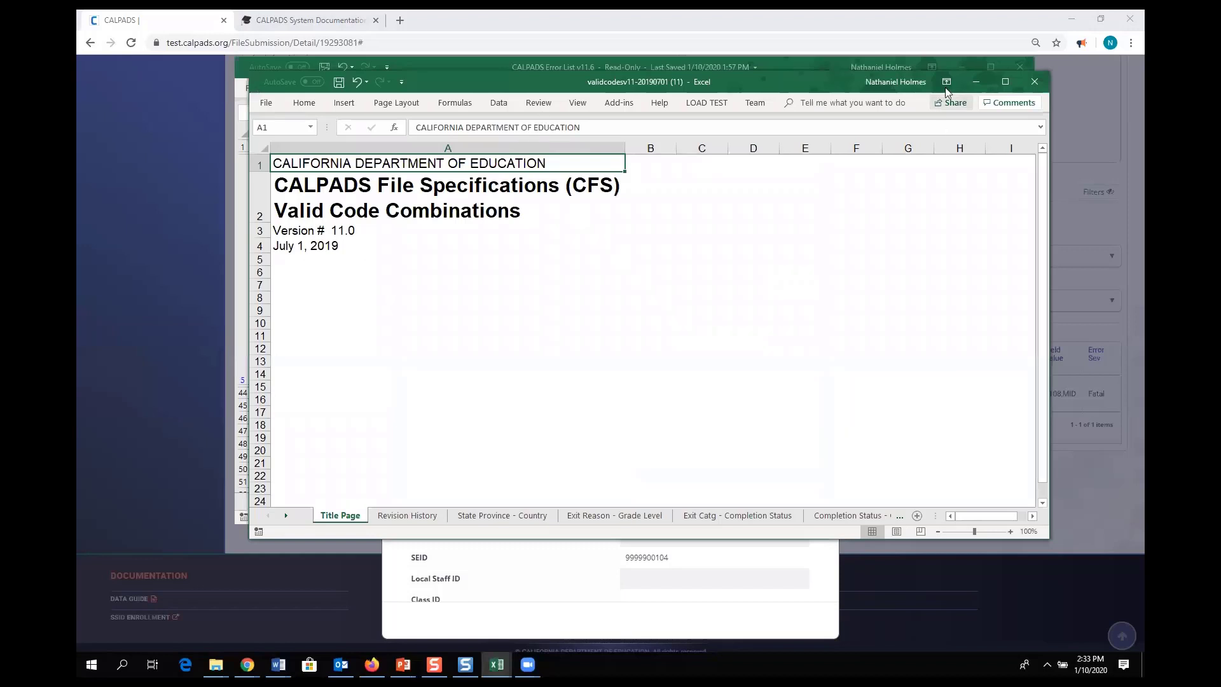
click(976, 81)
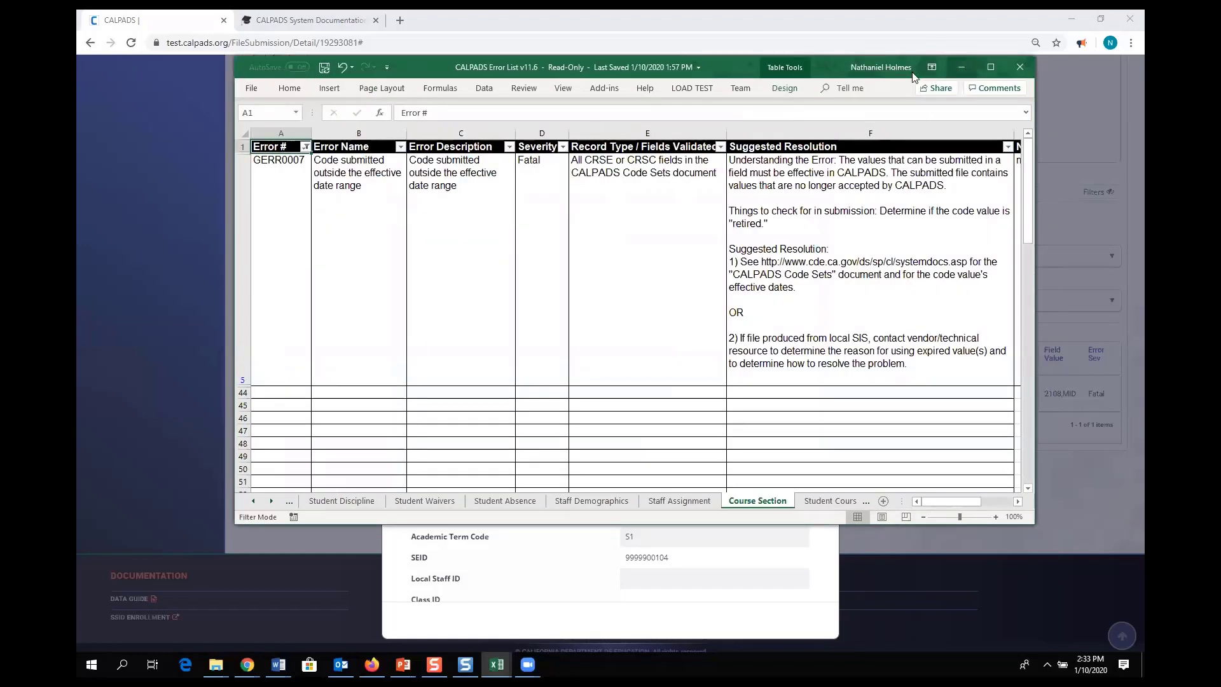
click(960, 68)
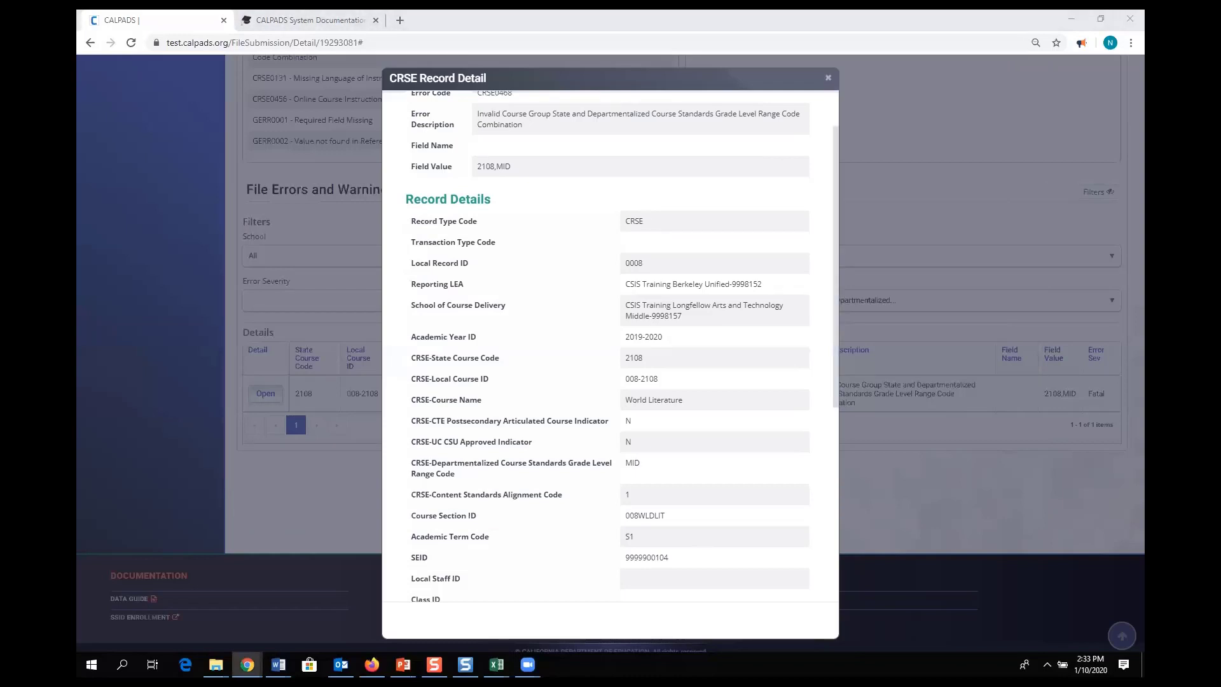
Step: Show the CALPADS System Documentation page in the browser and locate the CALPADS Valid Code Combinations v11.0 document entry
key(alt+Tab)
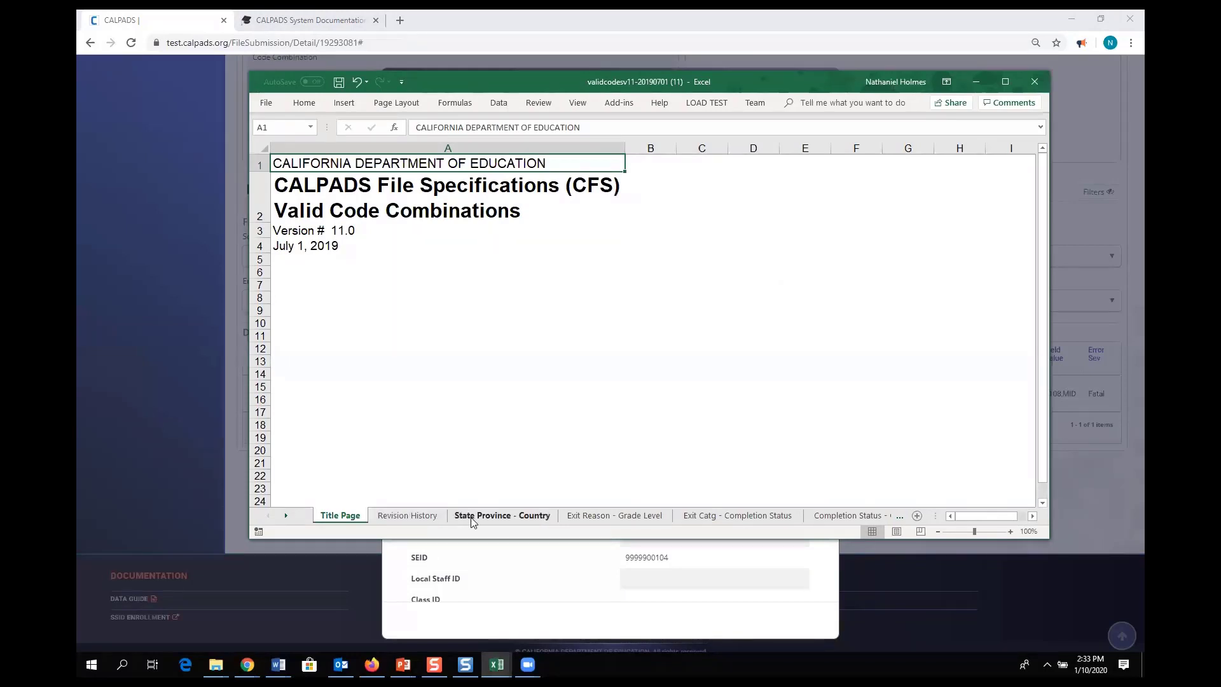
click(306, 19)
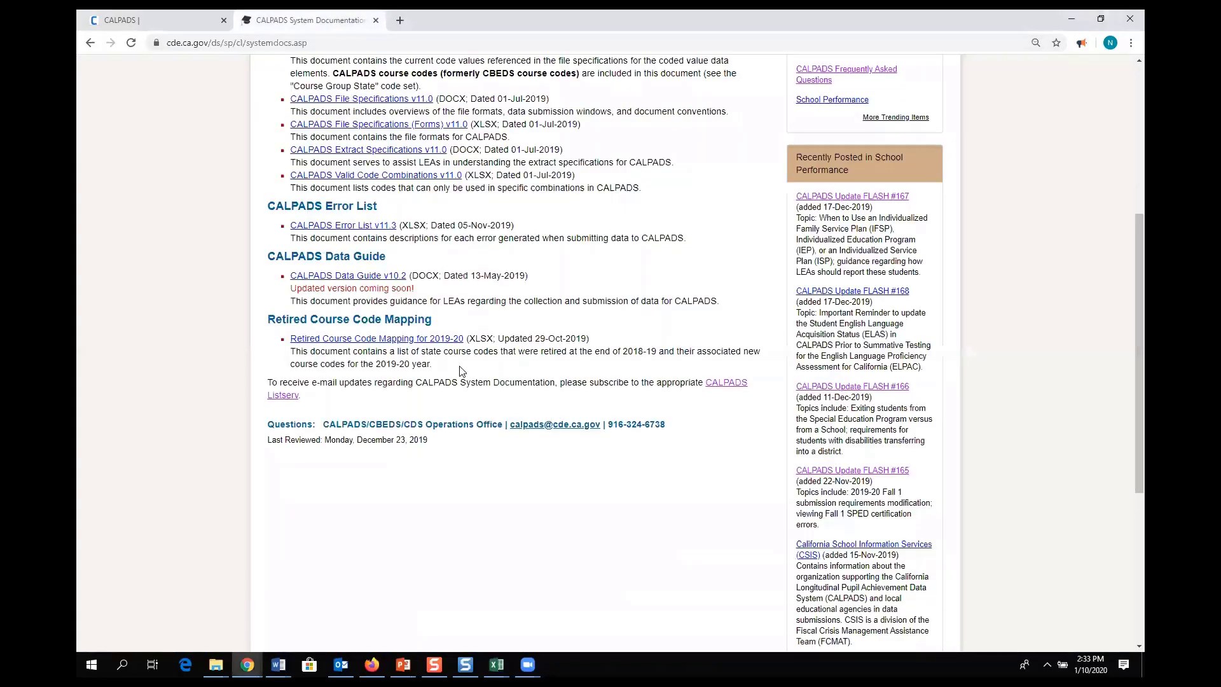
scroll(462, 371, up, 3)
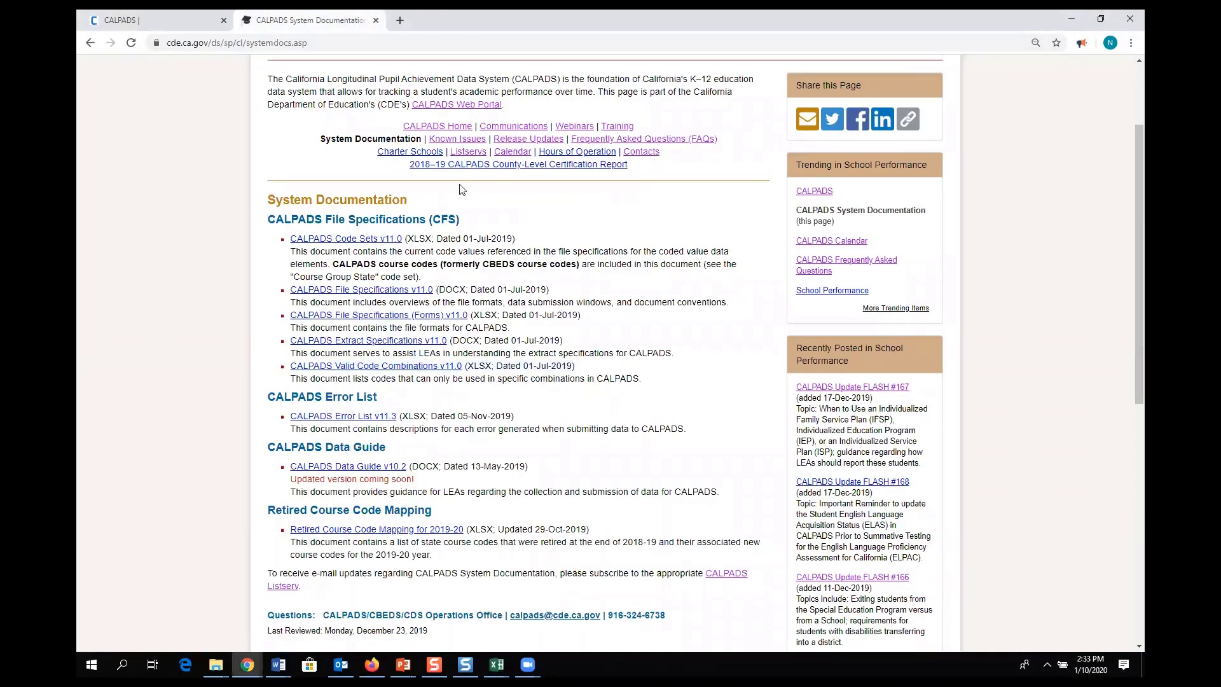
Step: Minimize and restore the browser window, returning to the CRSE0468 record detail in CALPADS
click(1072, 21)
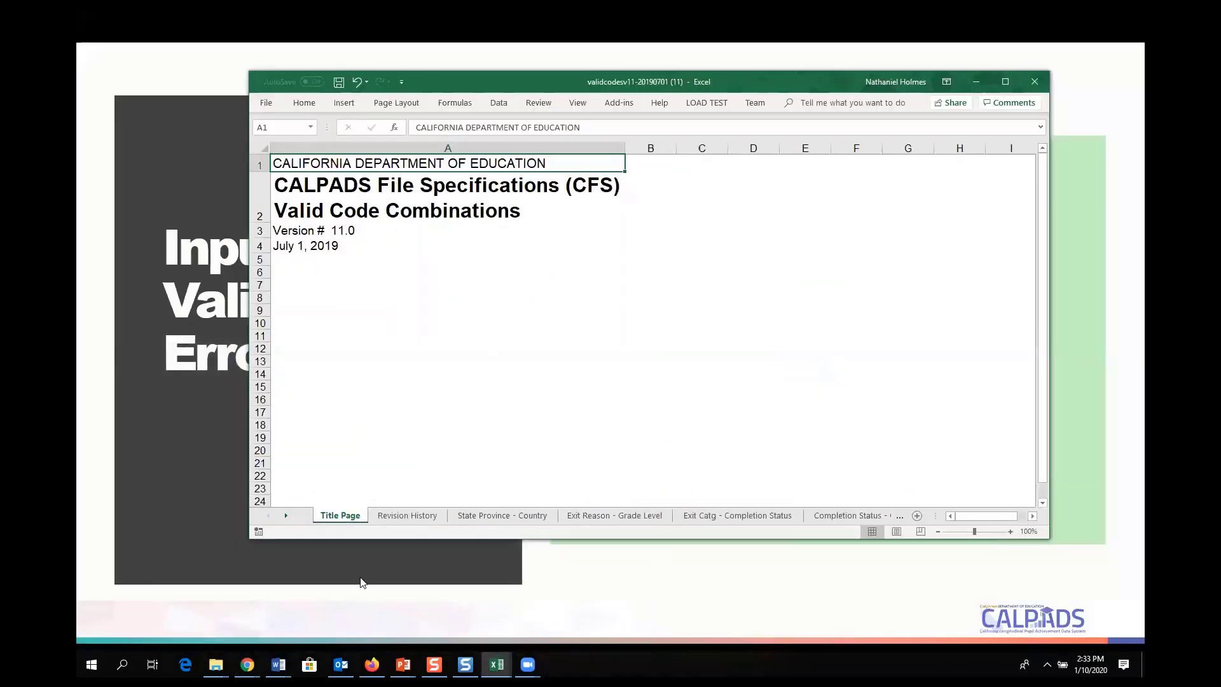
mouse_move(247, 665)
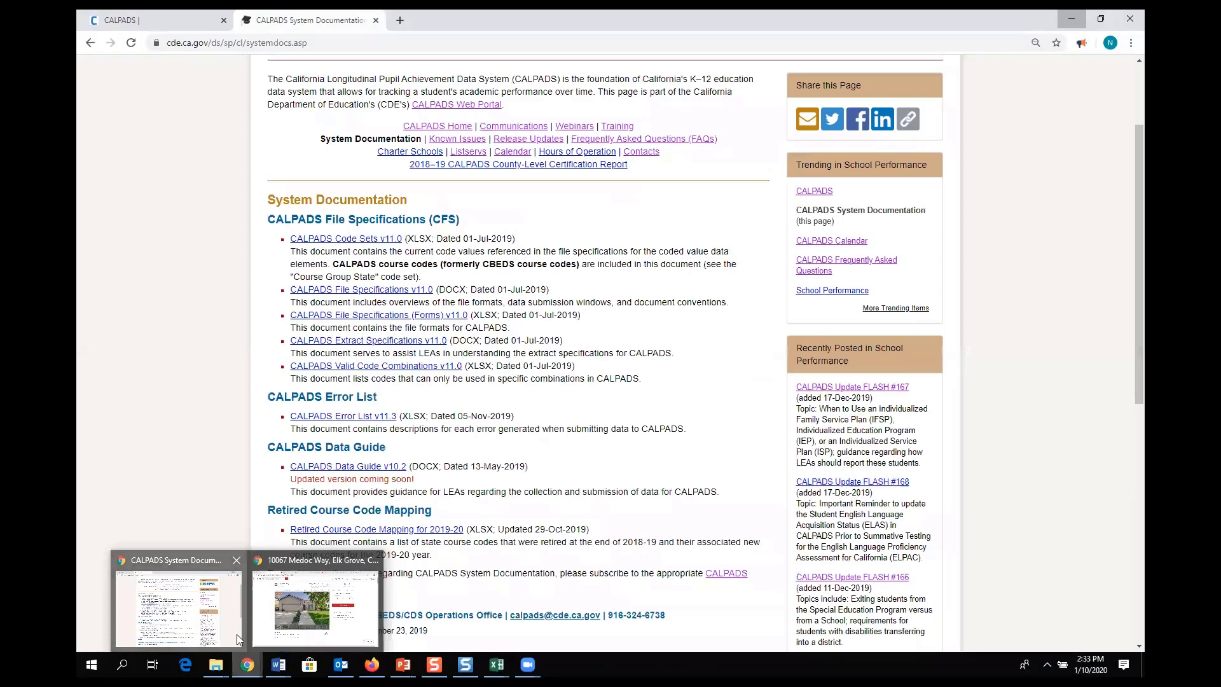
click(239, 638)
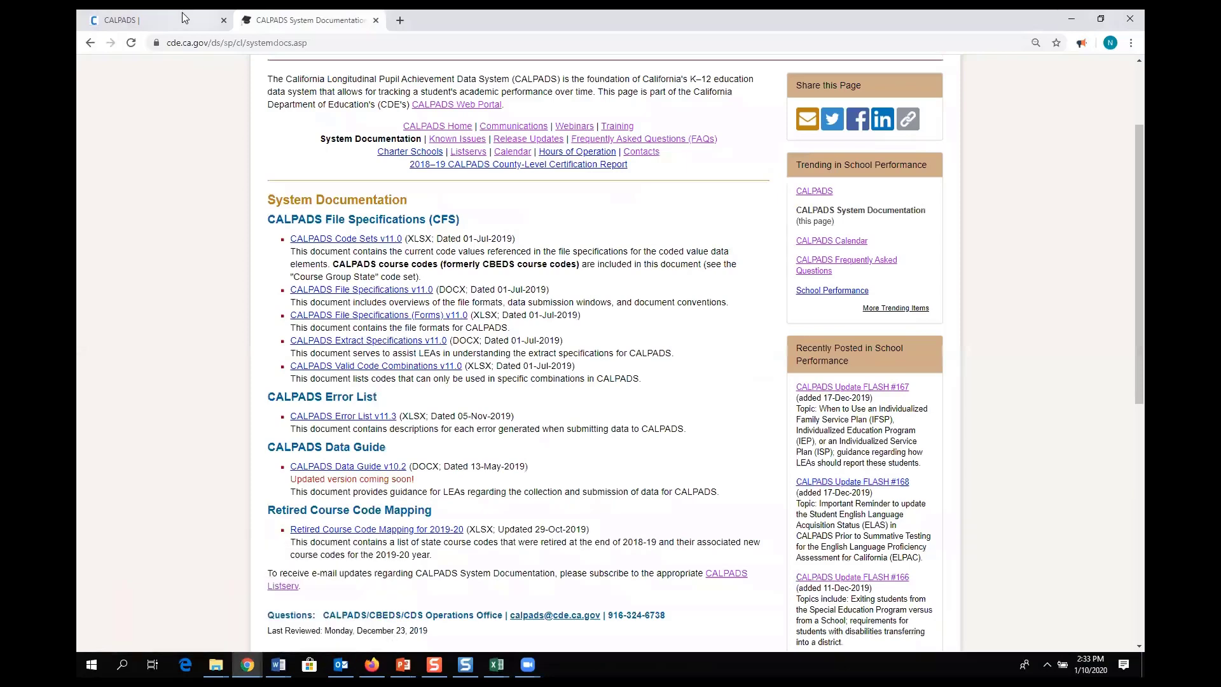
click(181, 19)
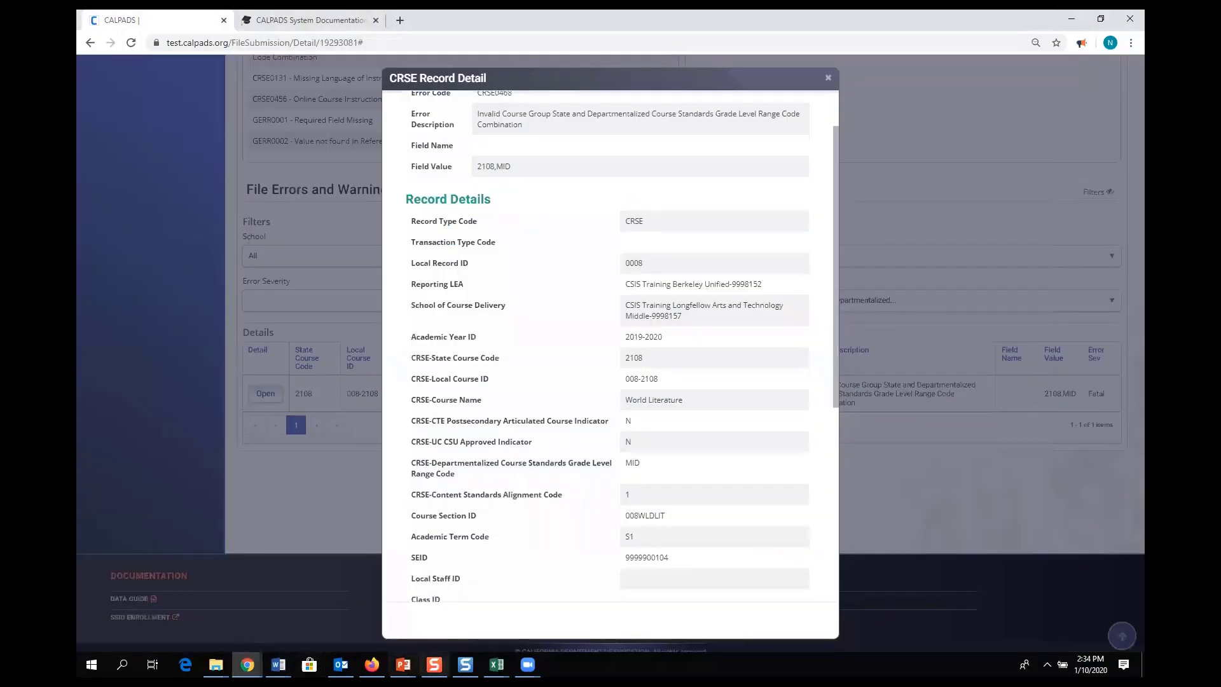
Step: Switch to the Valid Code Combinations workbook in Excel, minimize the Error List workbook, and reposition and enlarge the Valid Code Combinations window
click(582, 611)
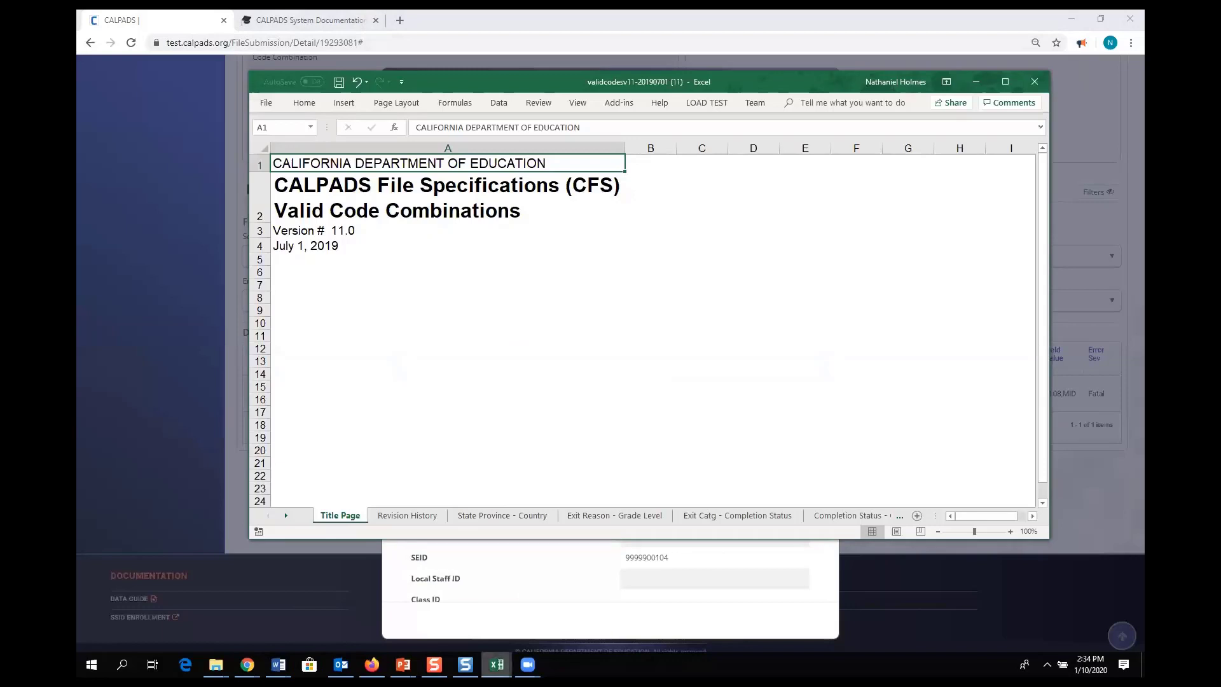
mouse_move(497, 665)
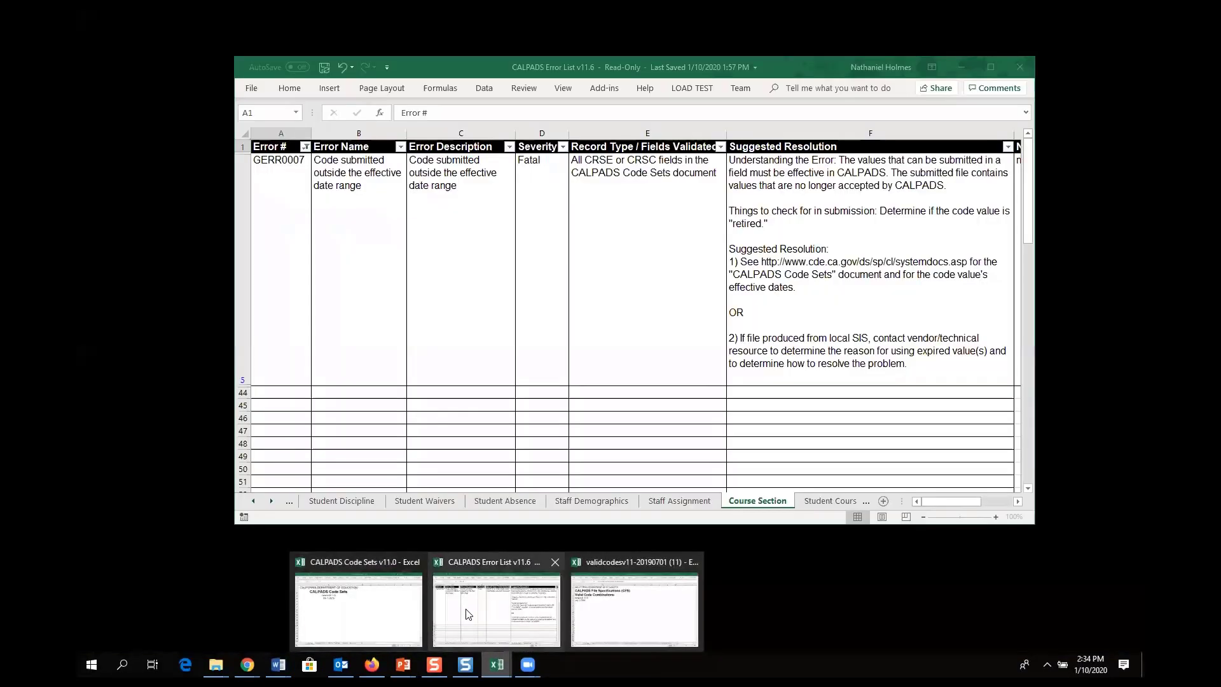
click(467, 613)
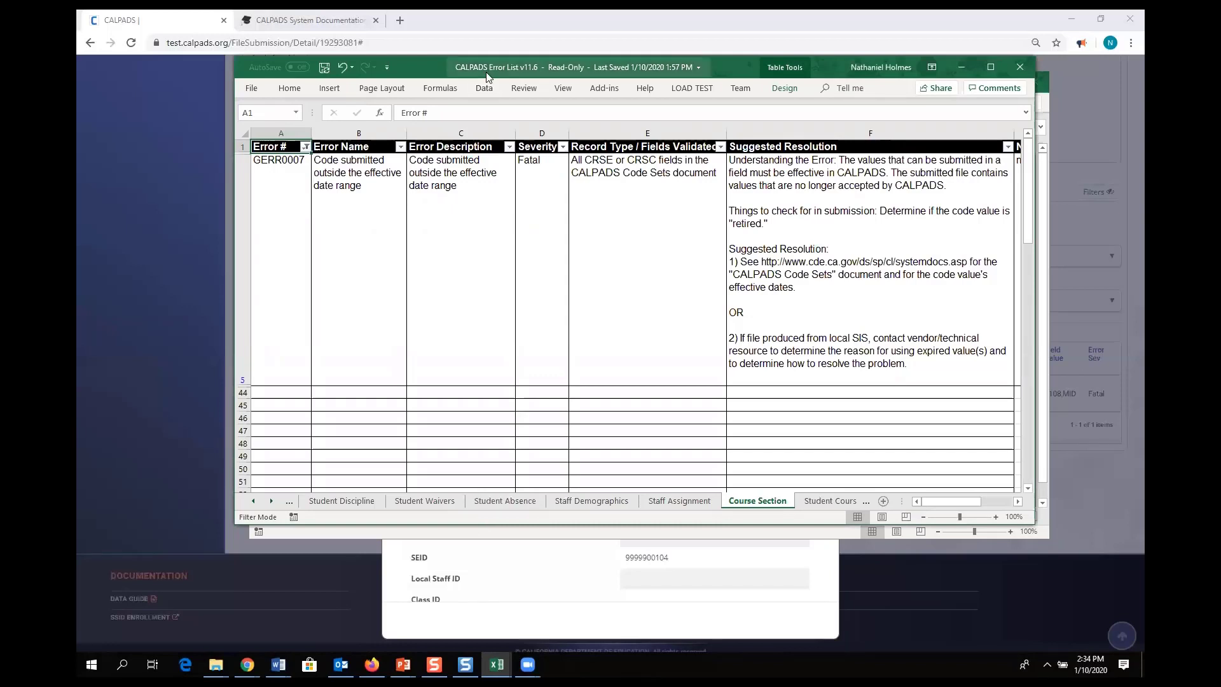
mouse_move(497, 664)
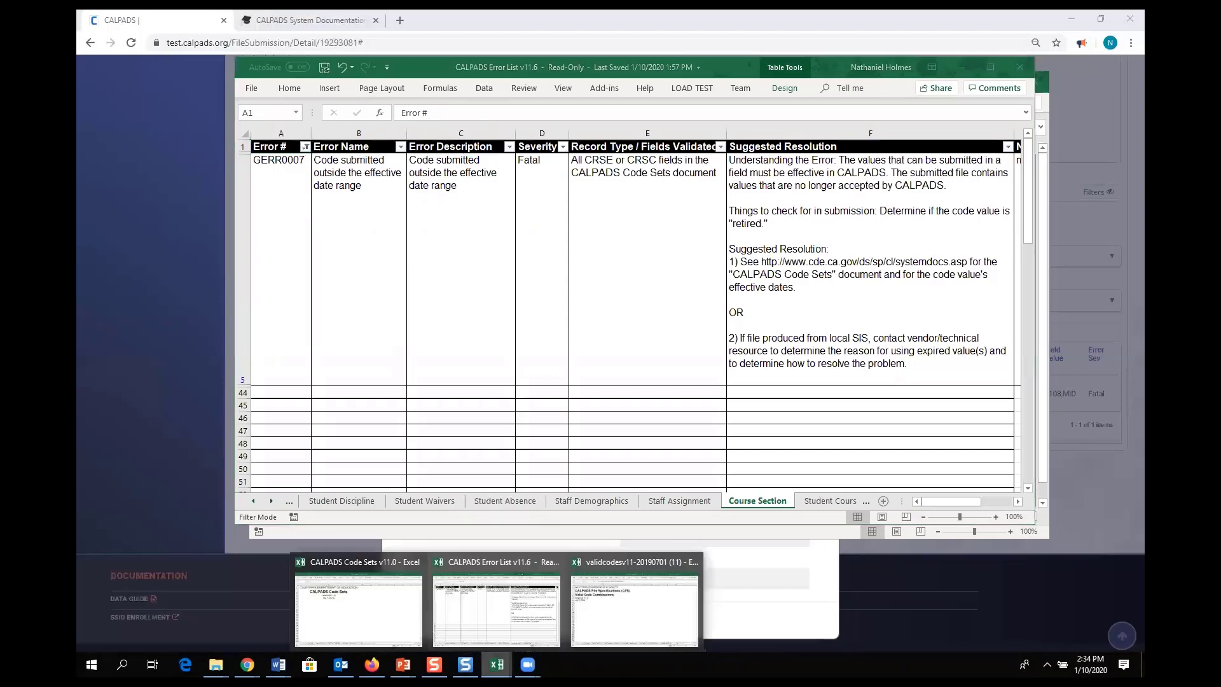
click(600, 613)
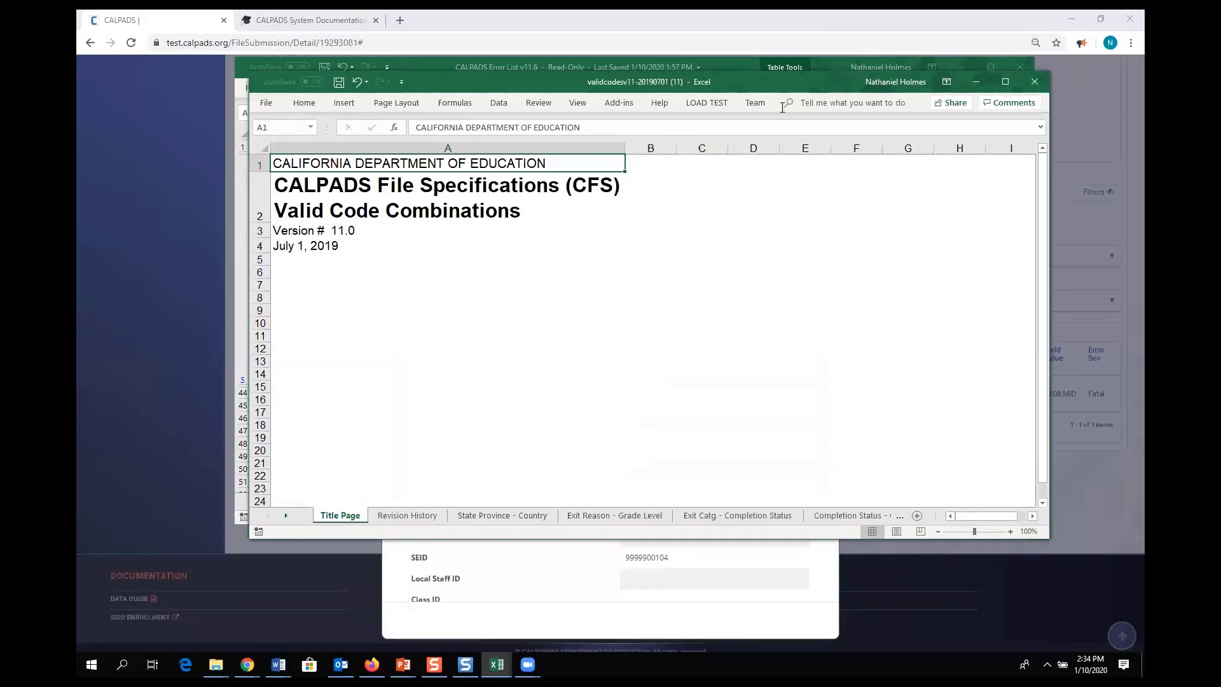
drag(783, 107, 694, 163)
click(955, 67)
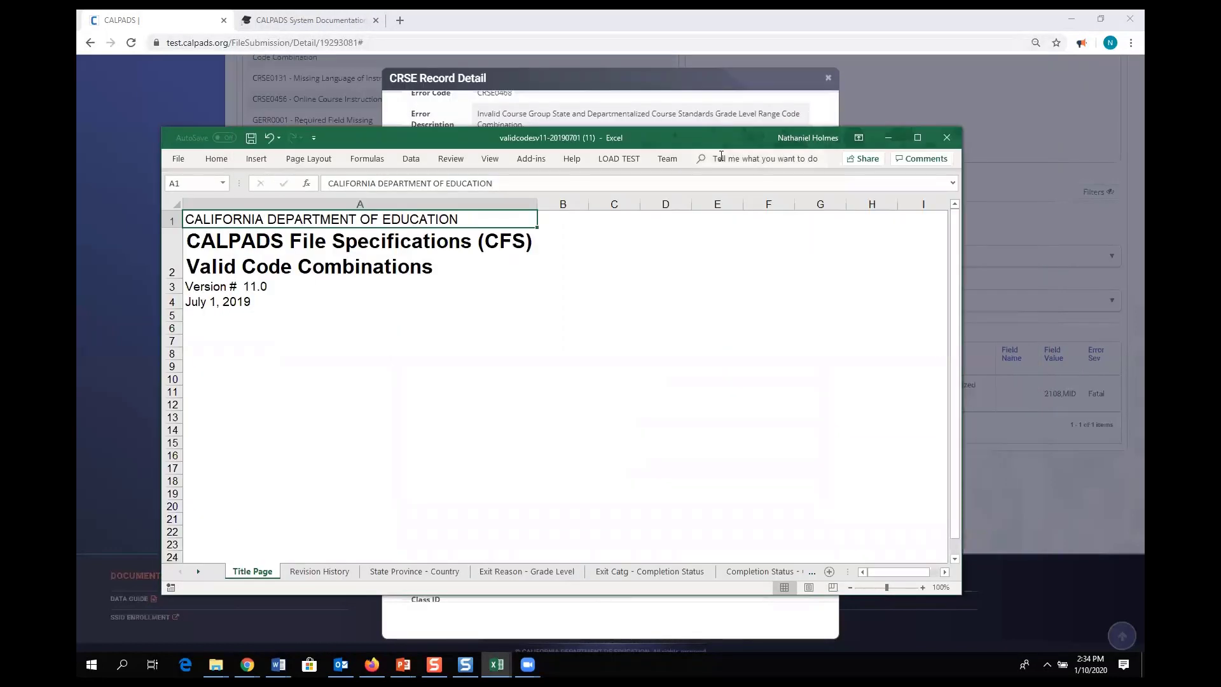
drag(685, 135, 653, 48)
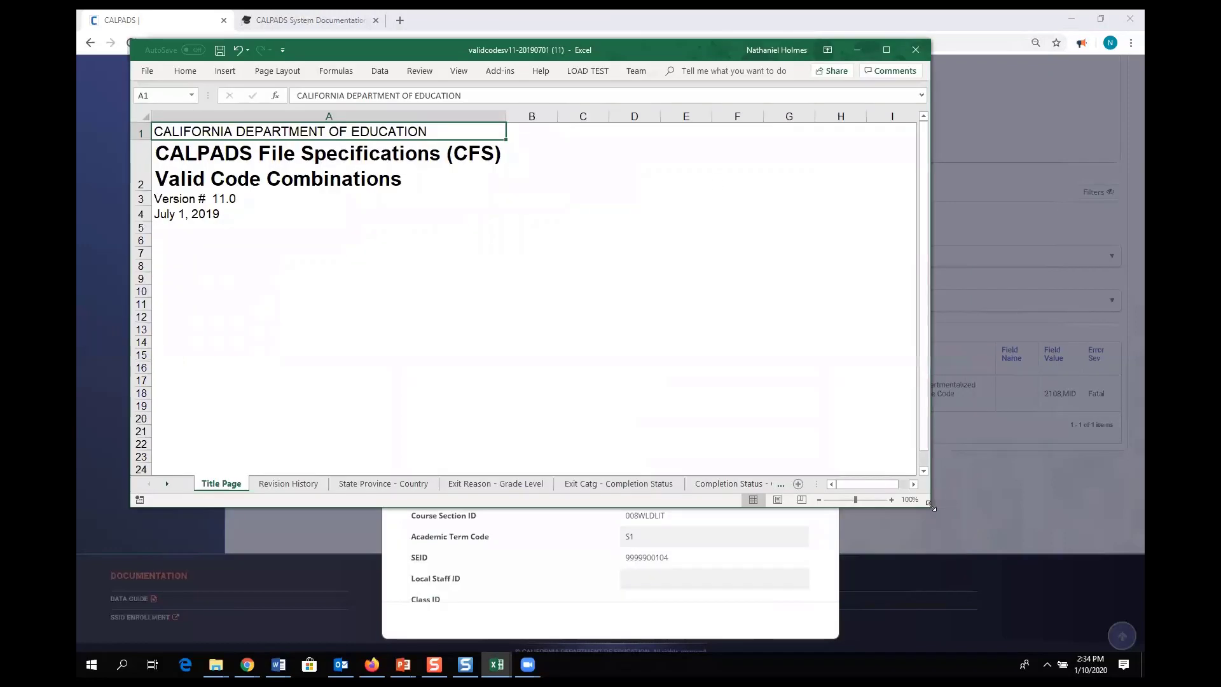
drag(930, 506, 1065, 596)
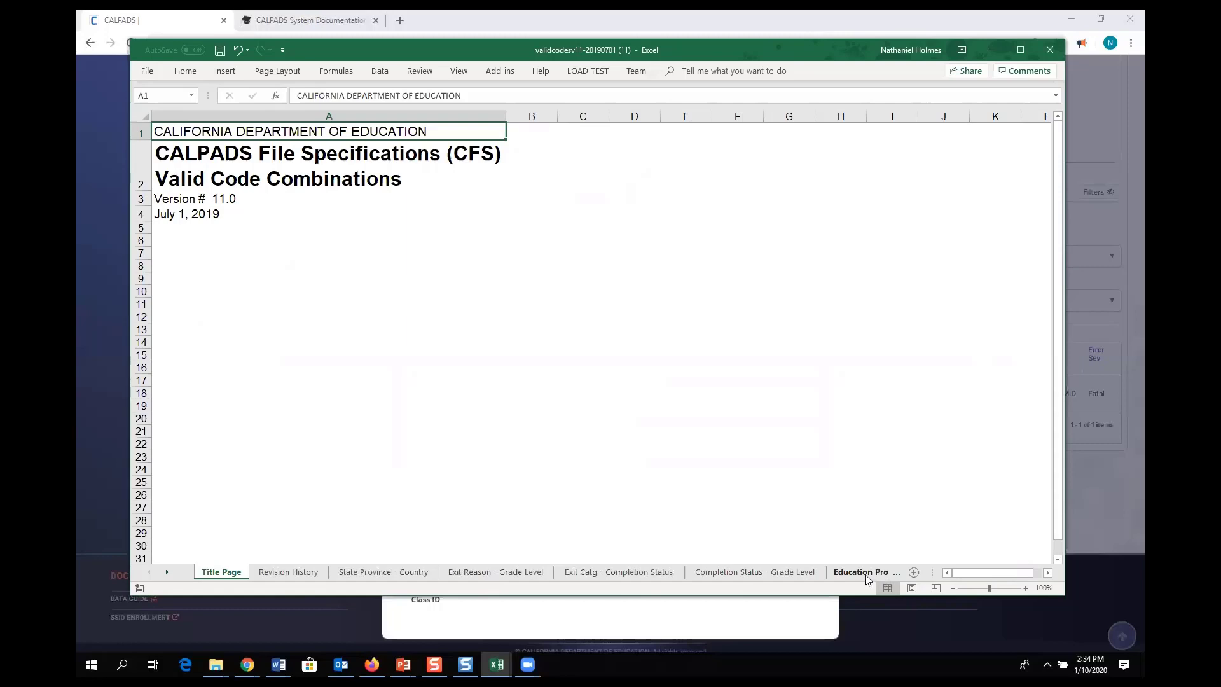
Step: Open the CrsGrpSt-StndsGrdLvlRange sheet of the Valid Code Combinations workbook
click(899, 575)
click(900, 576)
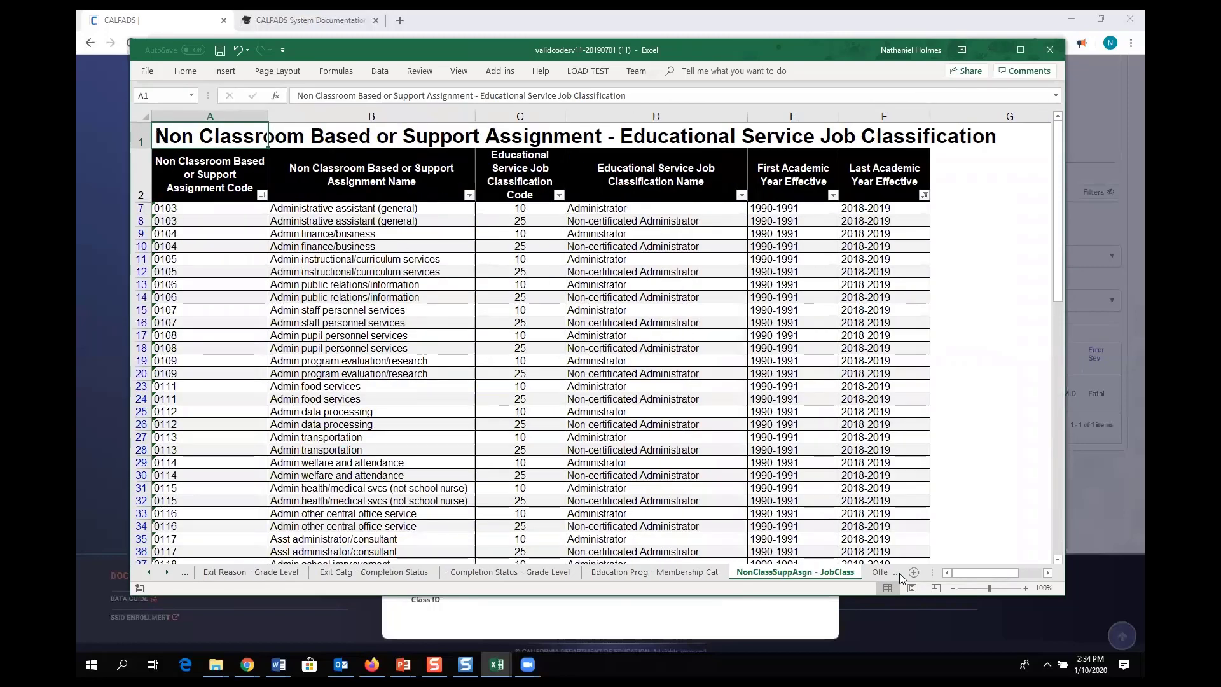
click(899, 576)
click(899, 575)
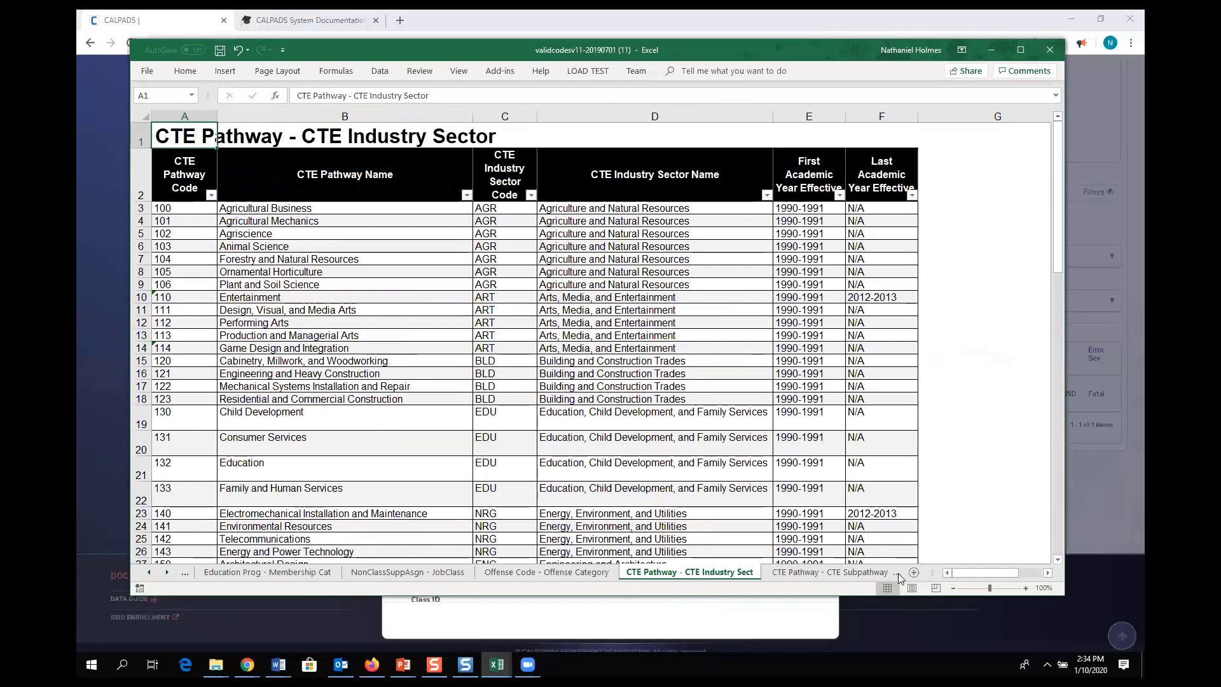
click(898, 573)
click(898, 574)
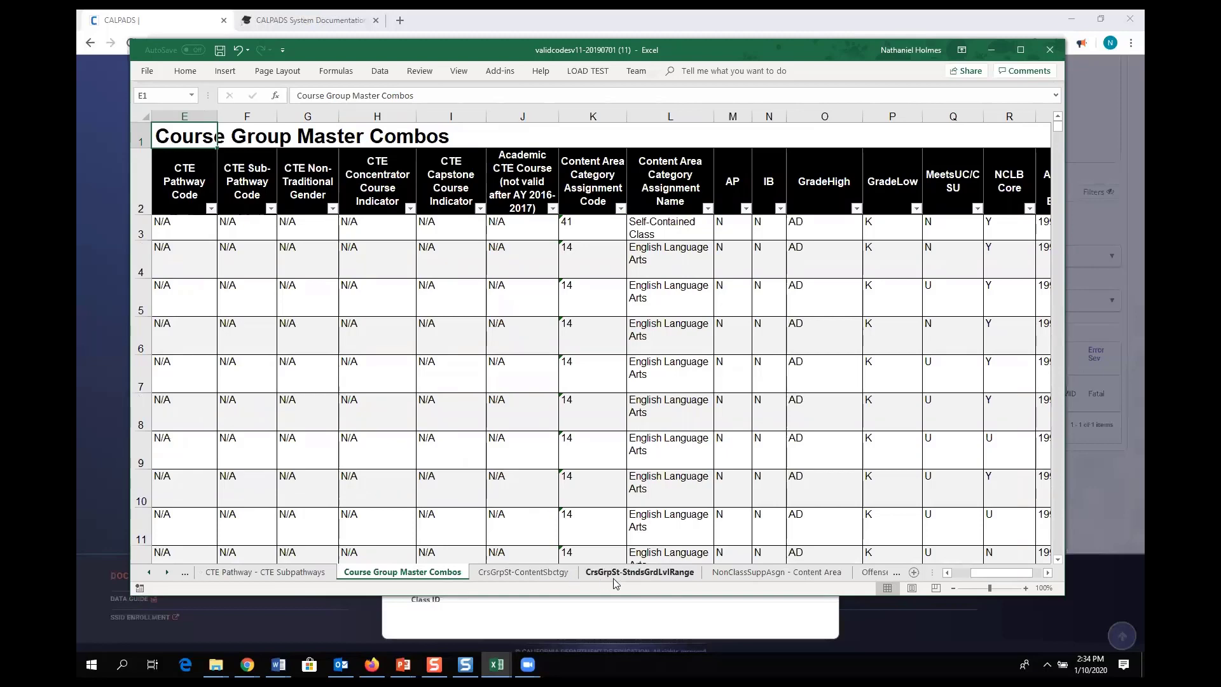
click(640, 573)
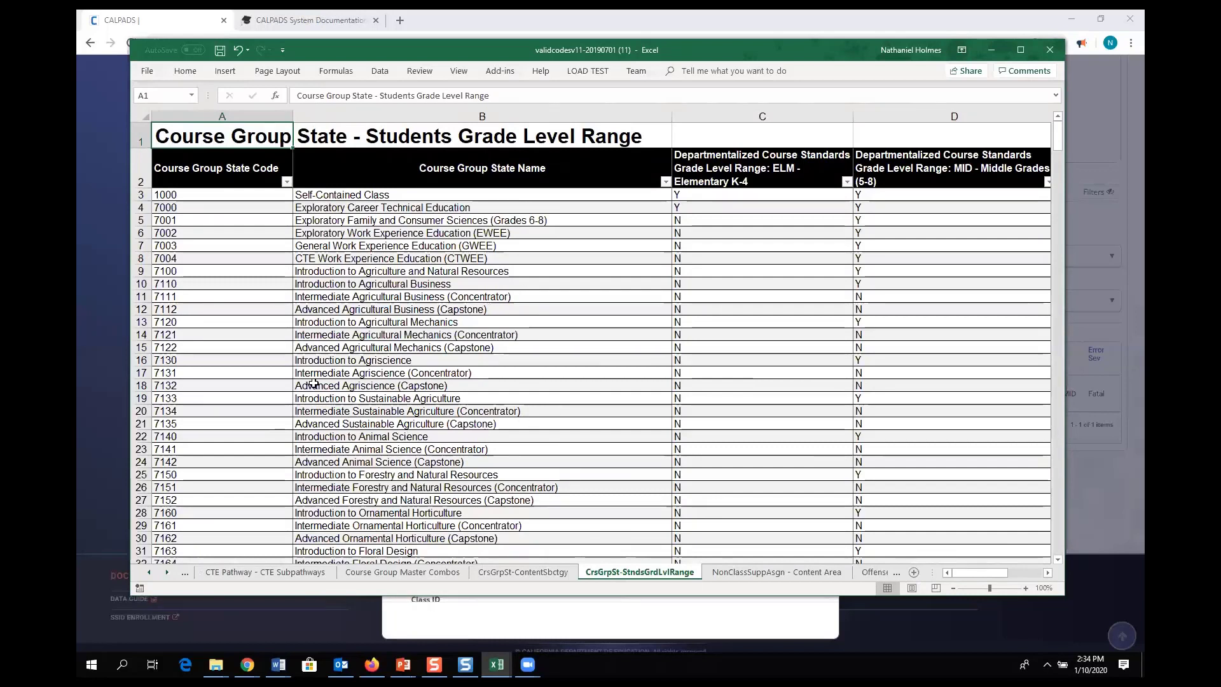
Step: Search the Course Group State Code column's filter values for 2108
click(287, 182)
click(214, 287)
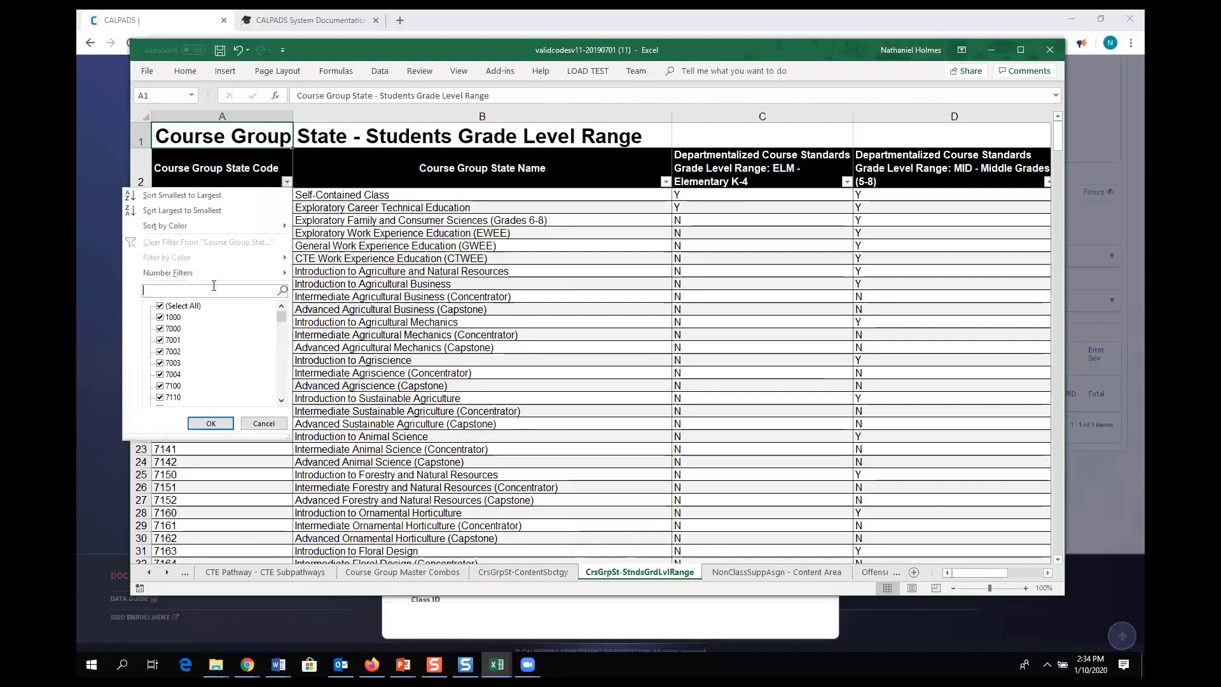
text(23)
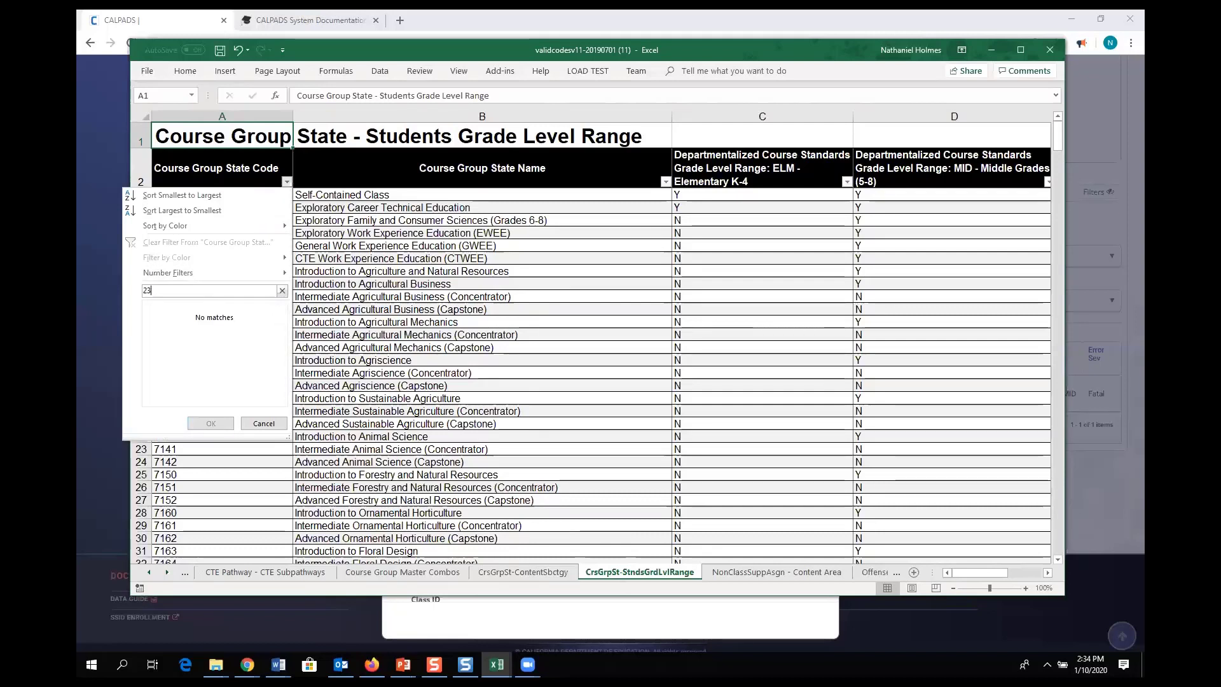
key(BackSpace)
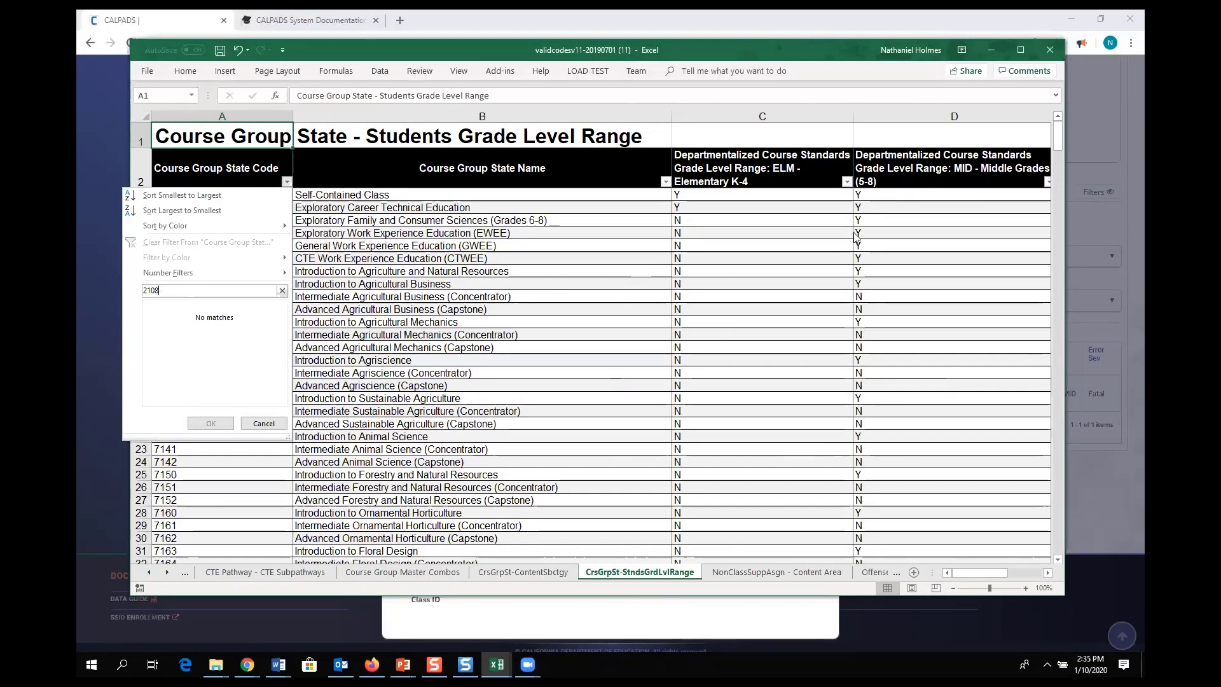
Step: Minimize the workbook and examine the course code in the CRSE0468 record's Field Value and its error description in CALPADS
click(991, 51)
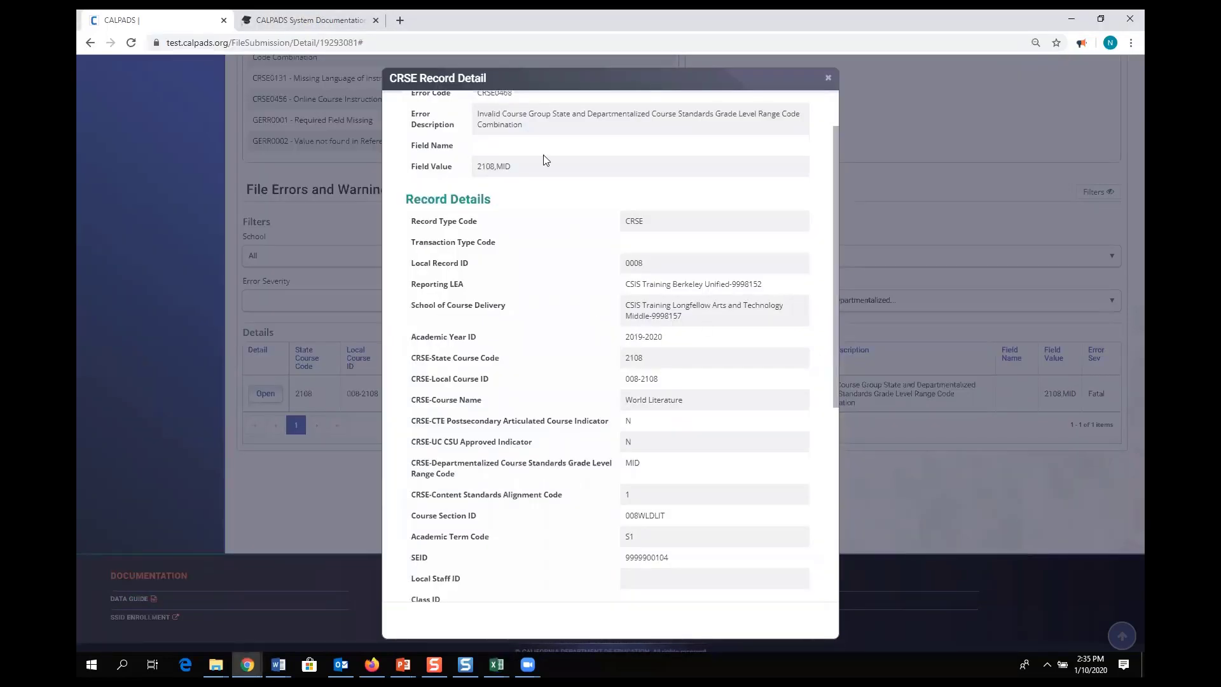
double_click(487, 168)
scroll(557, 394, up, 1)
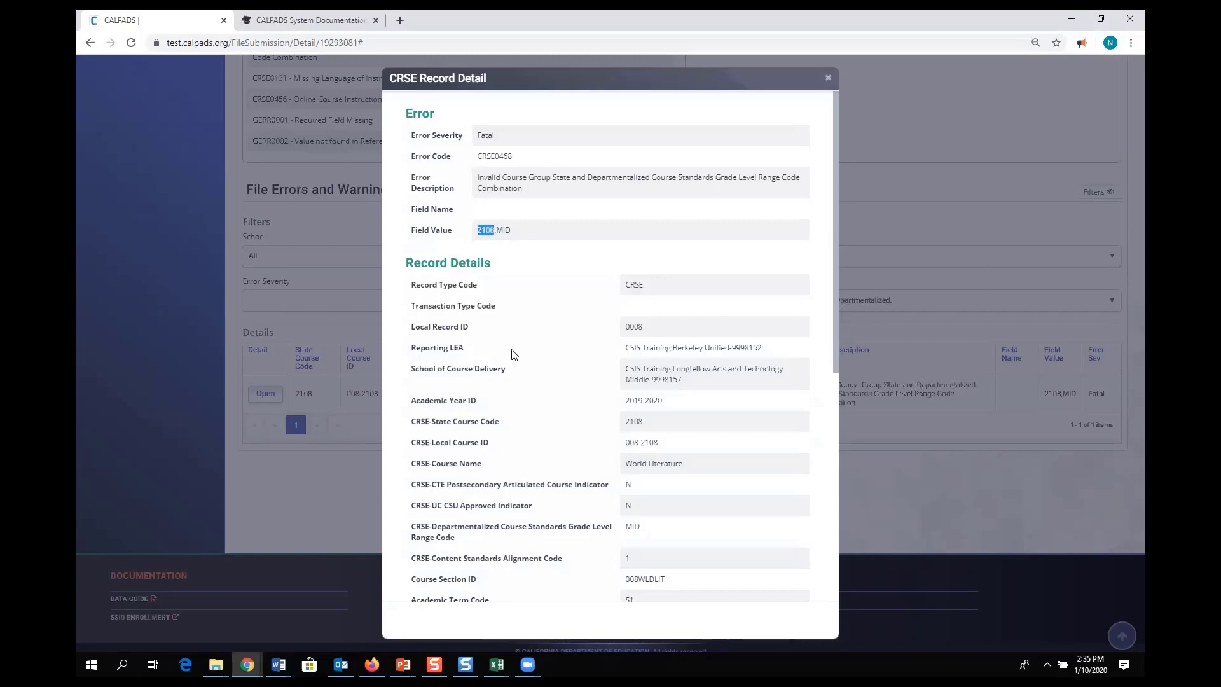
Step: Return to the Valid Code Combinations workbook and examine the grade level range columns from ELM through NOT and the effective years
click(497, 665)
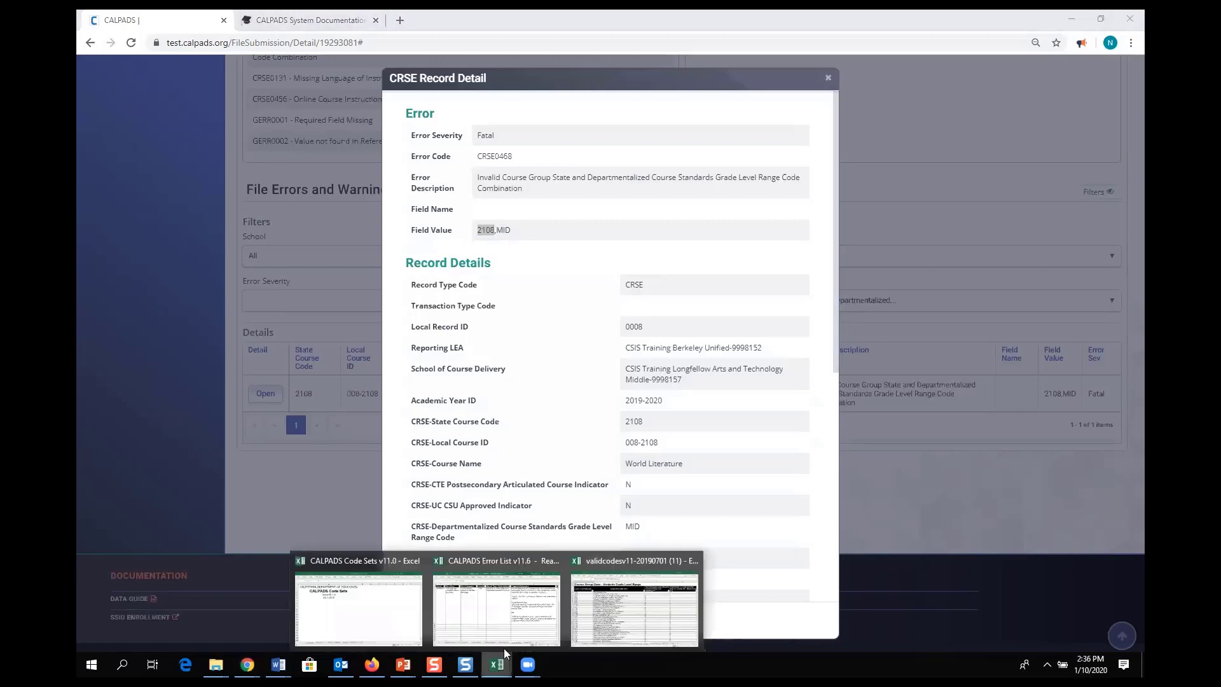
click(605, 627)
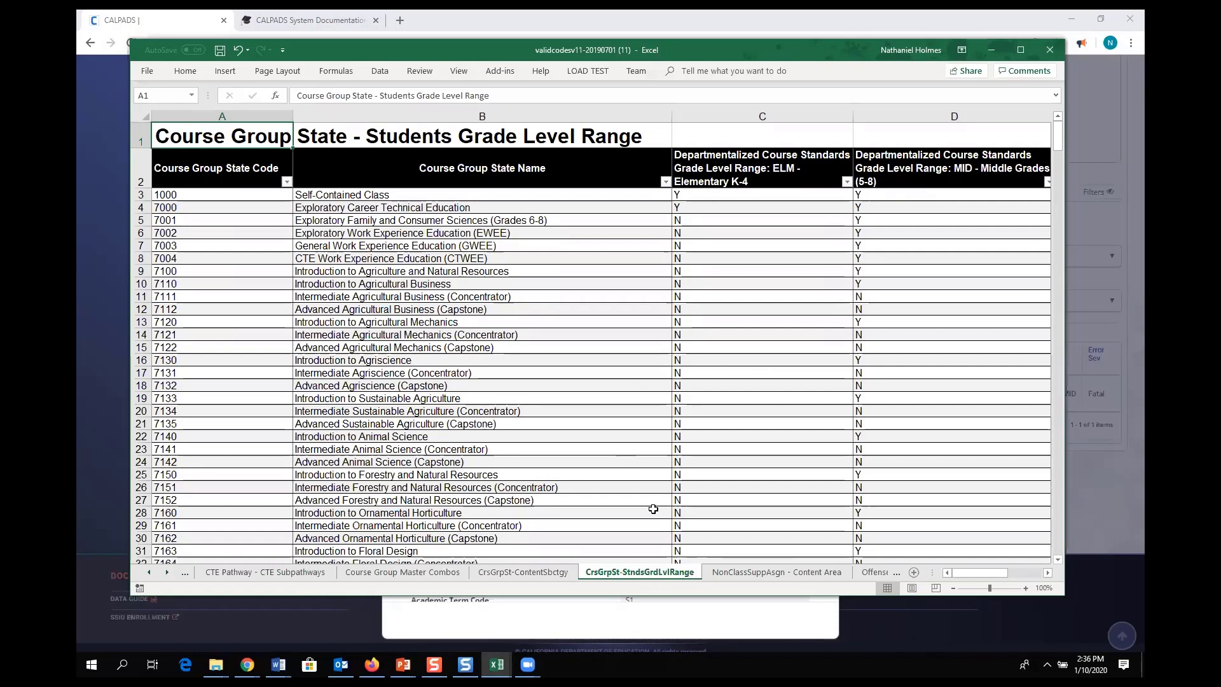
click(196, 210)
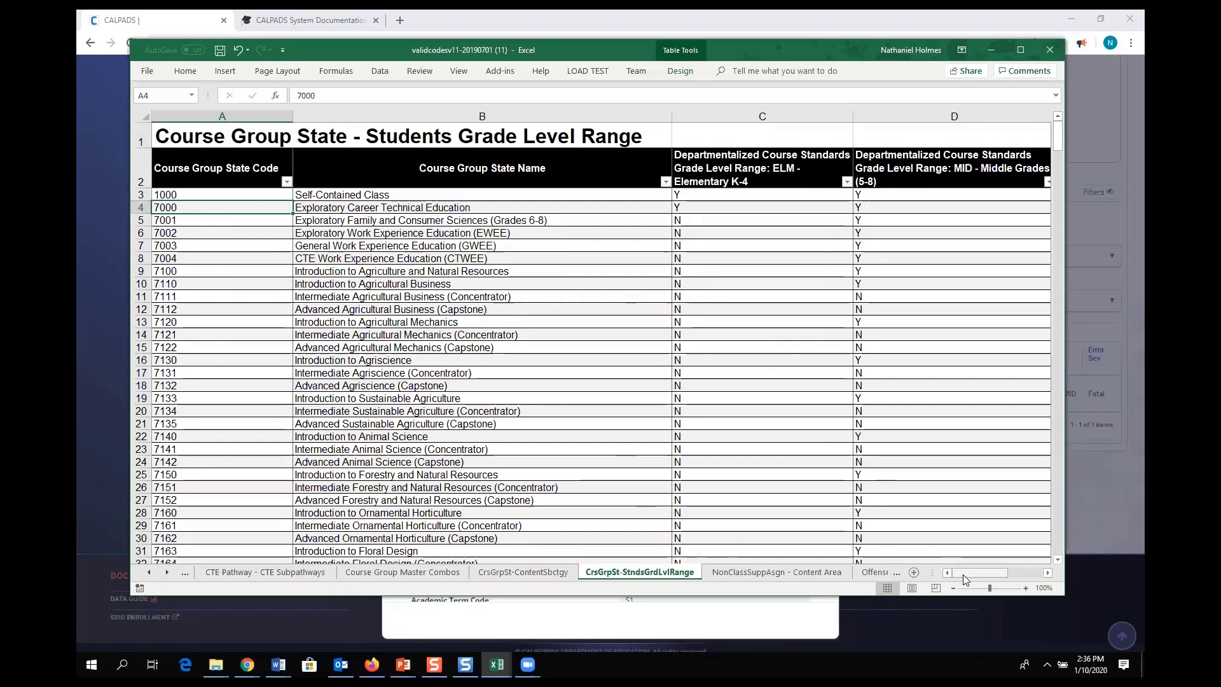
drag(963, 573, 986, 572)
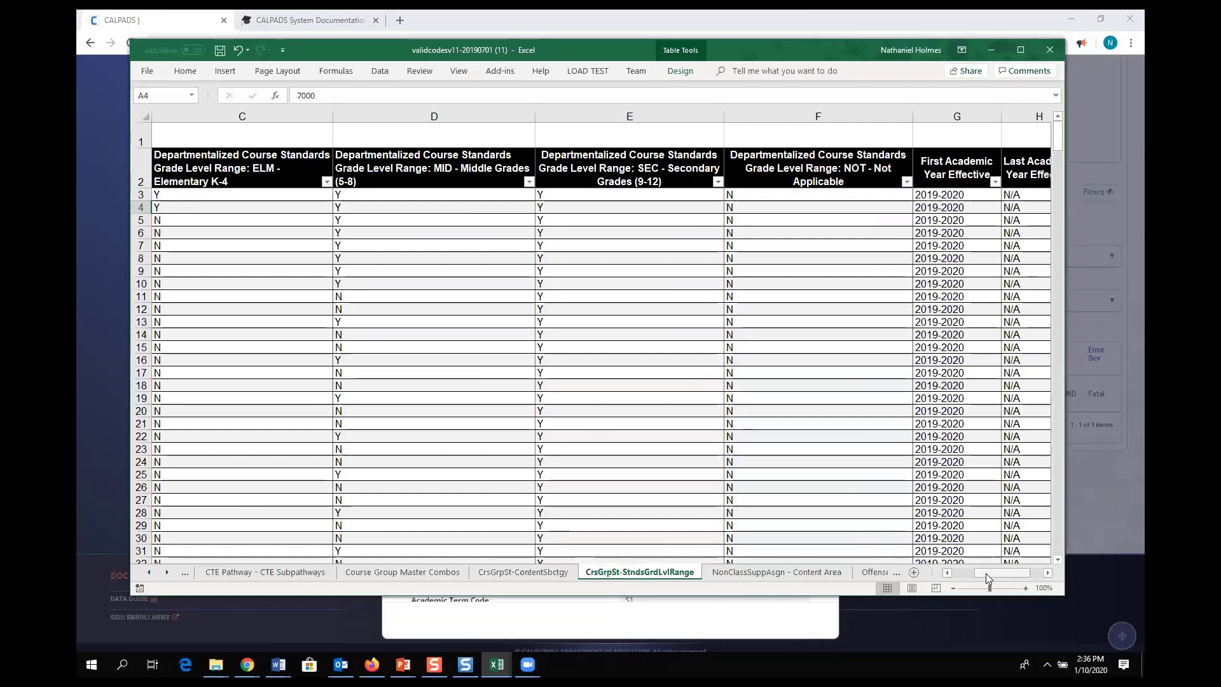
drag(989, 579, 964, 578)
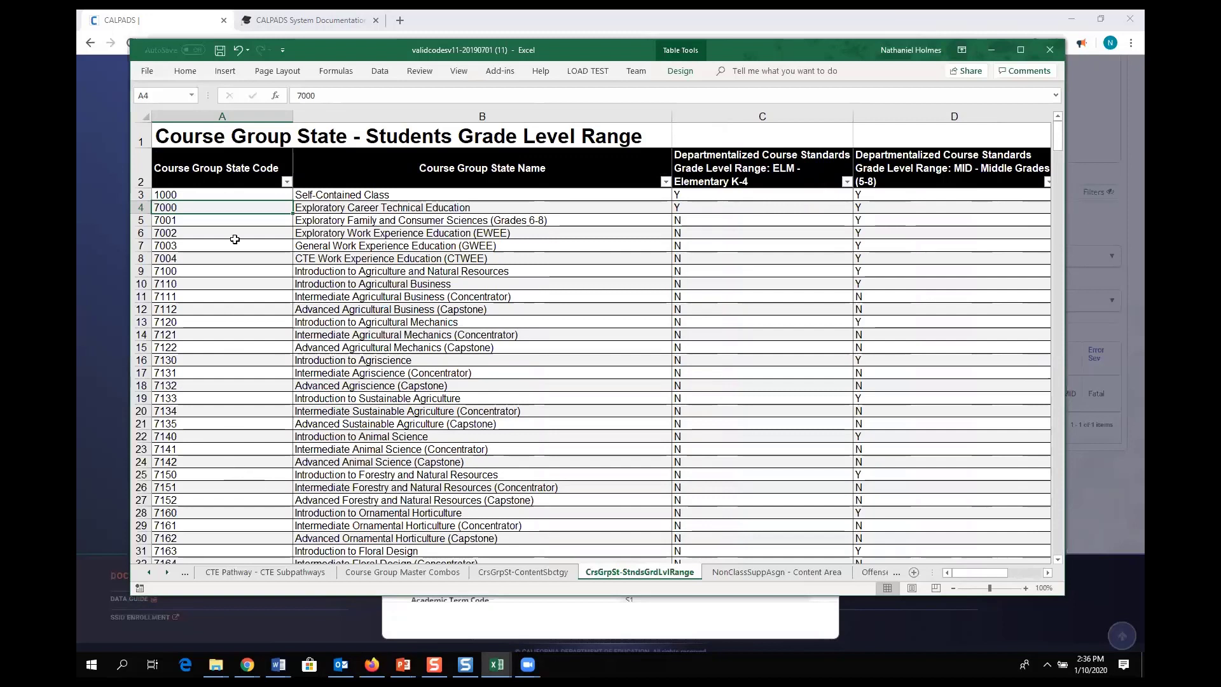
Step: Filter the Course Group State Code column to show only code 7151
click(286, 182)
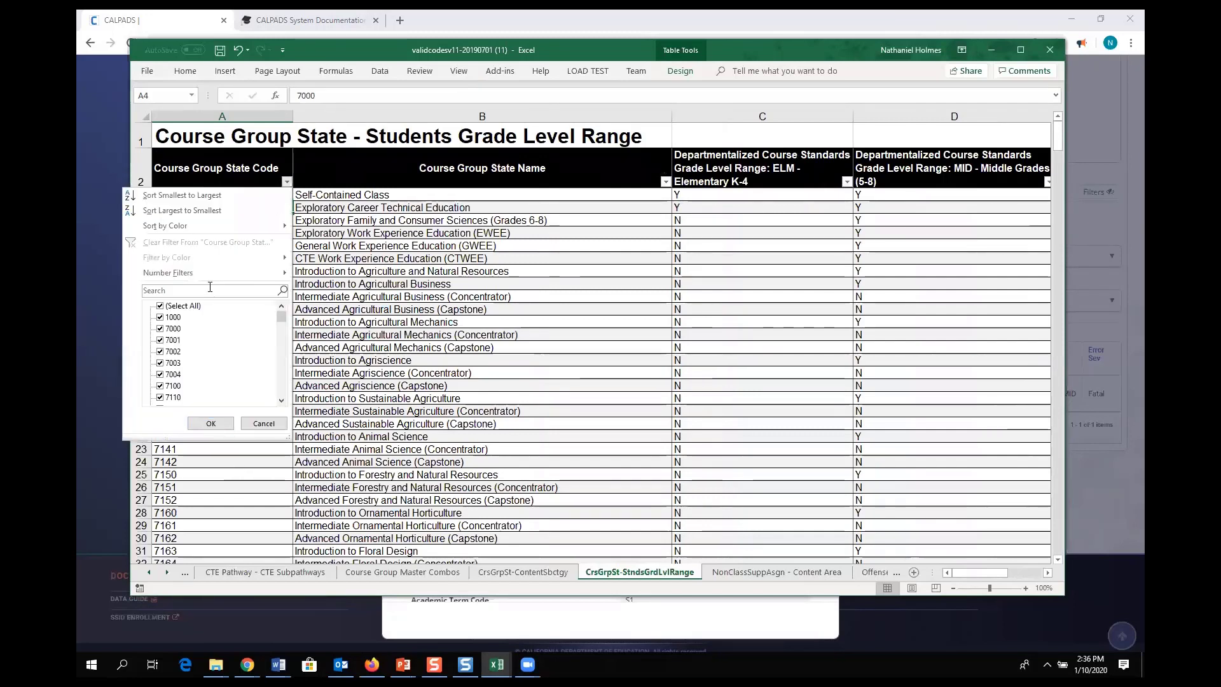
click(162, 307)
scroll(170, 362, down, 2)
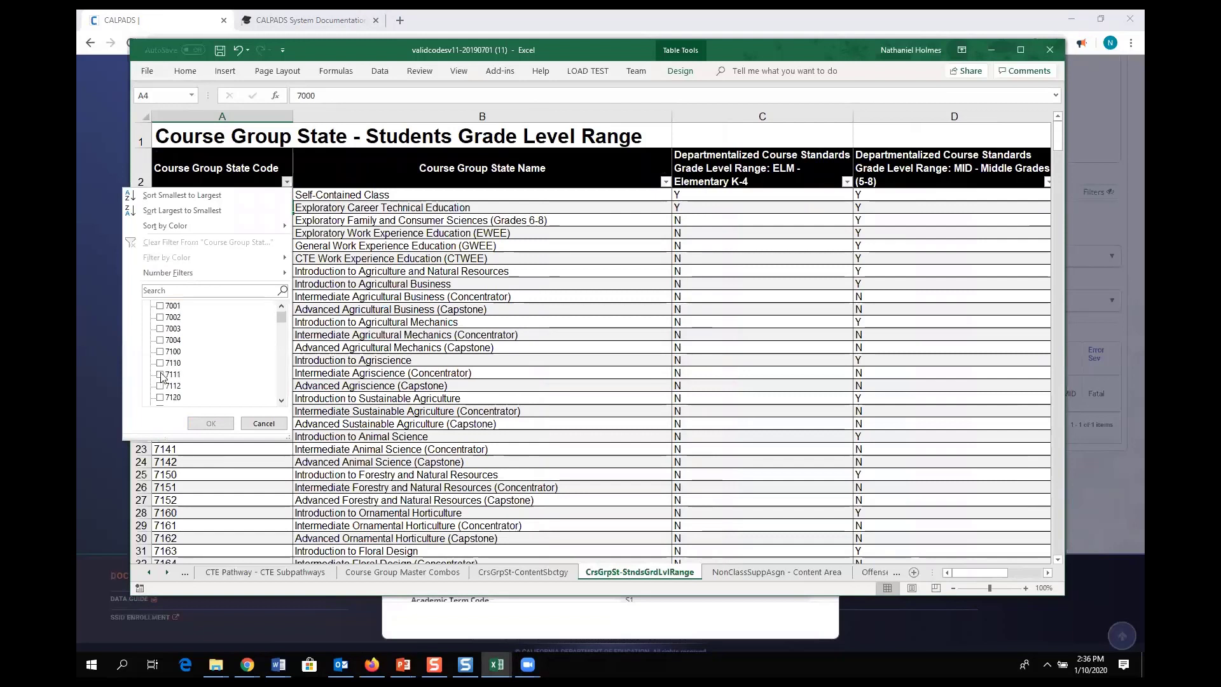
click(169, 290)
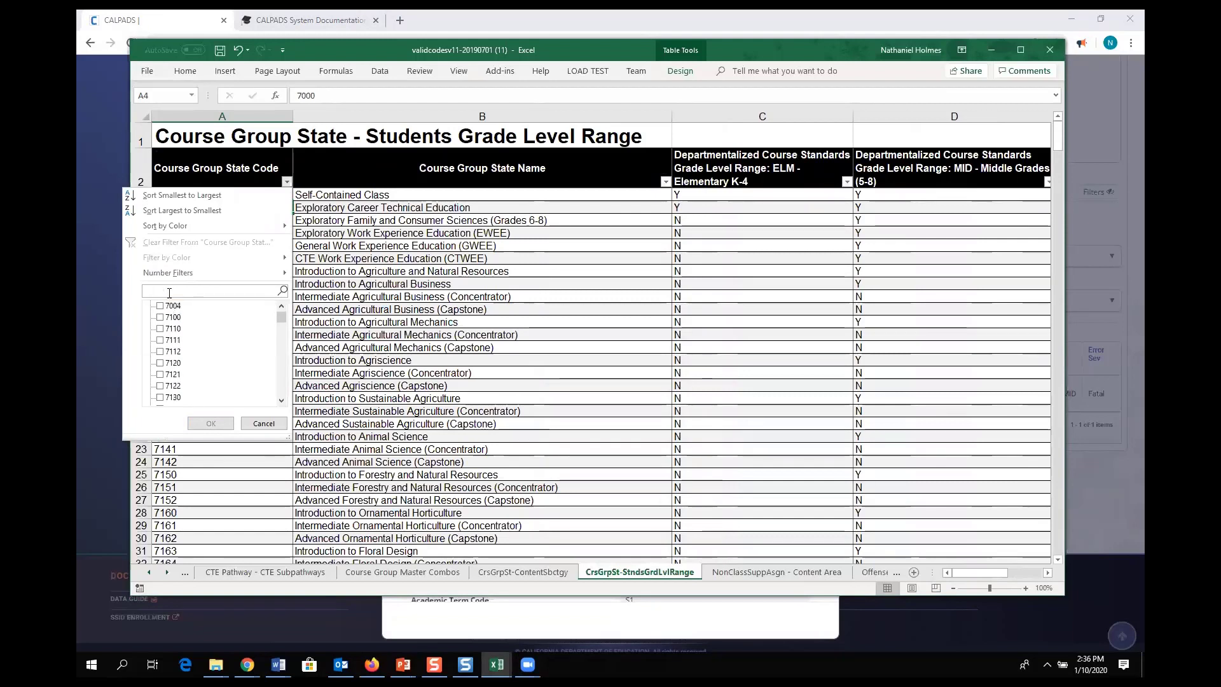
text(715)
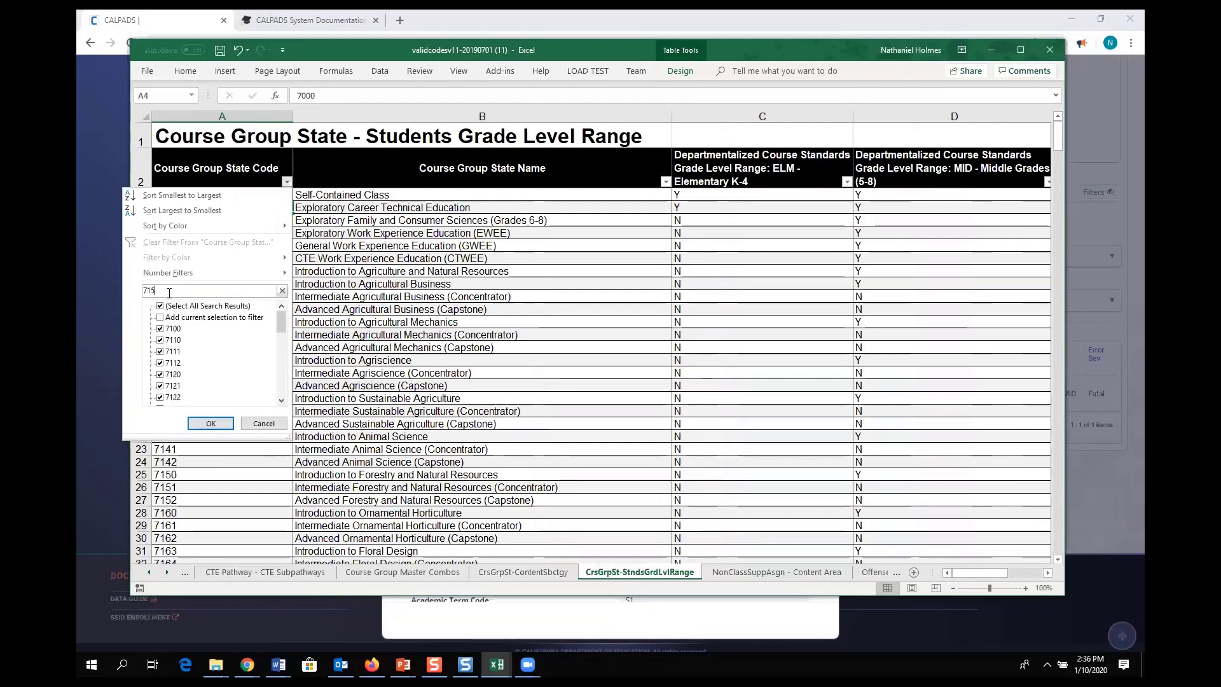
text(1)
click(206, 424)
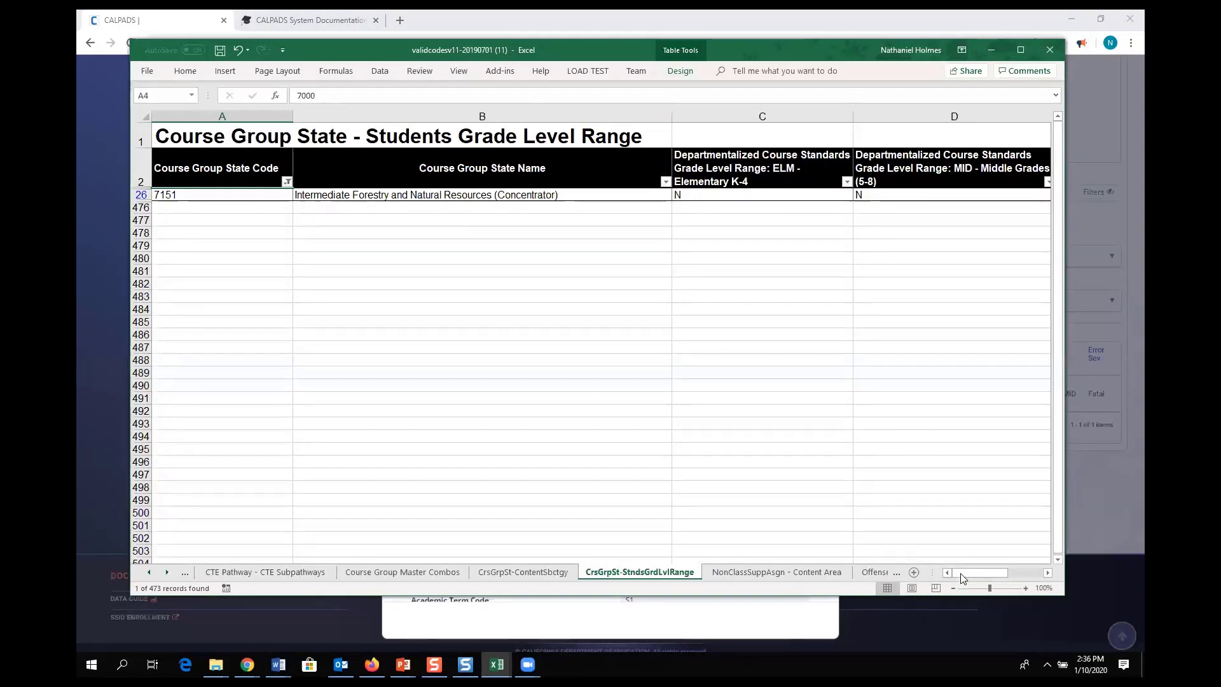
Step: Examine the grade level range columns from ELM through NOT and the effective years for course group 7151
scroll(971, 572, right, 1)
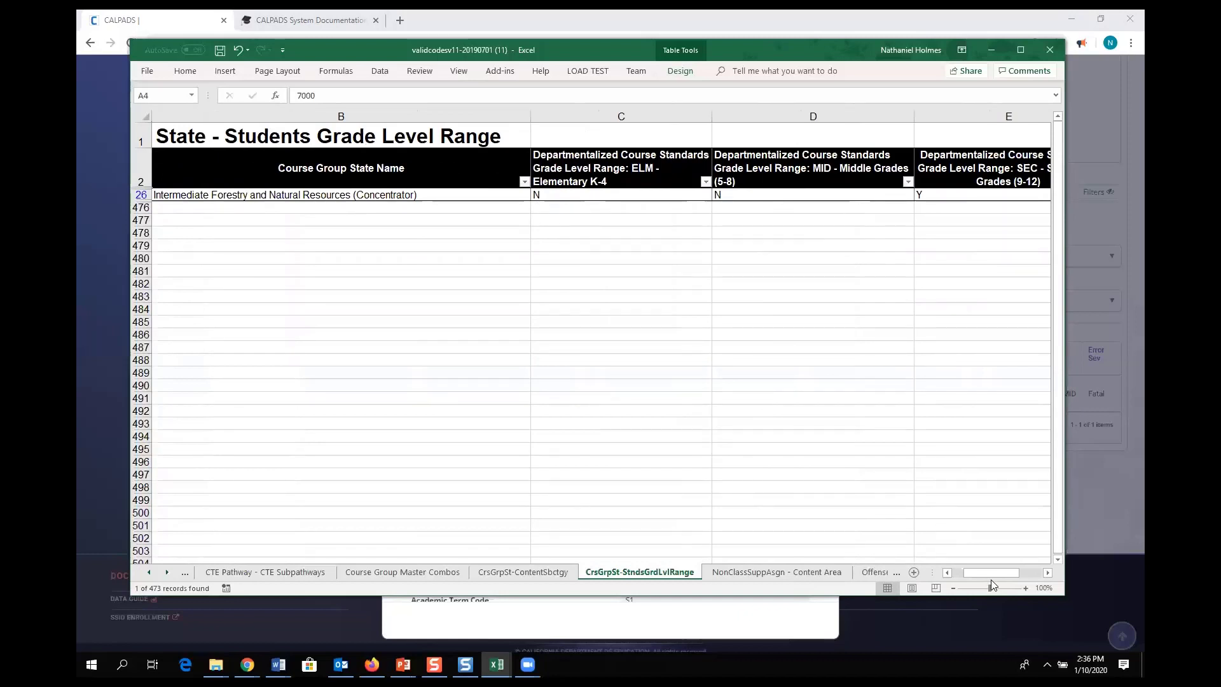
drag(995, 574, 1017, 571)
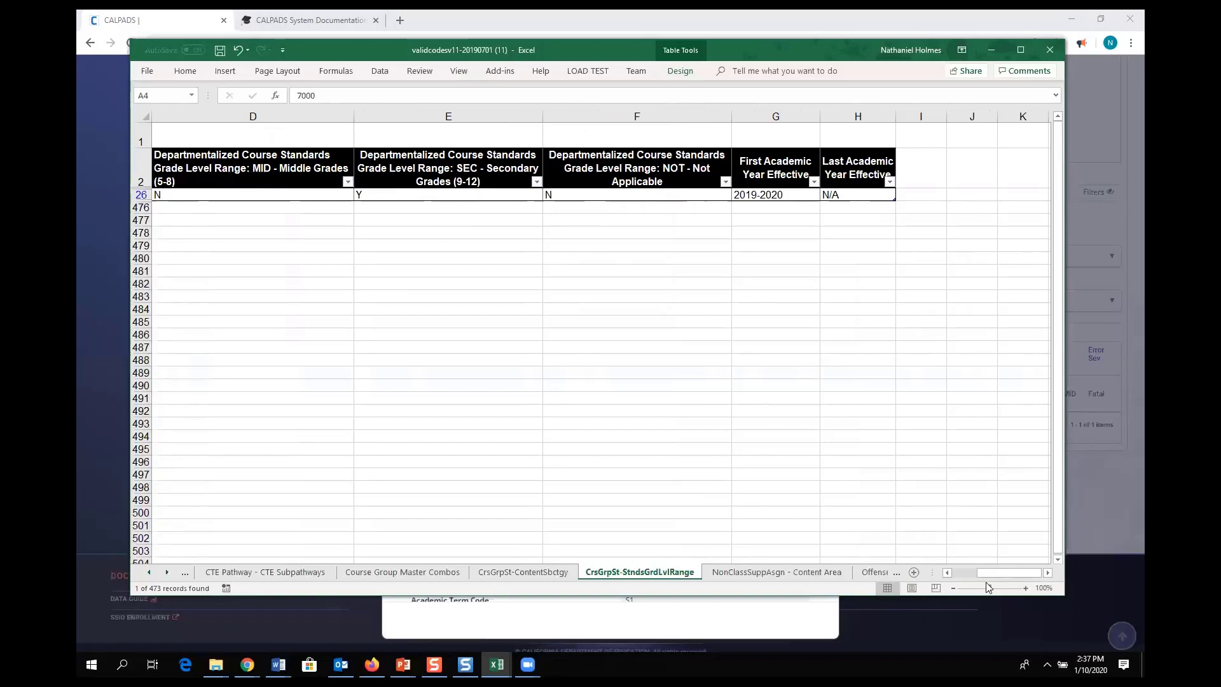
drag(991, 578, 965, 578)
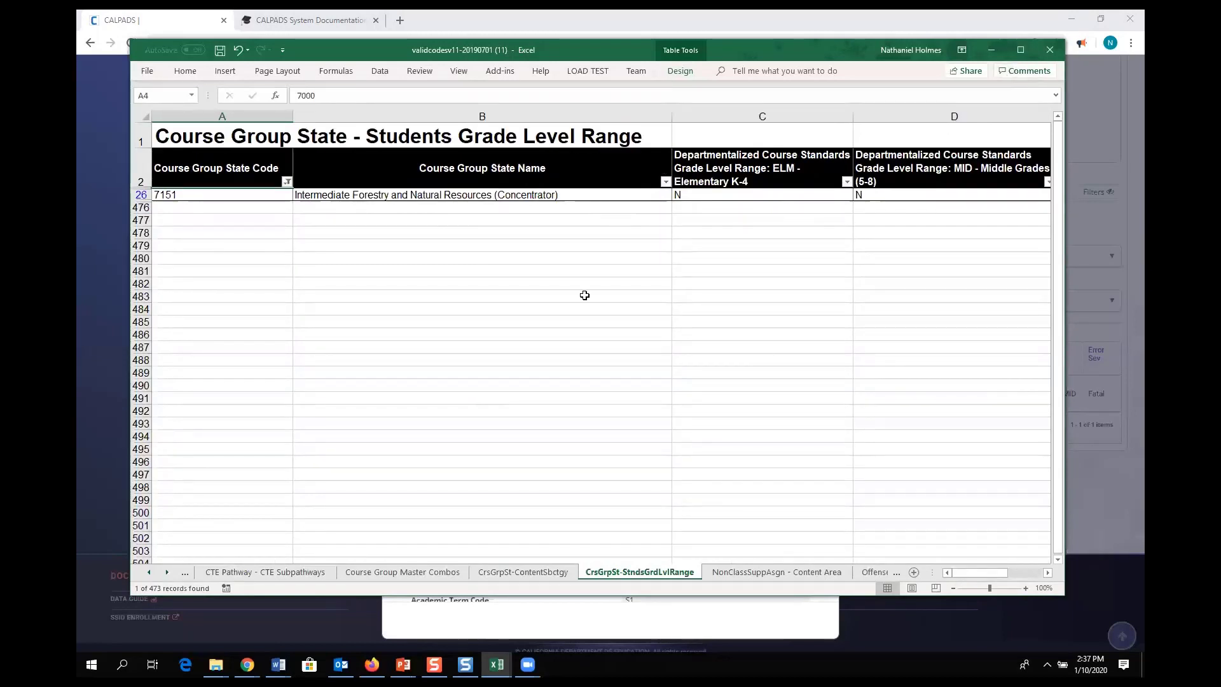
Step: Return to CALPADS, close the CRSE0468 record detail and list the CRSE0131 Missing Language of Instruction Code errors
click(994, 51)
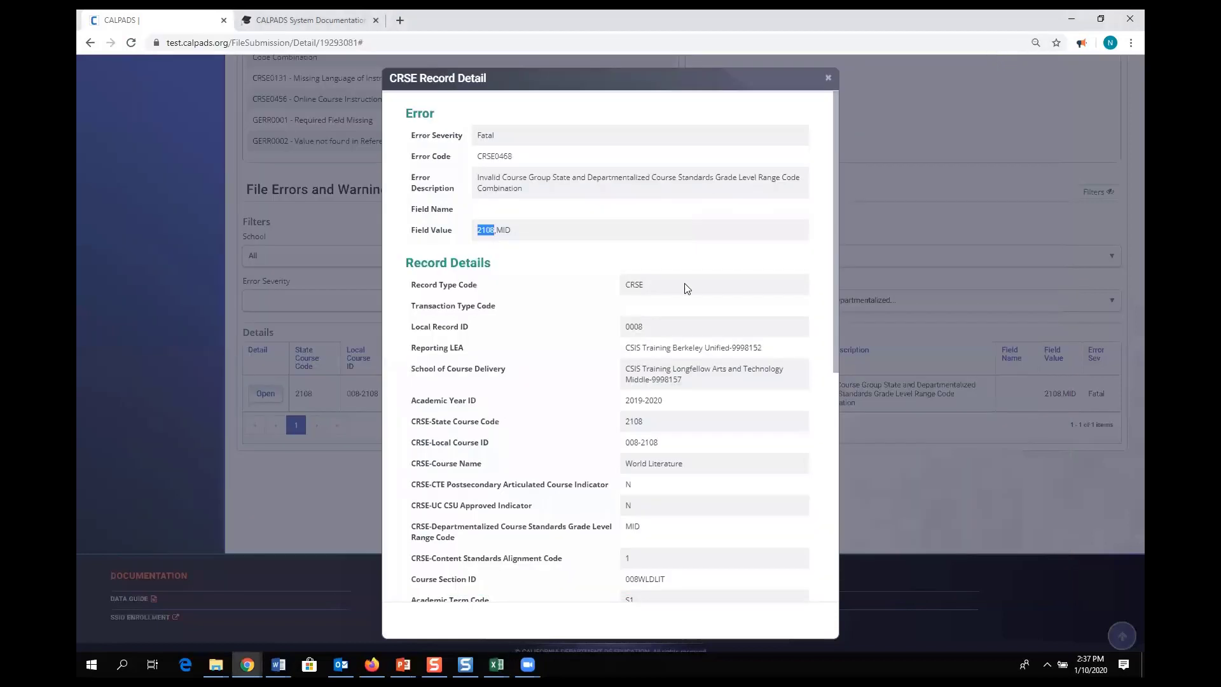
click(828, 79)
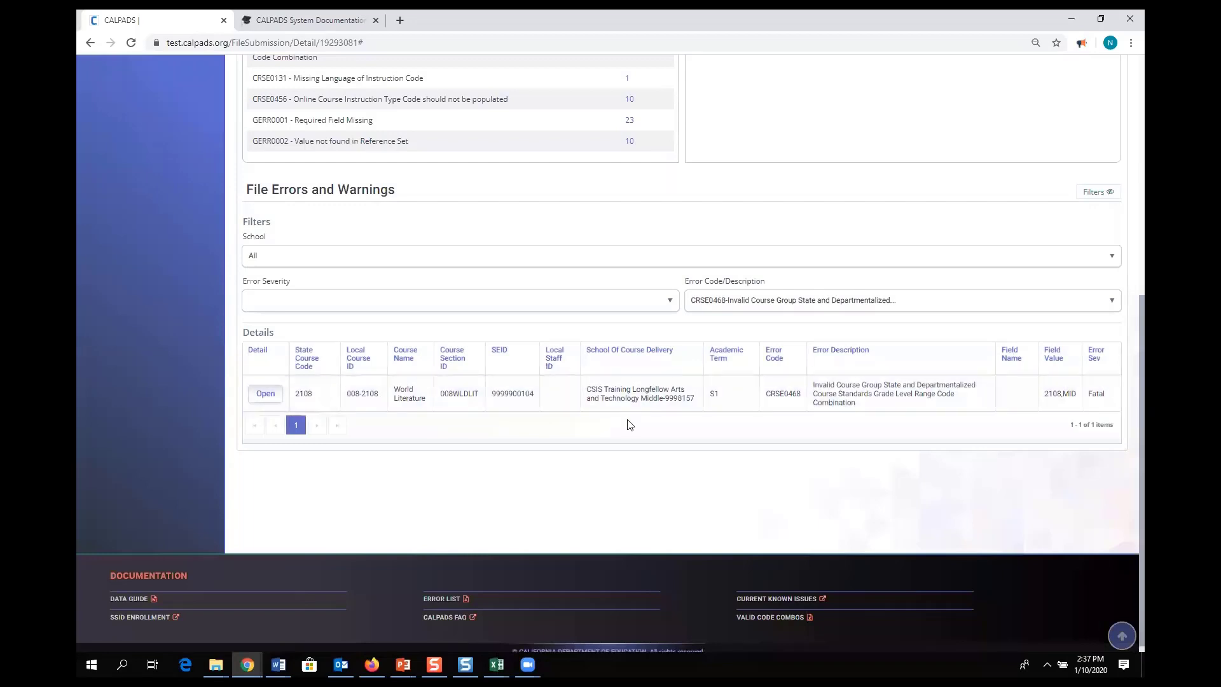
scroll(482, 436, up, 2)
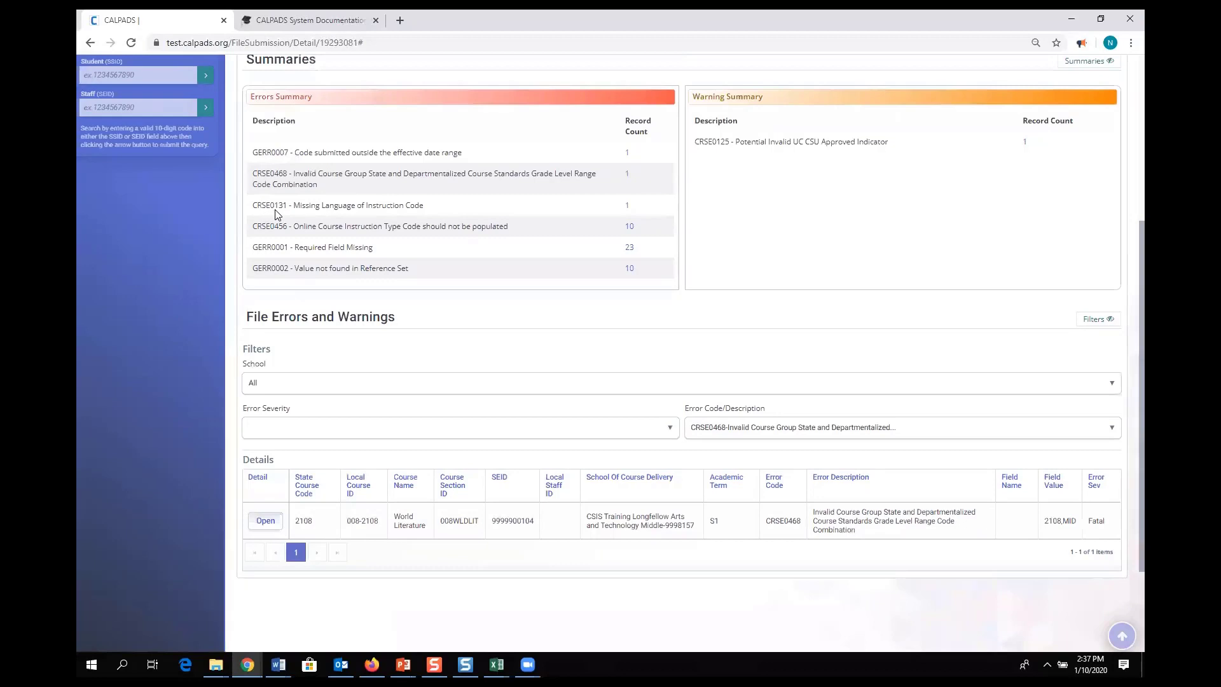
click(628, 207)
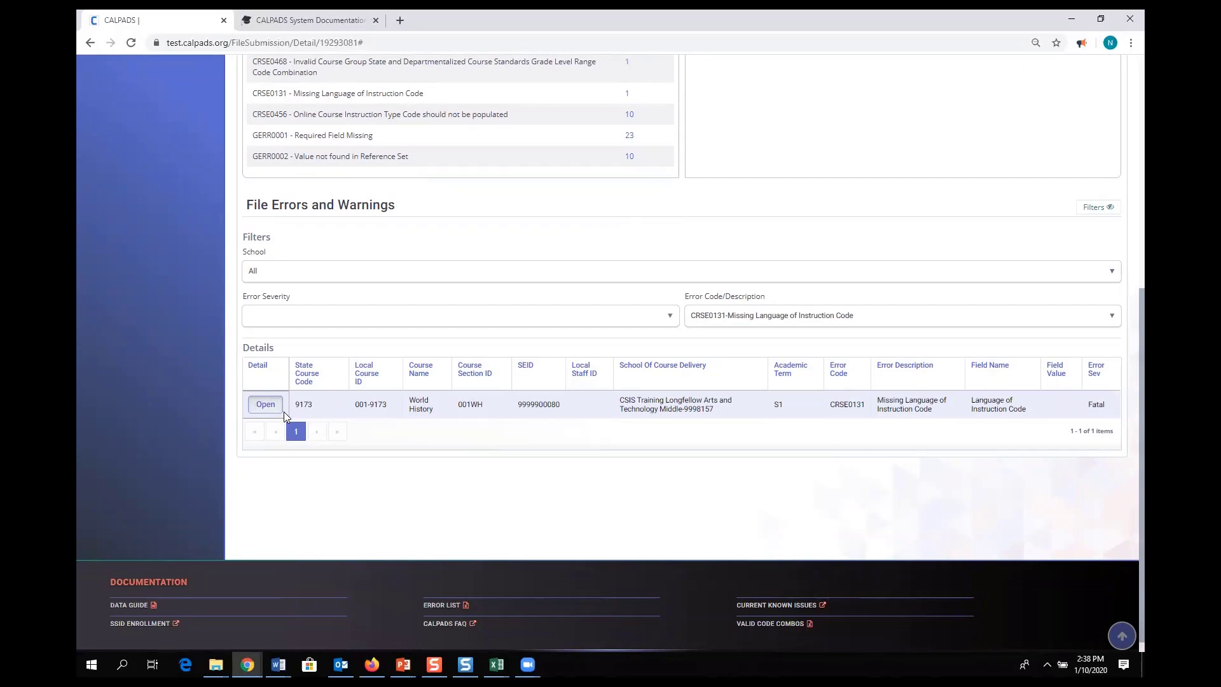
Step: Open the CRSE0131 error's record detail and examine its Education Service Code and Language of Instruction Code fields
click(265, 407)
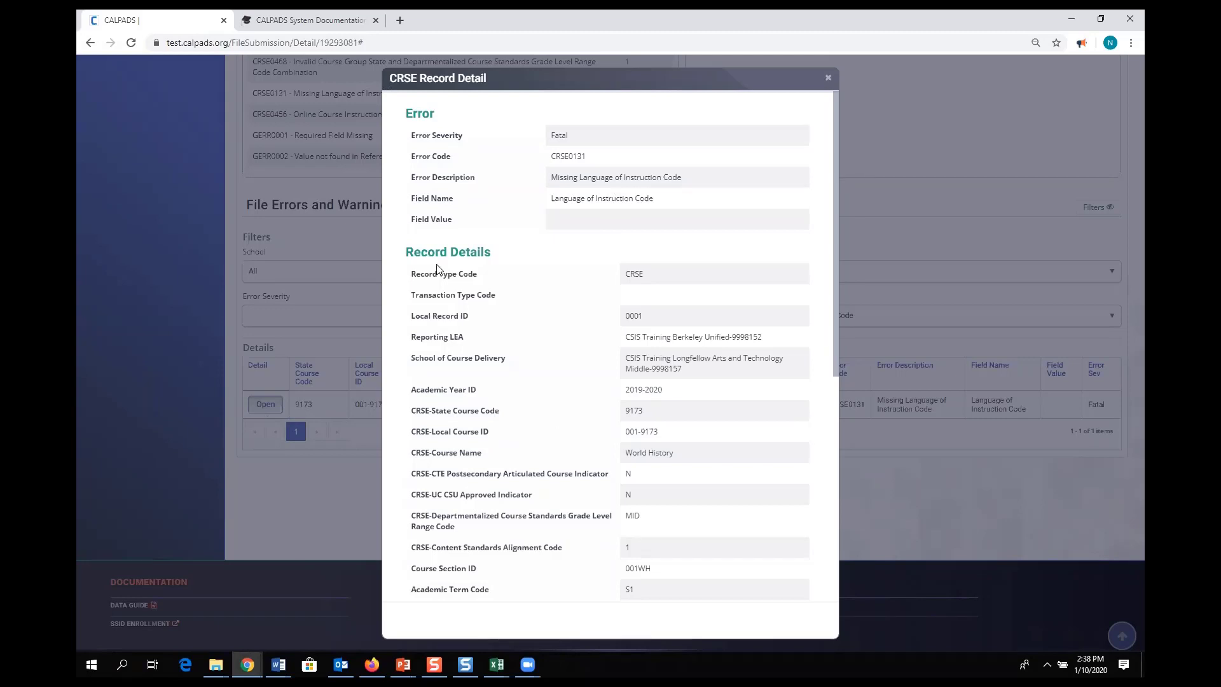
scroll(436, 270, down, 5)
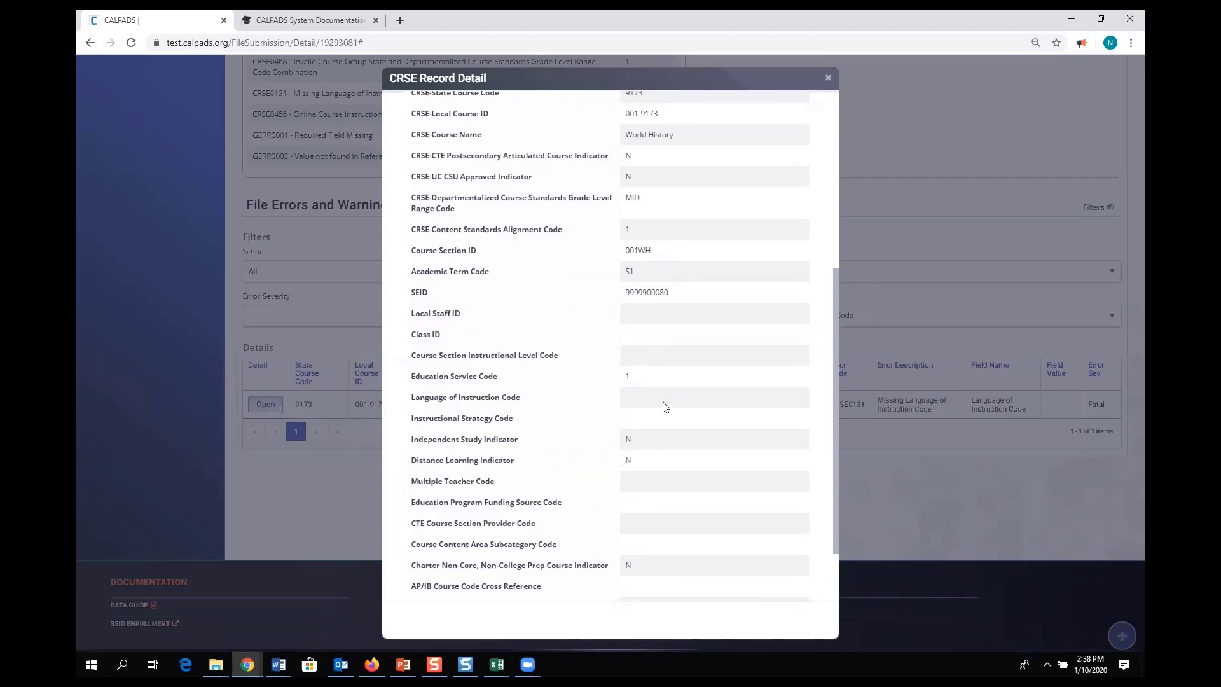
scroll(663, 407, up, 2)
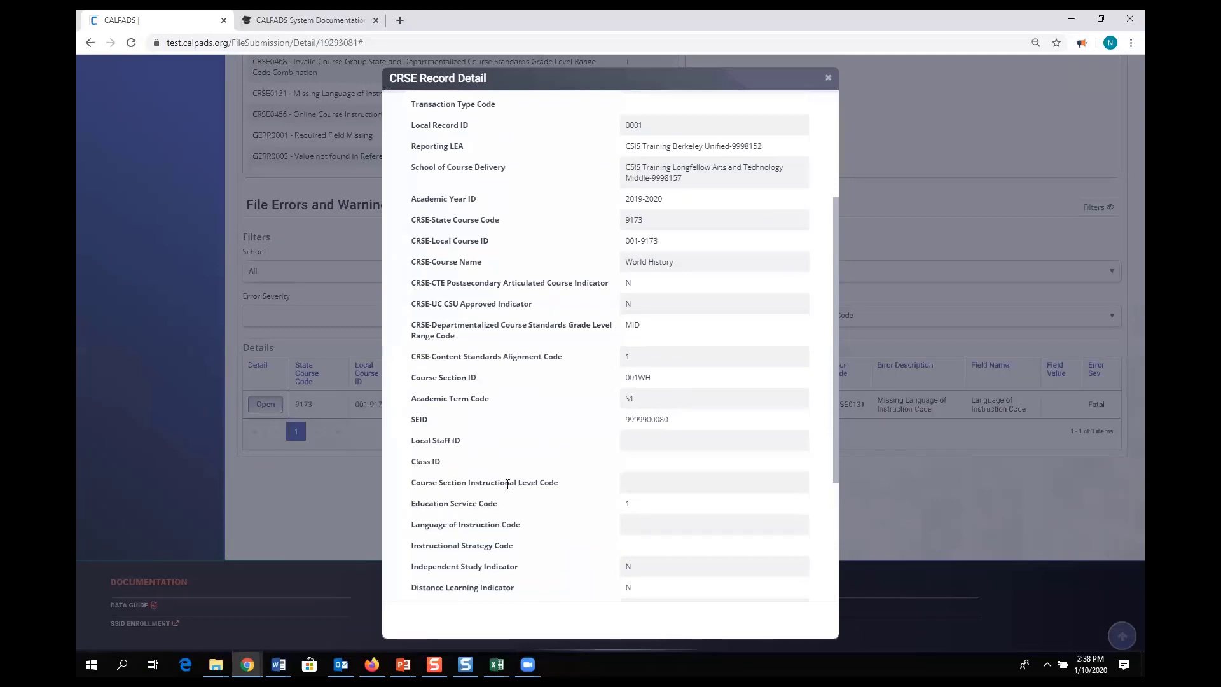
Step: Switch to the CALPADS Error List workbook and filter the Error # column to CRSE0131
mouse_move(497, 664)
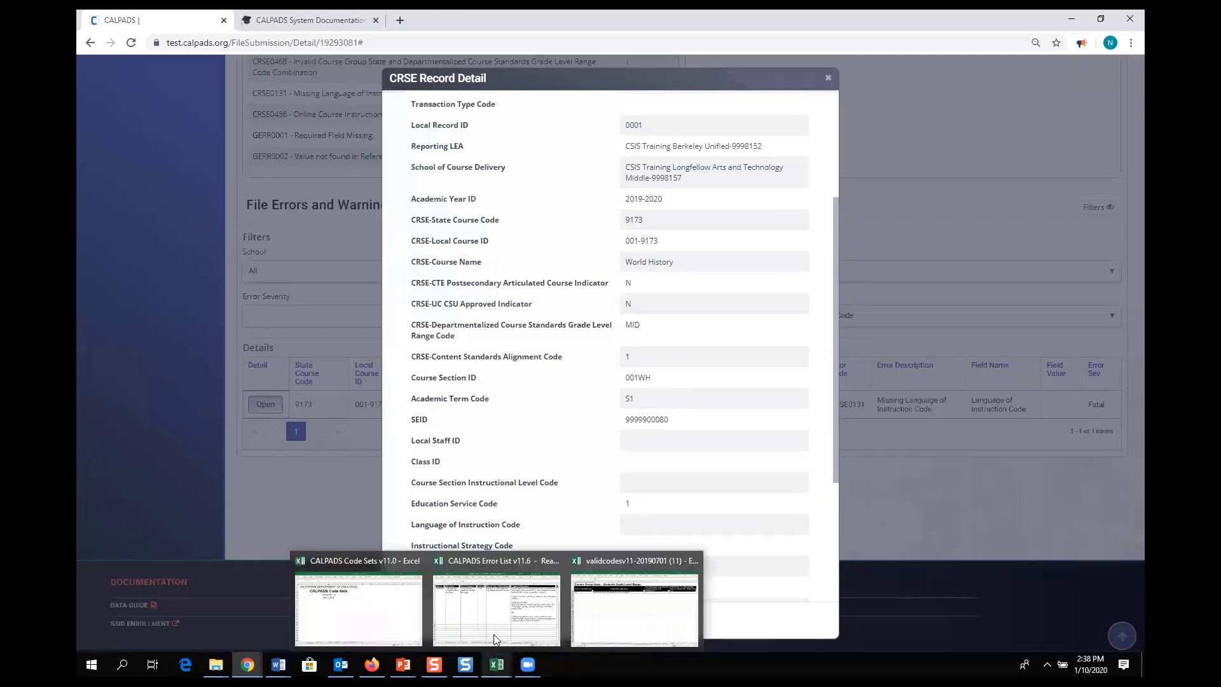
click(490, 620)
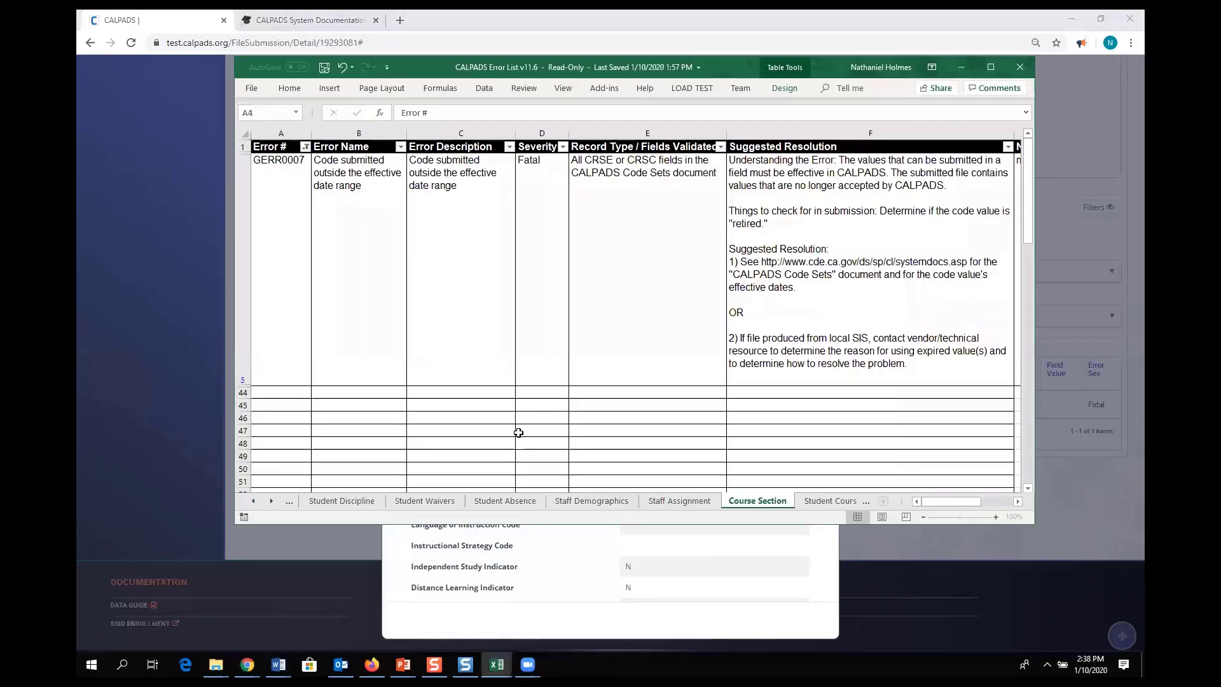
click(305, 147)
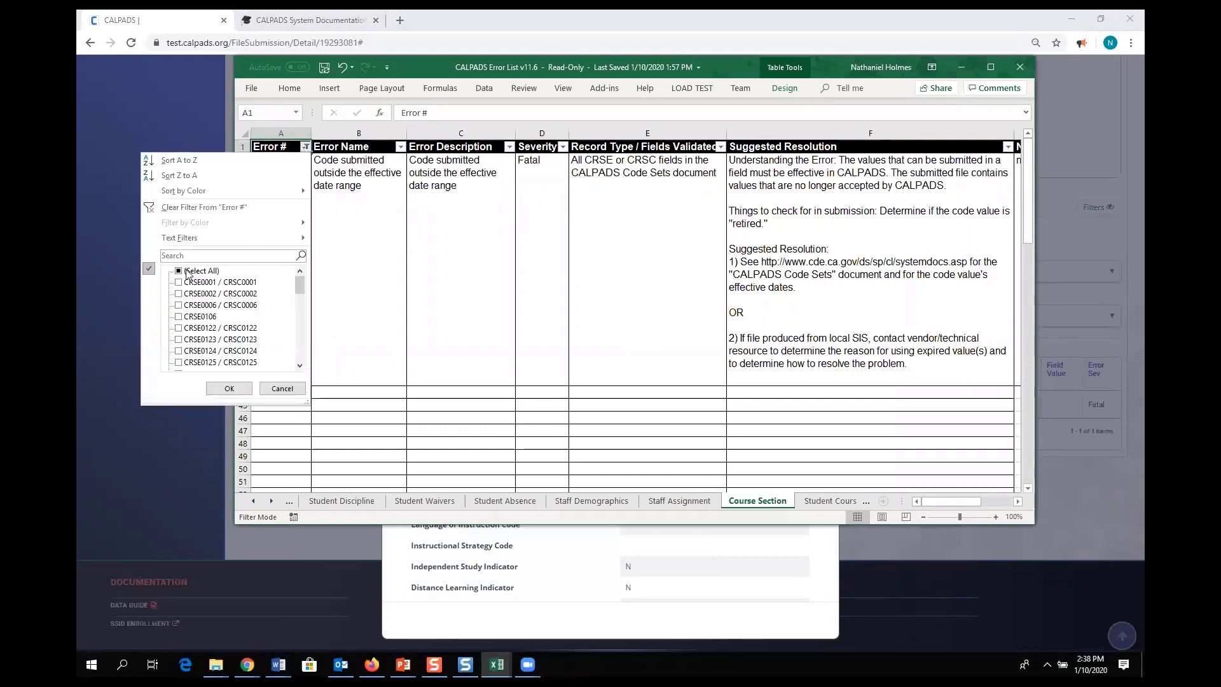
text(C)
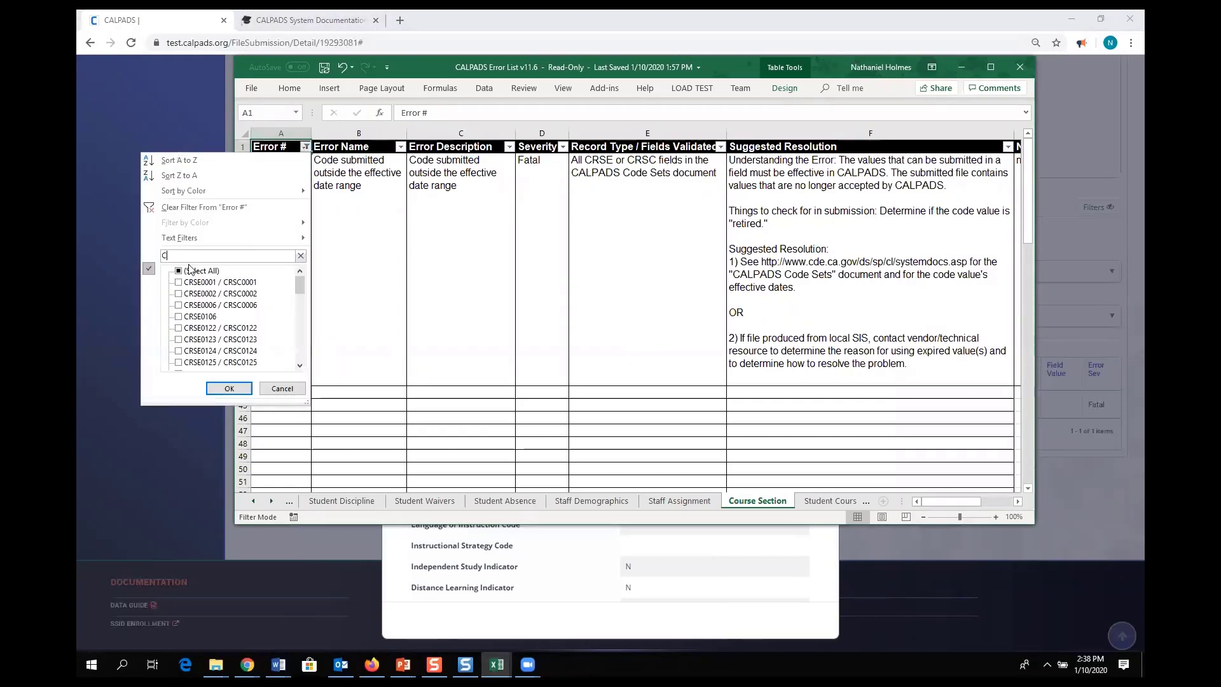
text(RSE01)
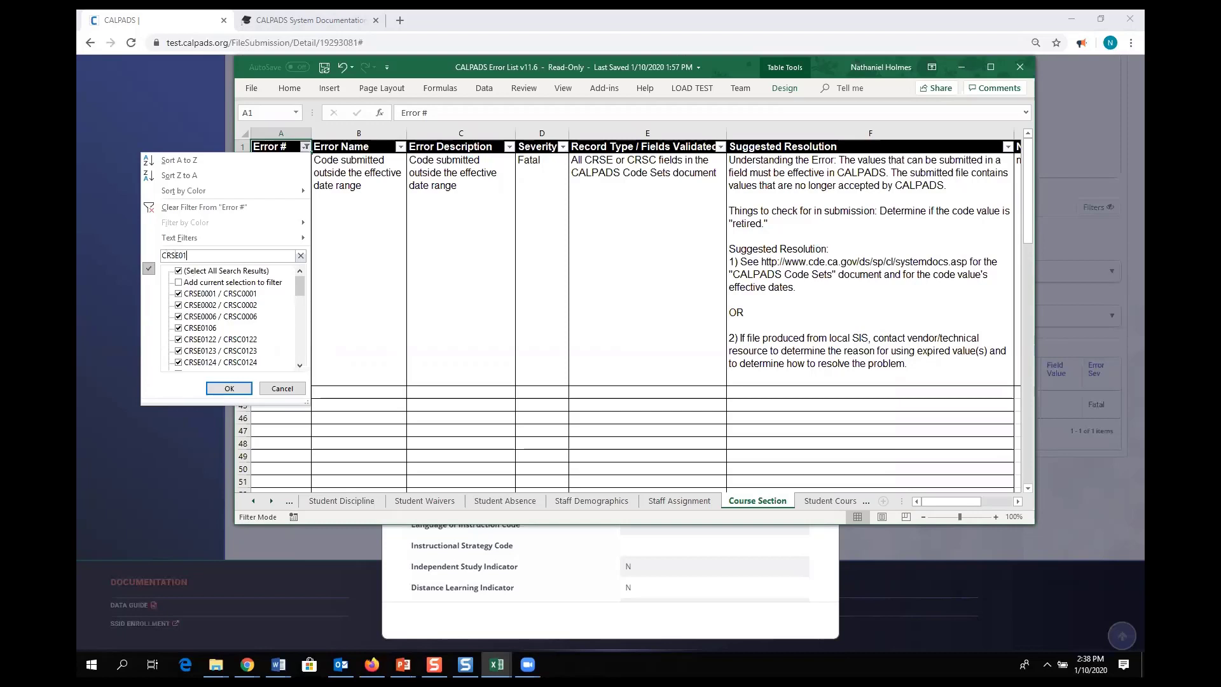
text(31)
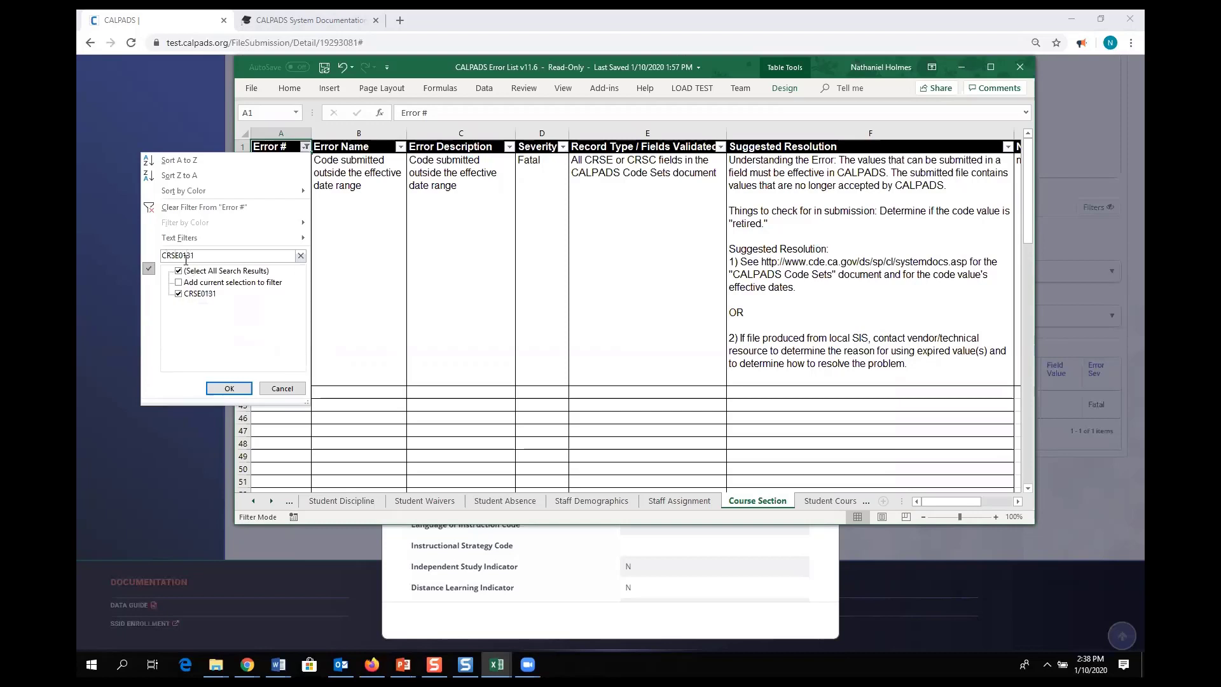
click(229, 388)
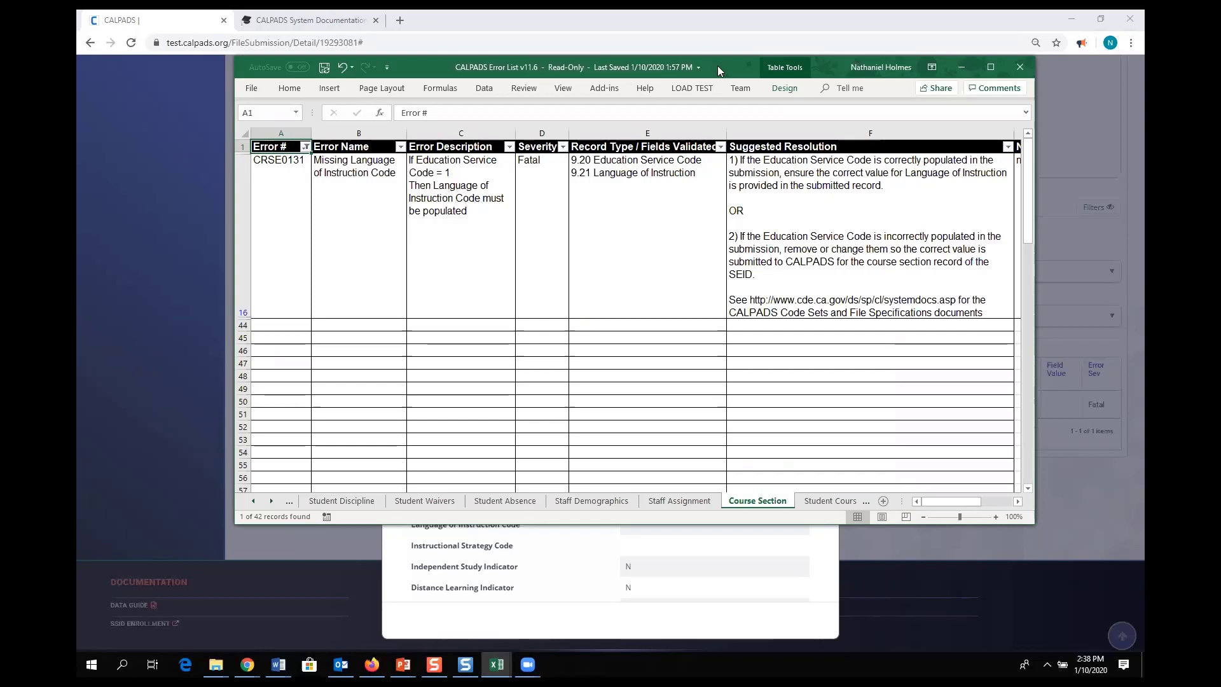
Step: Compare the CALPADS record with the CRSE0131 error description and Suggested Resolution, ending back in CALPADS
key(alt+Tab)
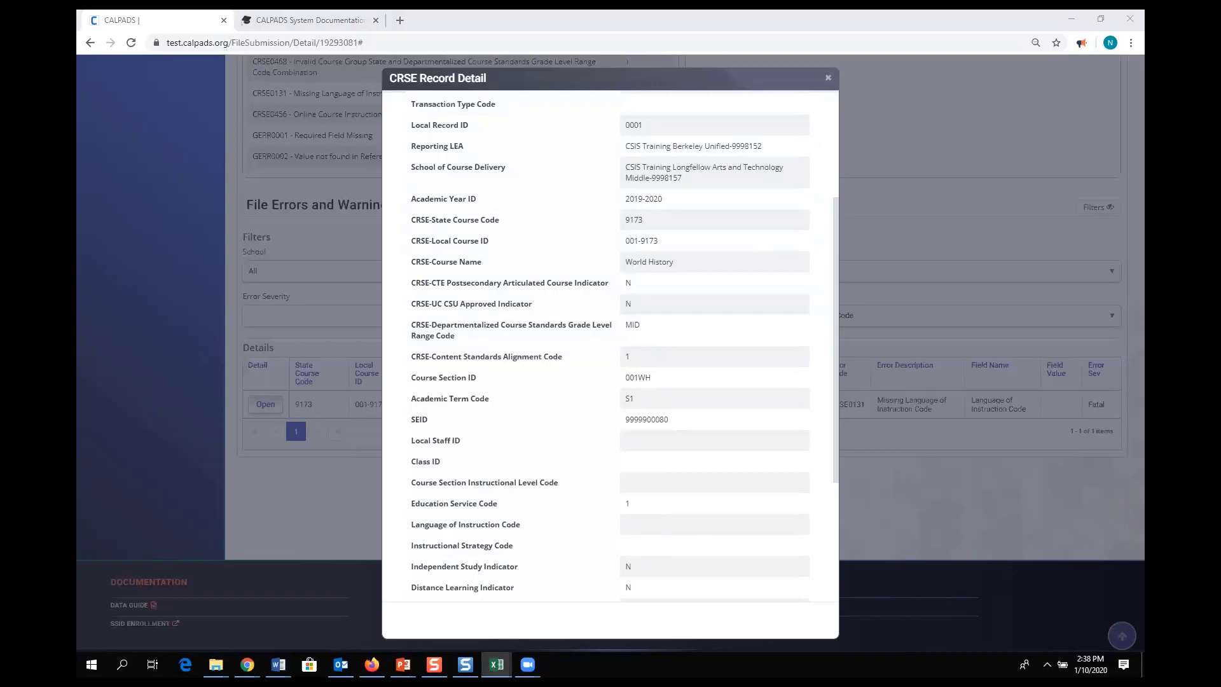
key(alt+Tab)
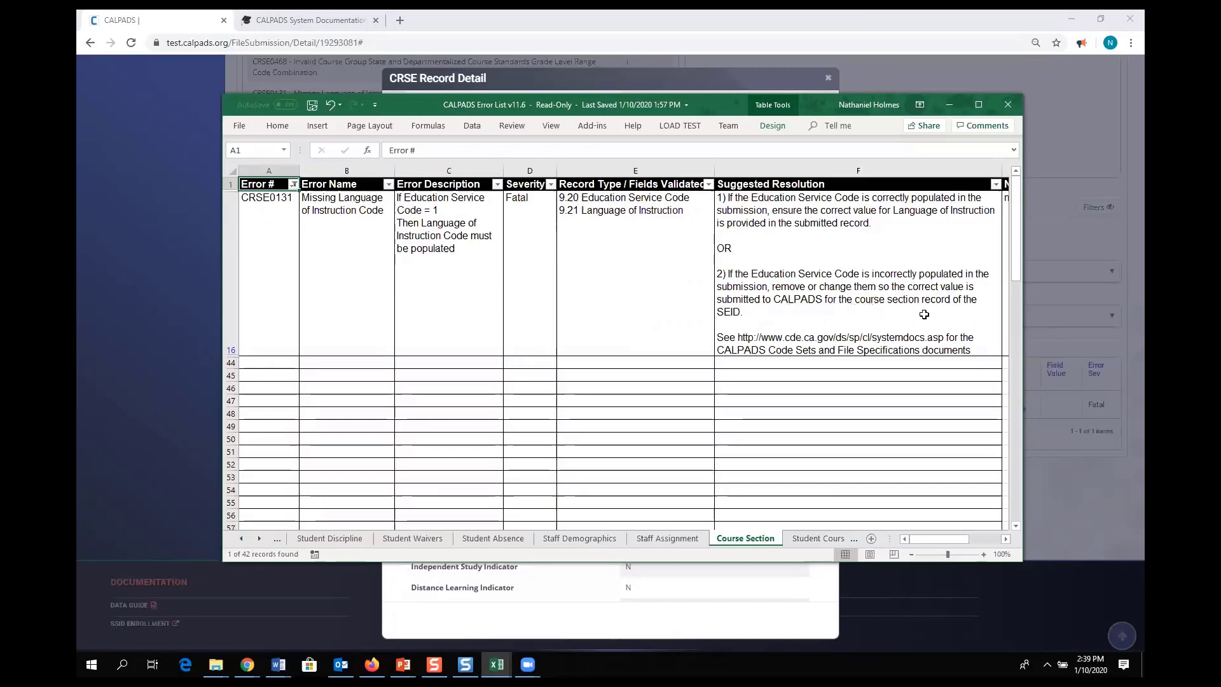
click(763, 318)
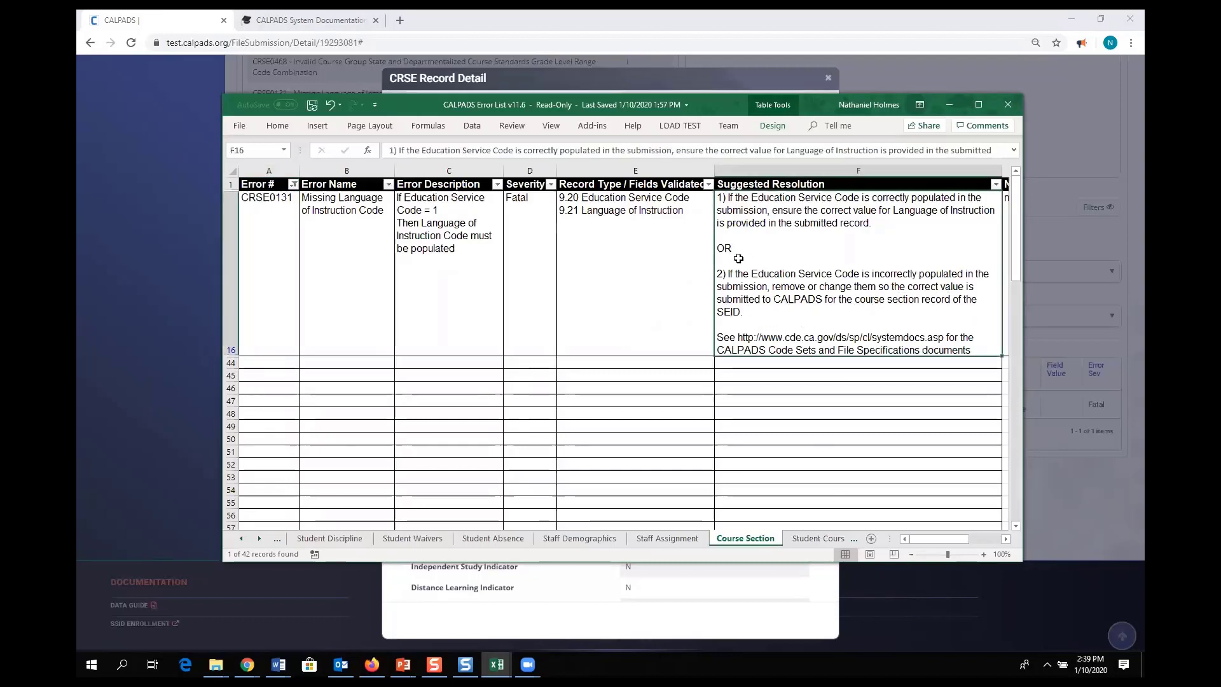
click(955, 101)
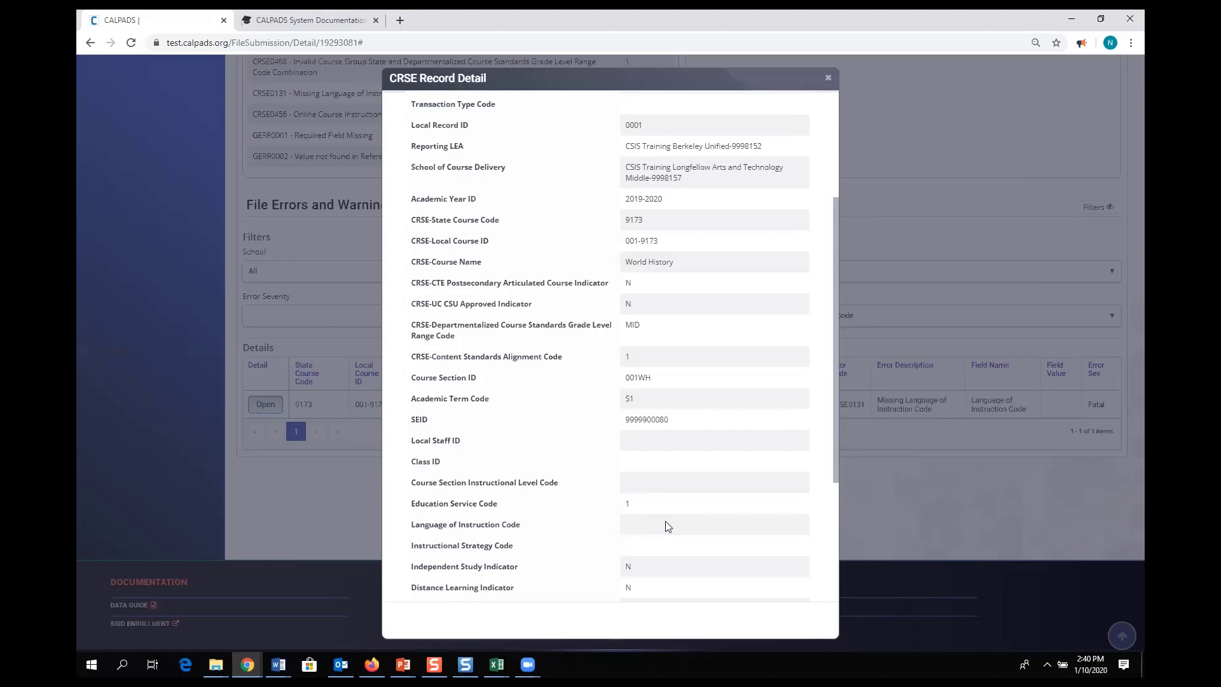
Step: Close the CRSE0131 record detail and list the CRSE0456 Online Course Instruction Type Code errors
scroll(760, 346, up, 2)
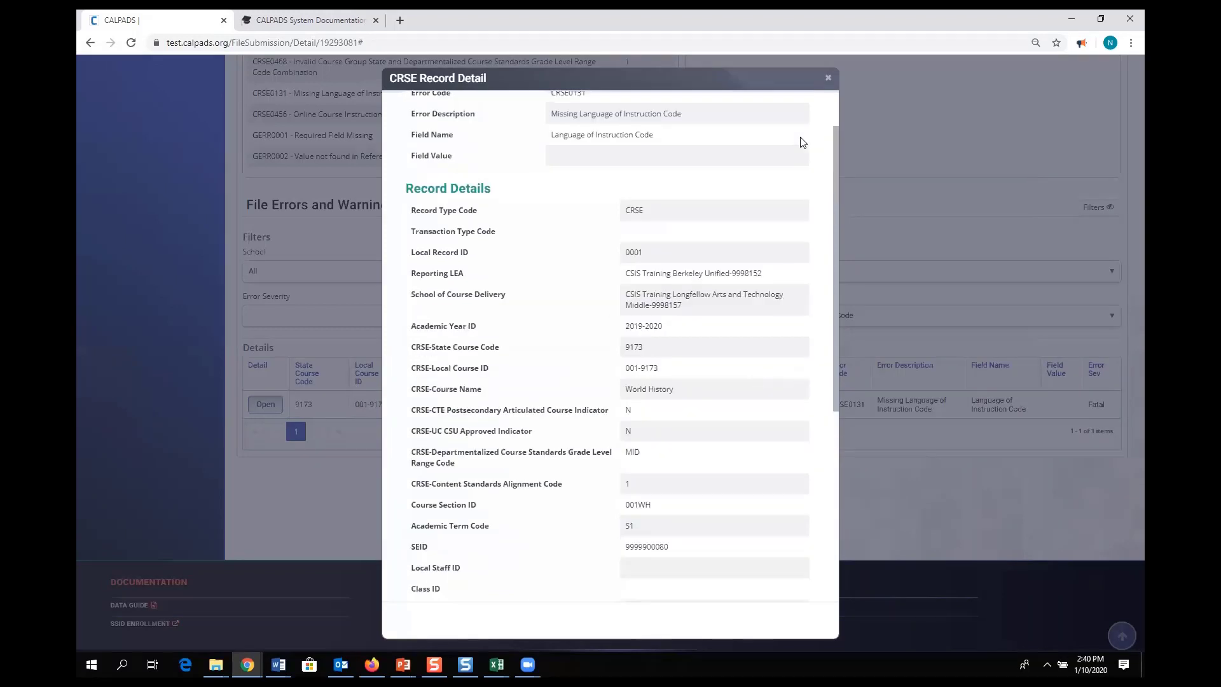
click(821, 79)
scroll(564, 227, up, 1)
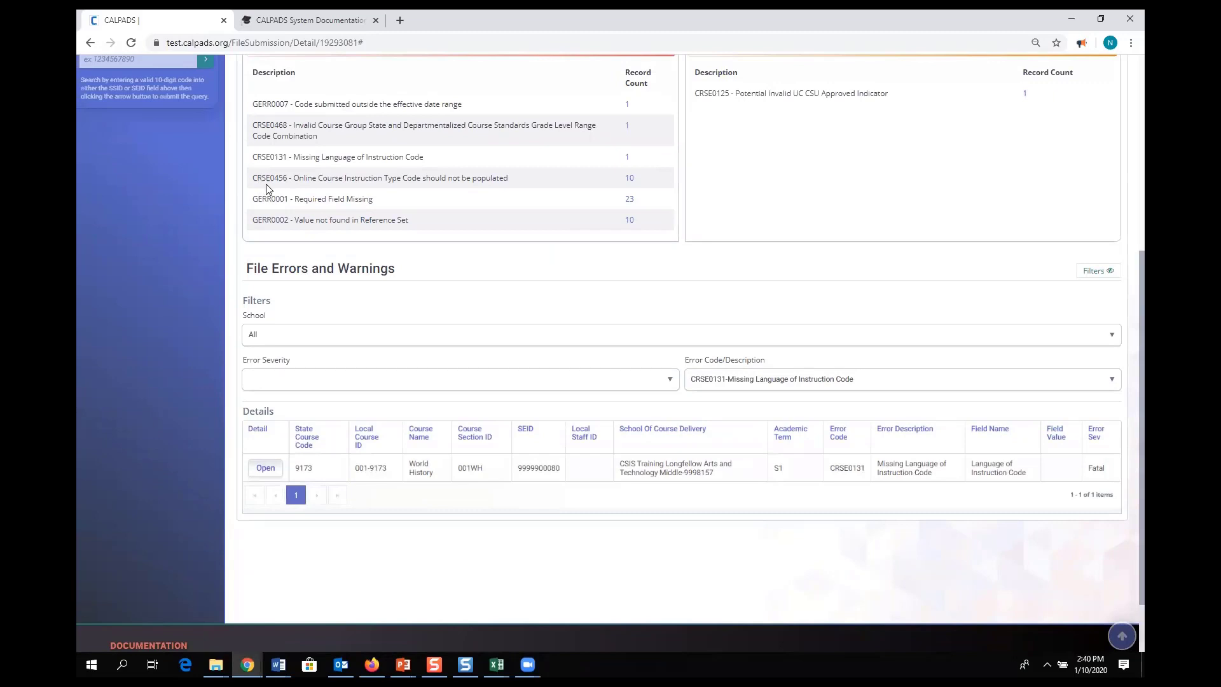
click(629, 179)
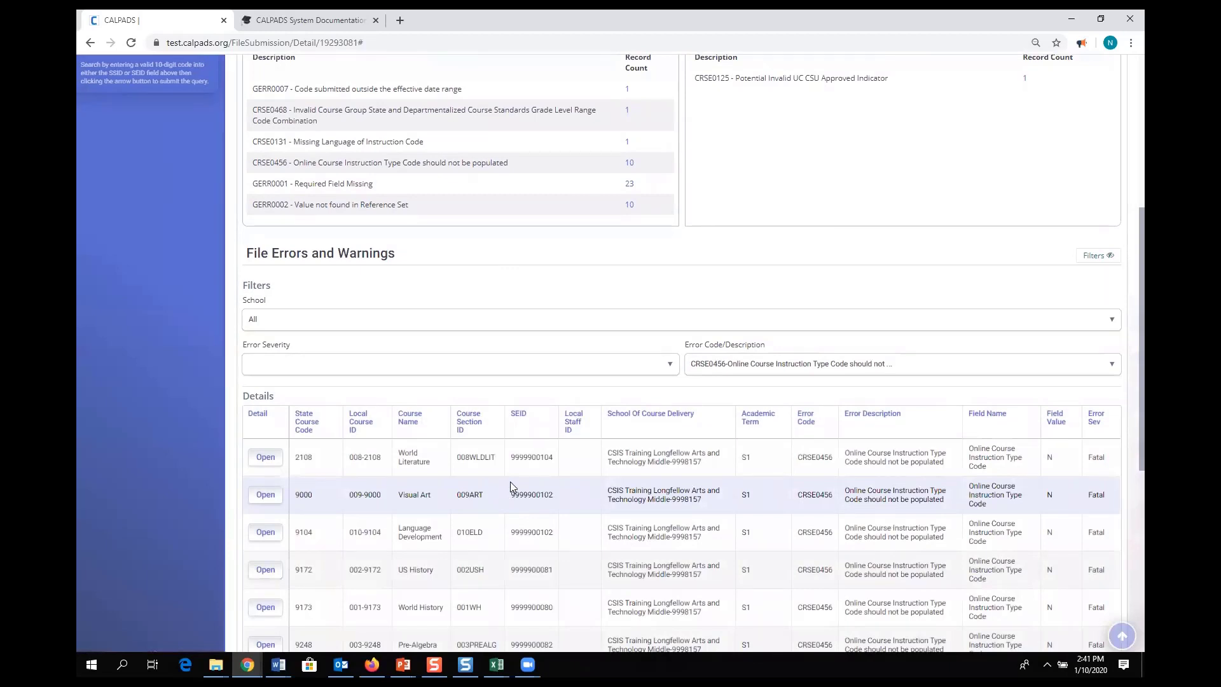
Step: Review the CRSE0456 error list and open the record detail for World Literature, local course 008-2108
scroll(510, 487, down, 2)
scroll(510, 487, down, 1)
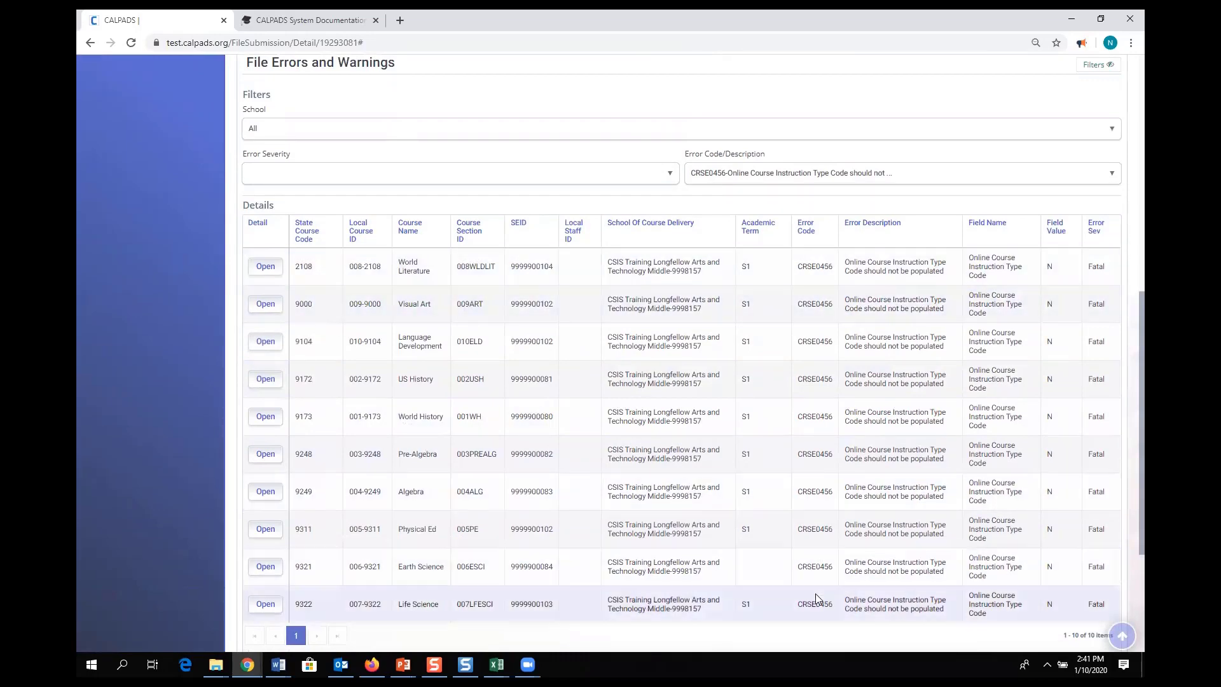
click(264, 268)
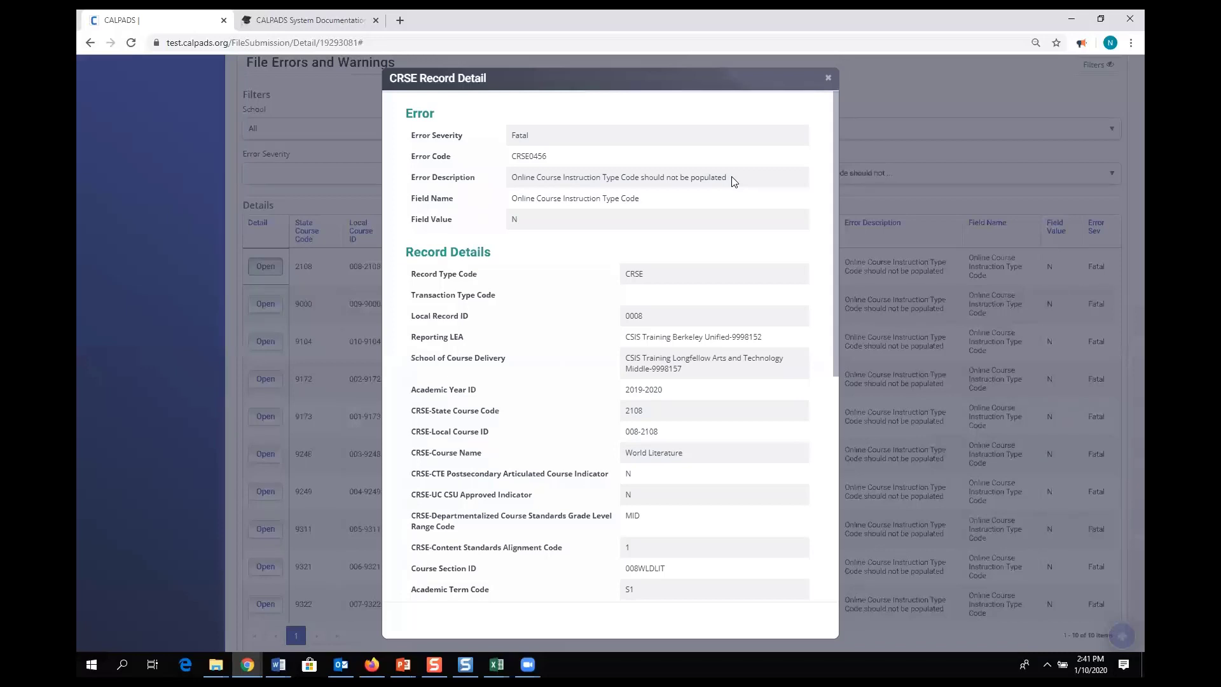
click(497, 665)
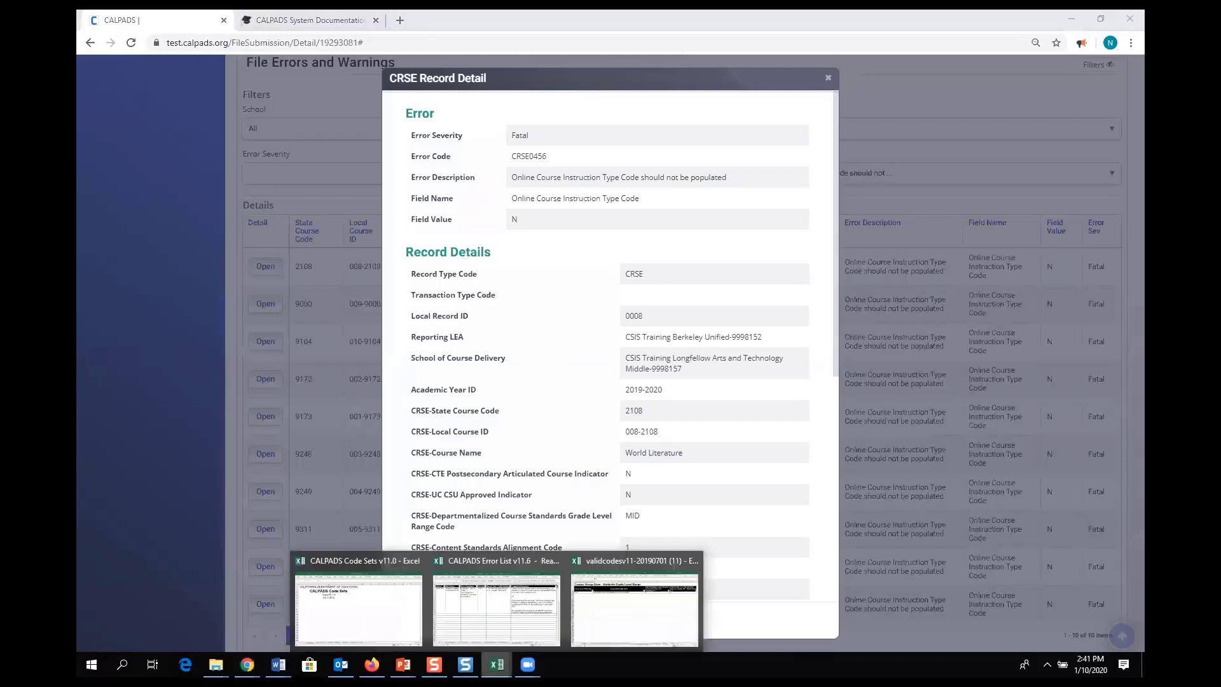
click(605, 616)
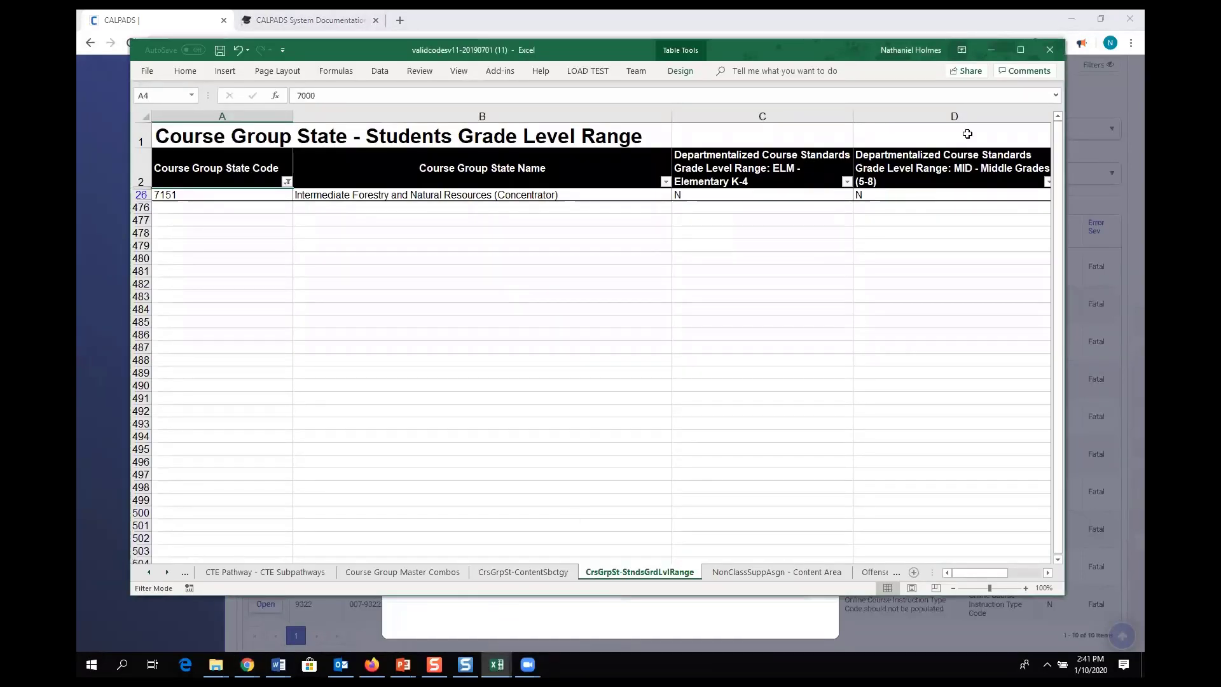
click(991, 51)
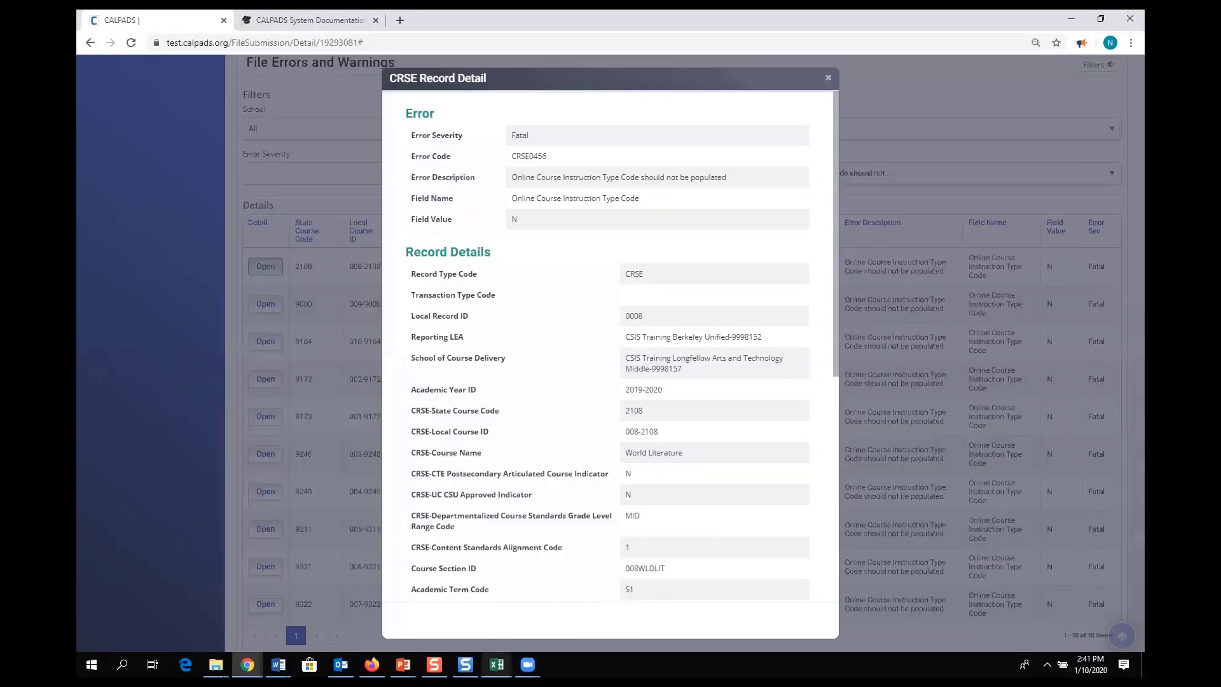
Step: Switch to the CALPADS Error List workbook and filter the Error # column of the Course Section sheet to CRSE0456
mouse_move(497, 665)
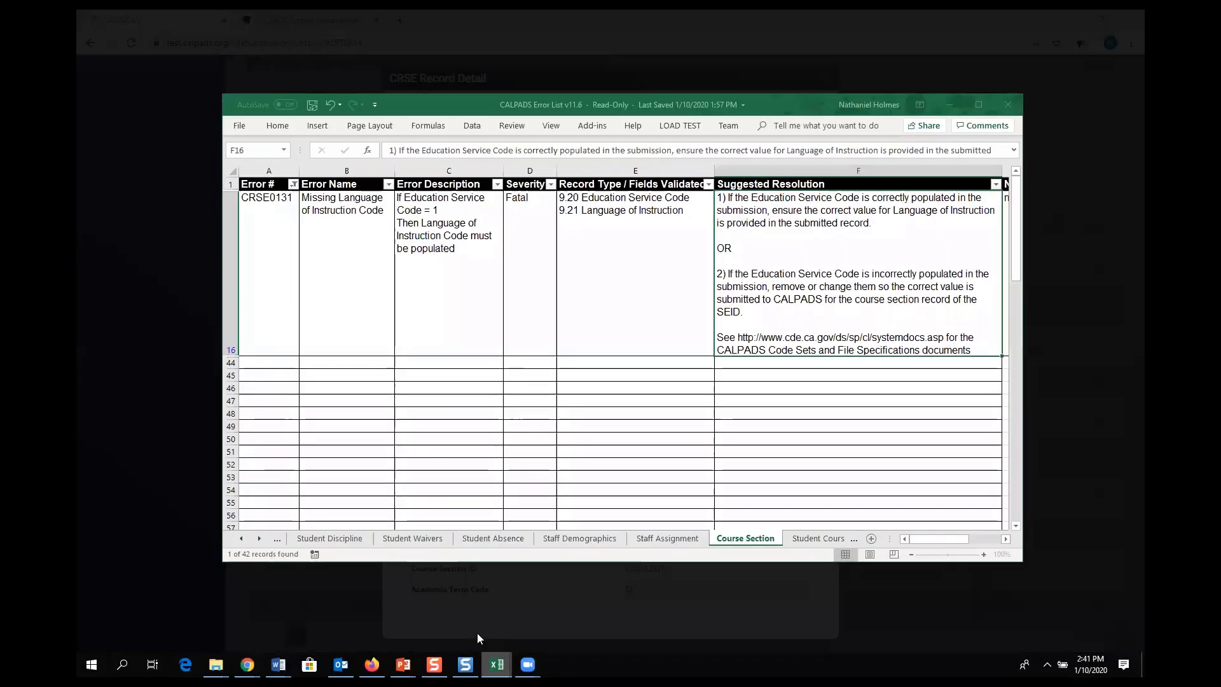
click(477, 633)
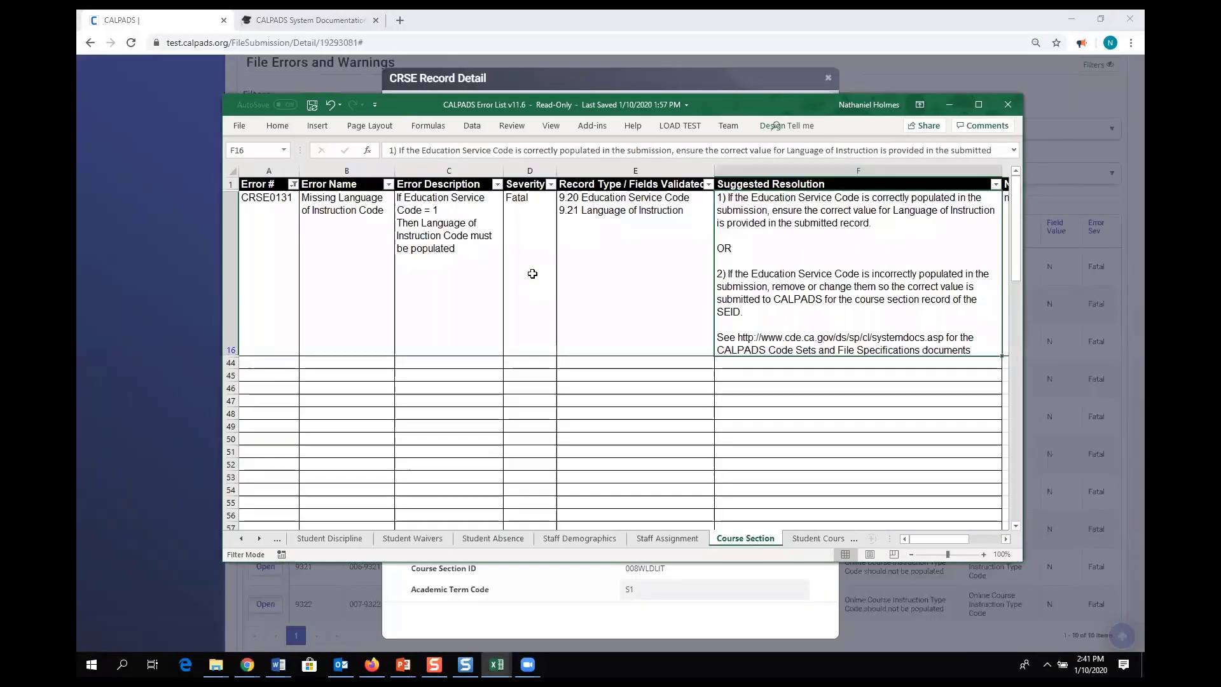
click(293, 184)
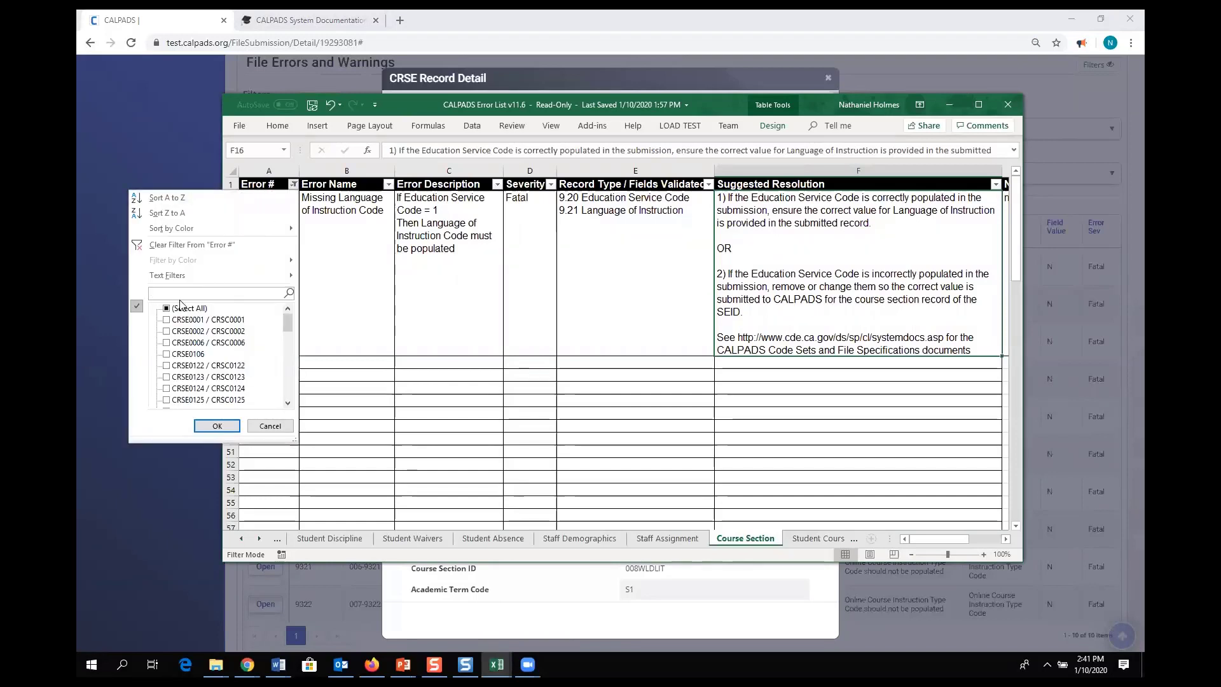
text(CRSE0)
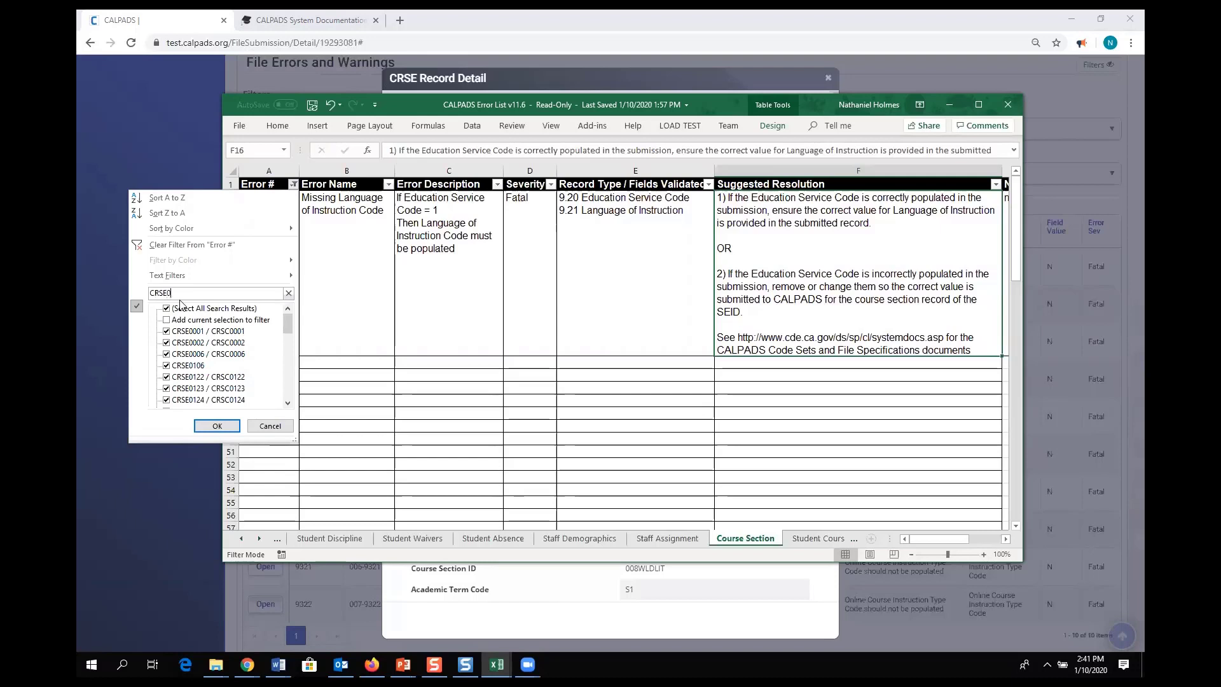
text(456)
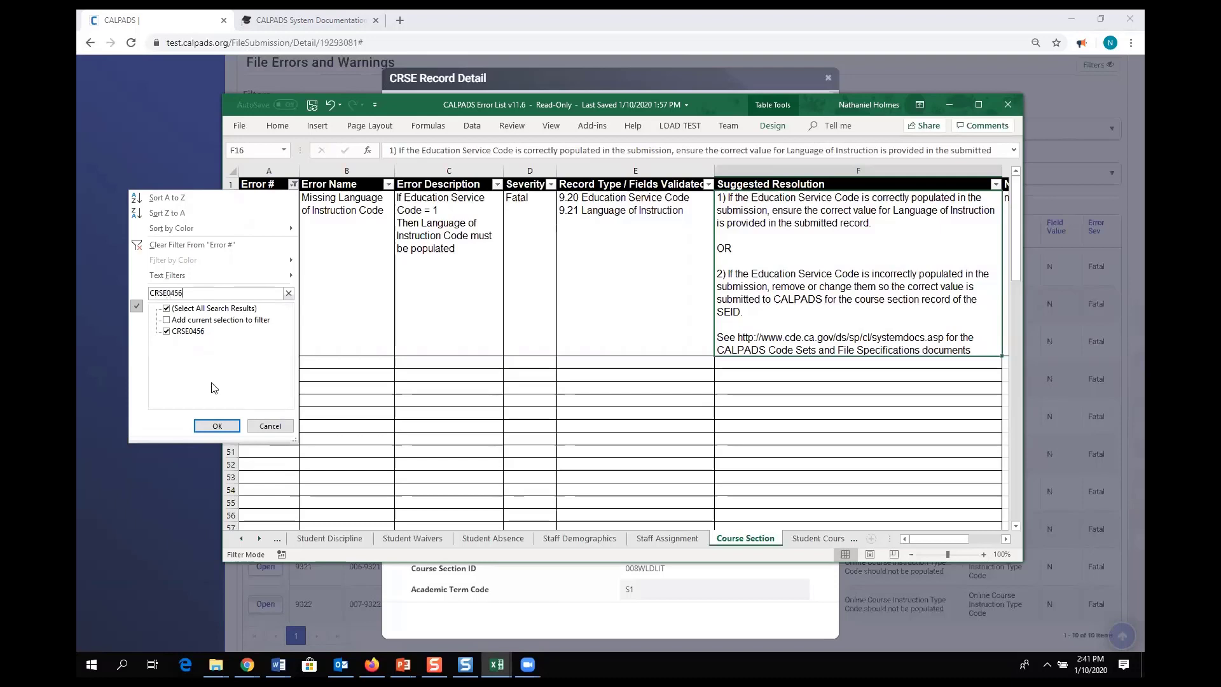
click(213, 425)
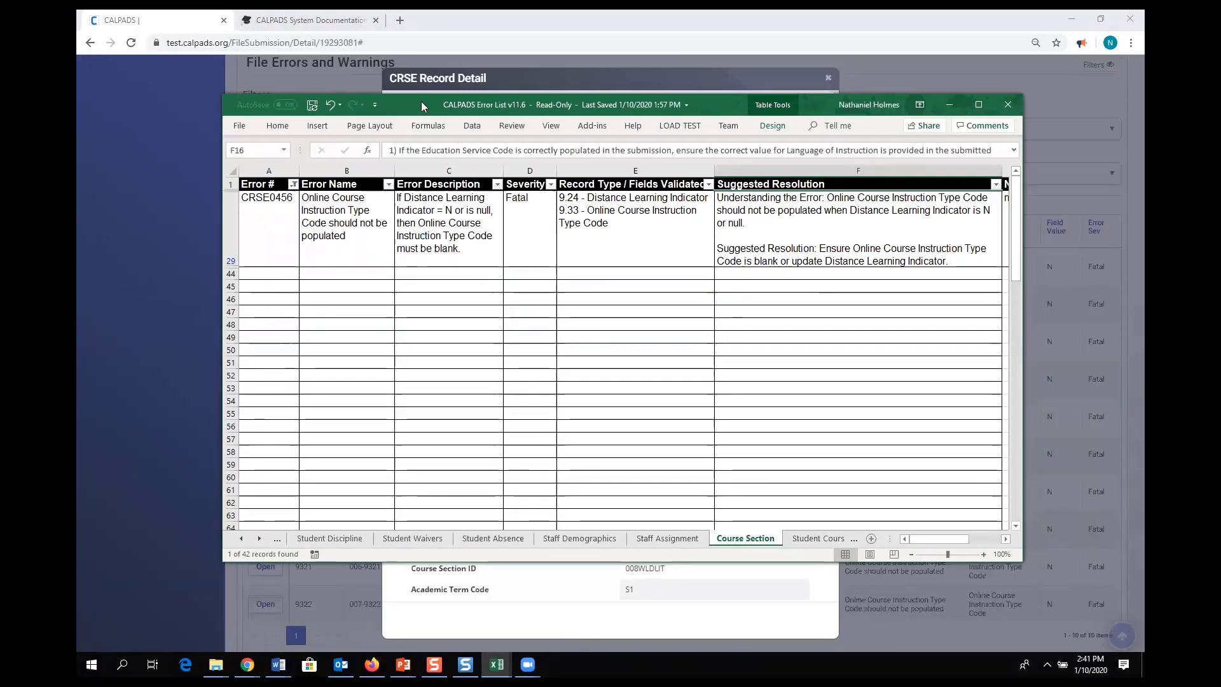
Step: Read the CRSE0456 Suggested Resolution, then check the Distance Learning Indicator and Online Course Instruction Type Code in the CALPADS record detail
drag(421, 101, 330, 163)
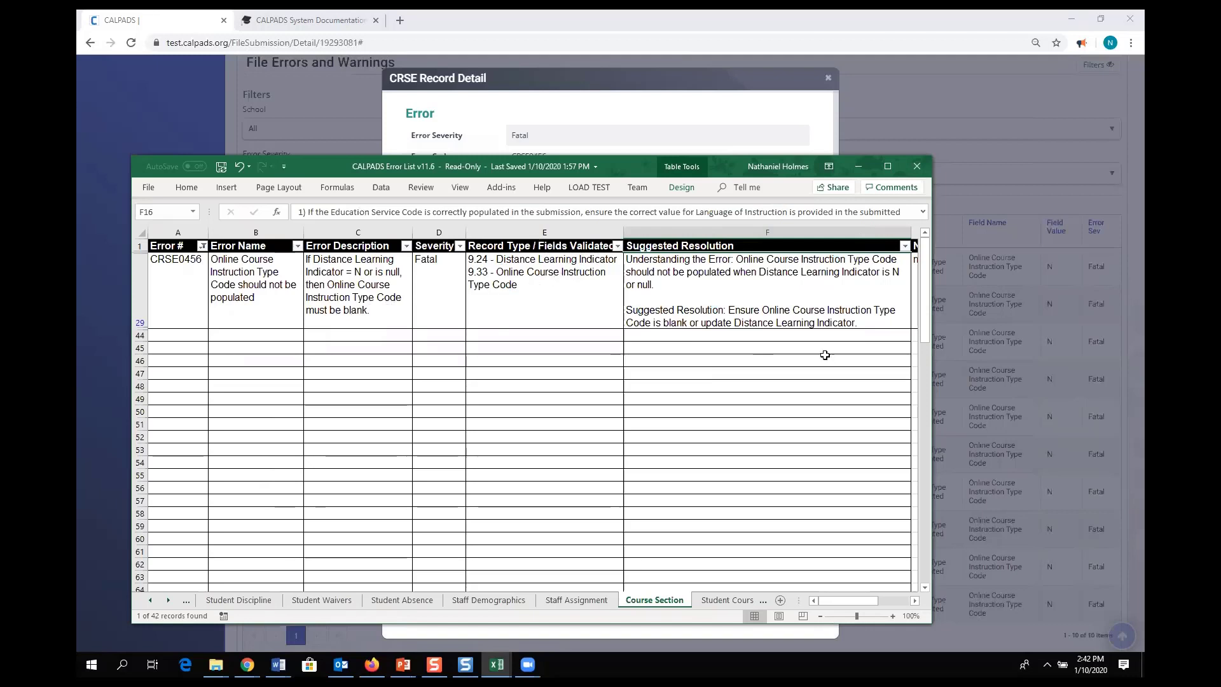
click(856, 167)
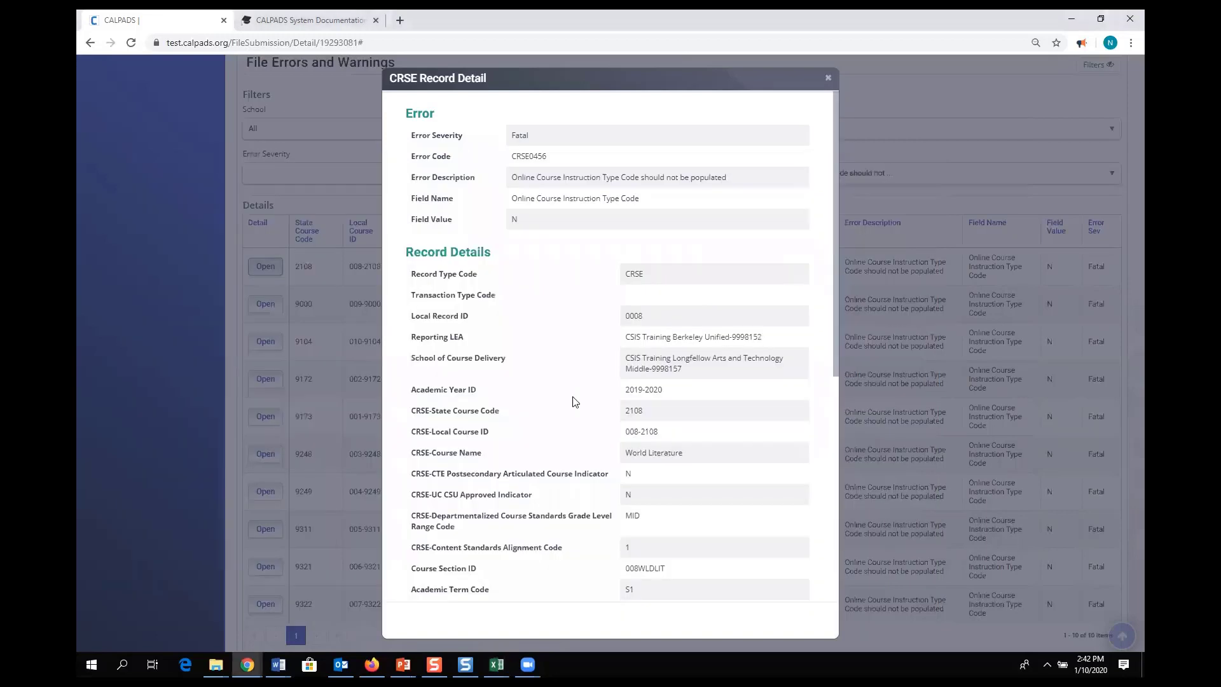
scroll(508, 409, down, 4)
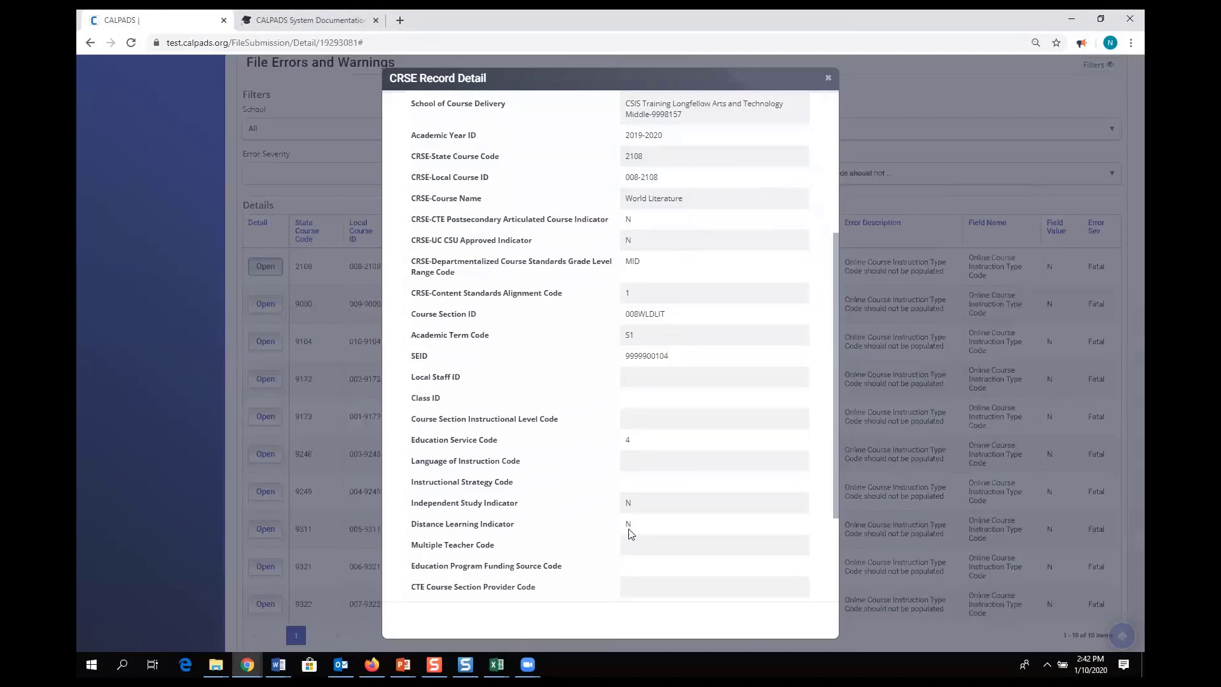
scroll(623, 526, down, 3)
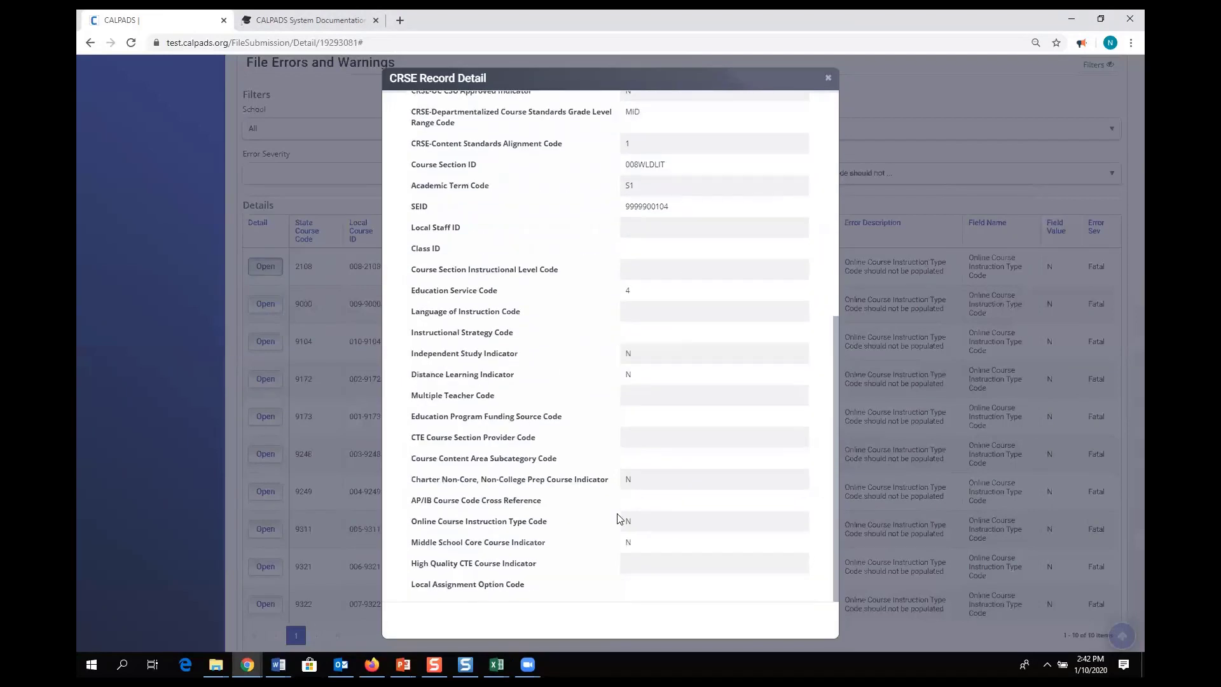